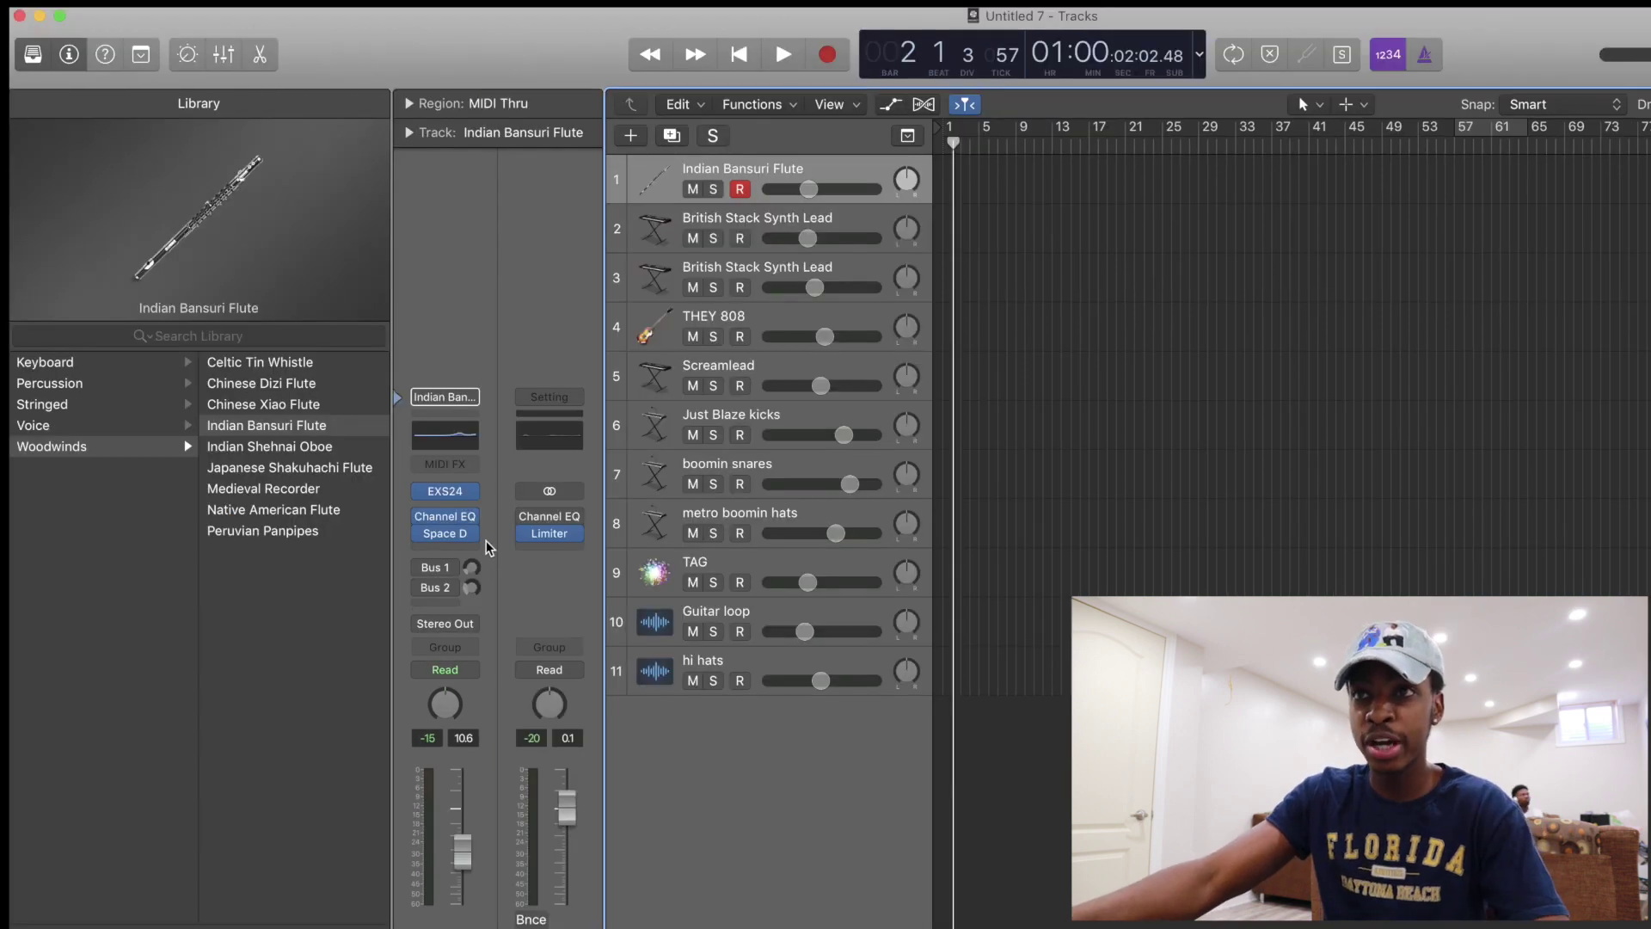
- Insert Chord Trigger in the Indian Bansuri Flute track's MIDI FX slot and step to a neighbouring preset
click(460, 469)
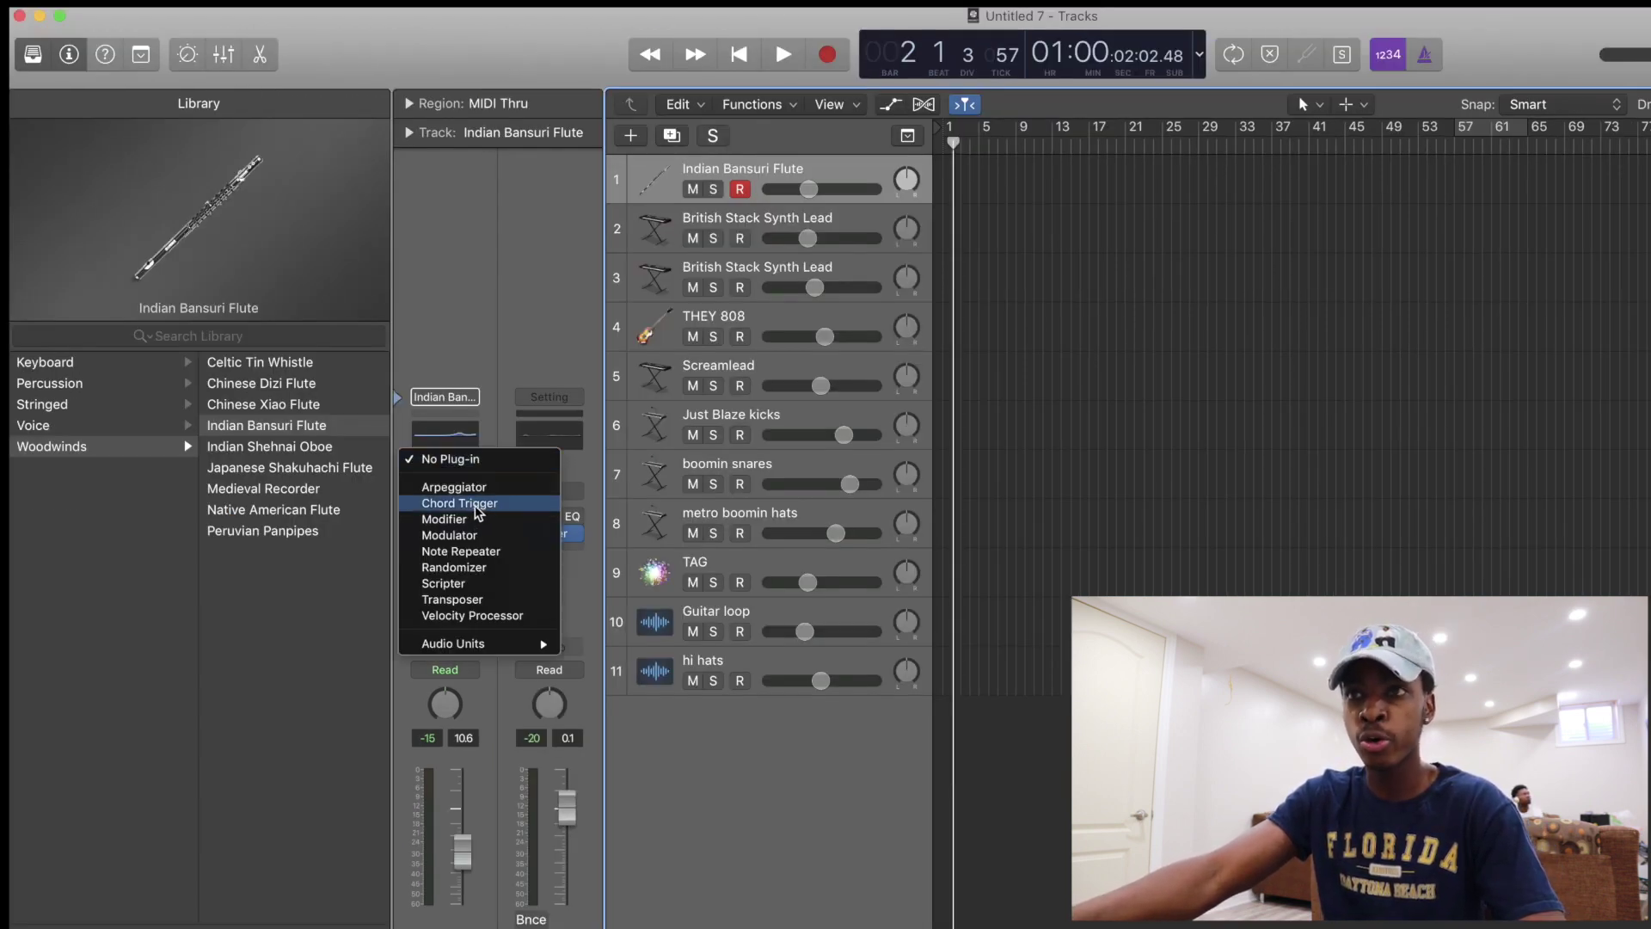
click(469, 503)
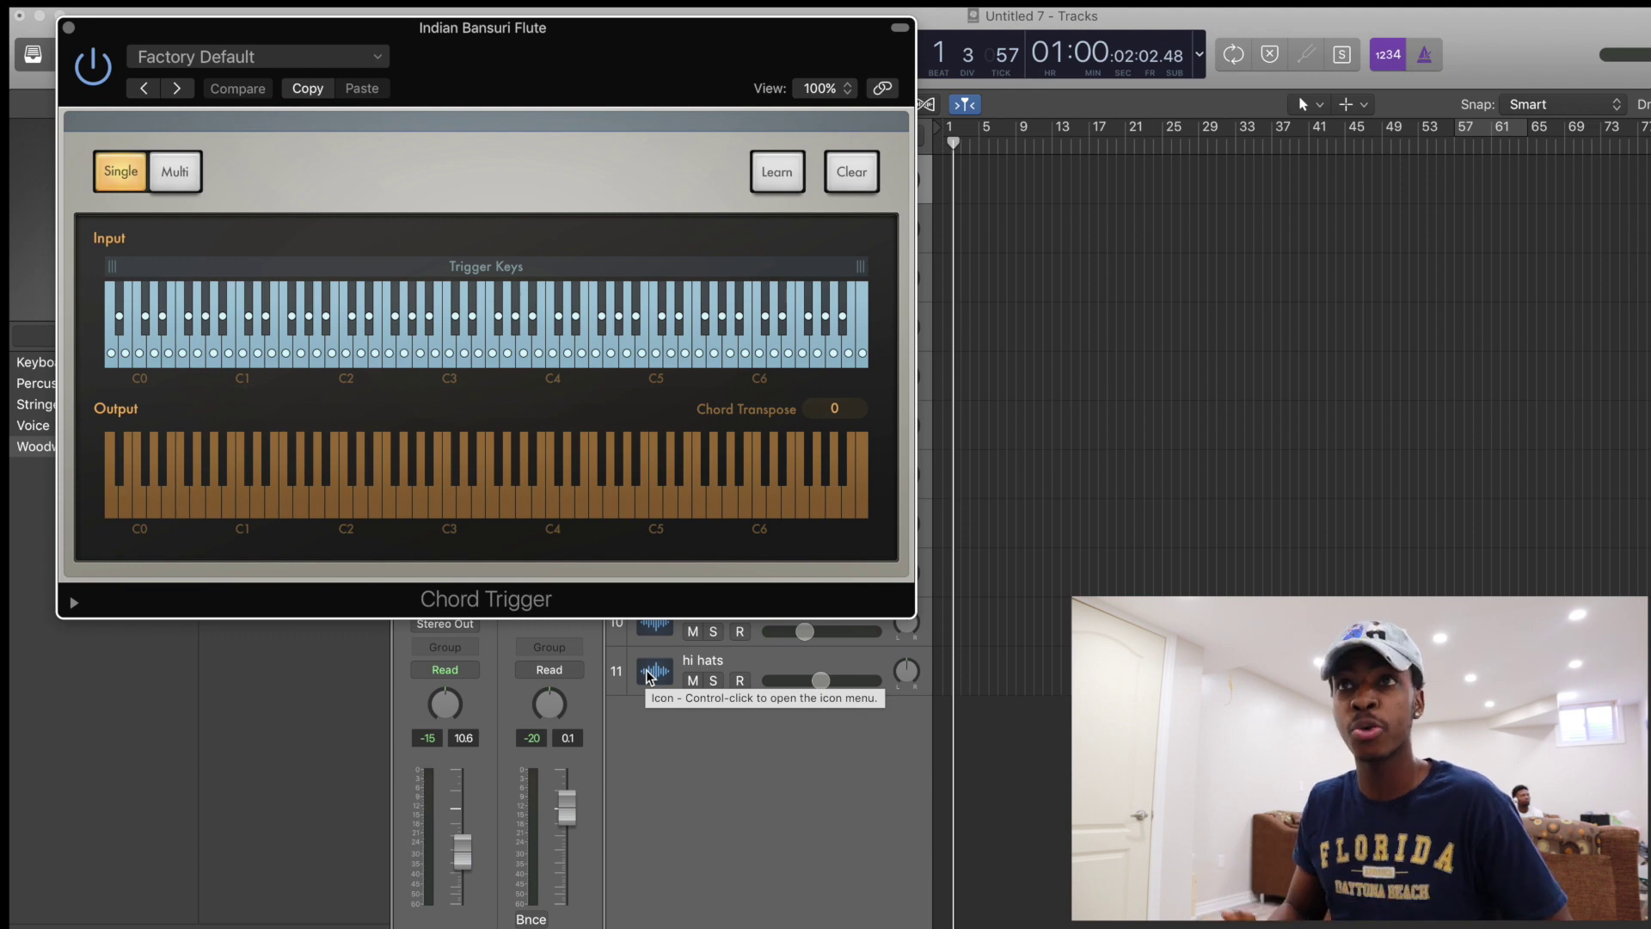
click(144, 89)
- Step forward through the chord presets from Guitar Open Chords to Triads Left Hand
click(180, 88)
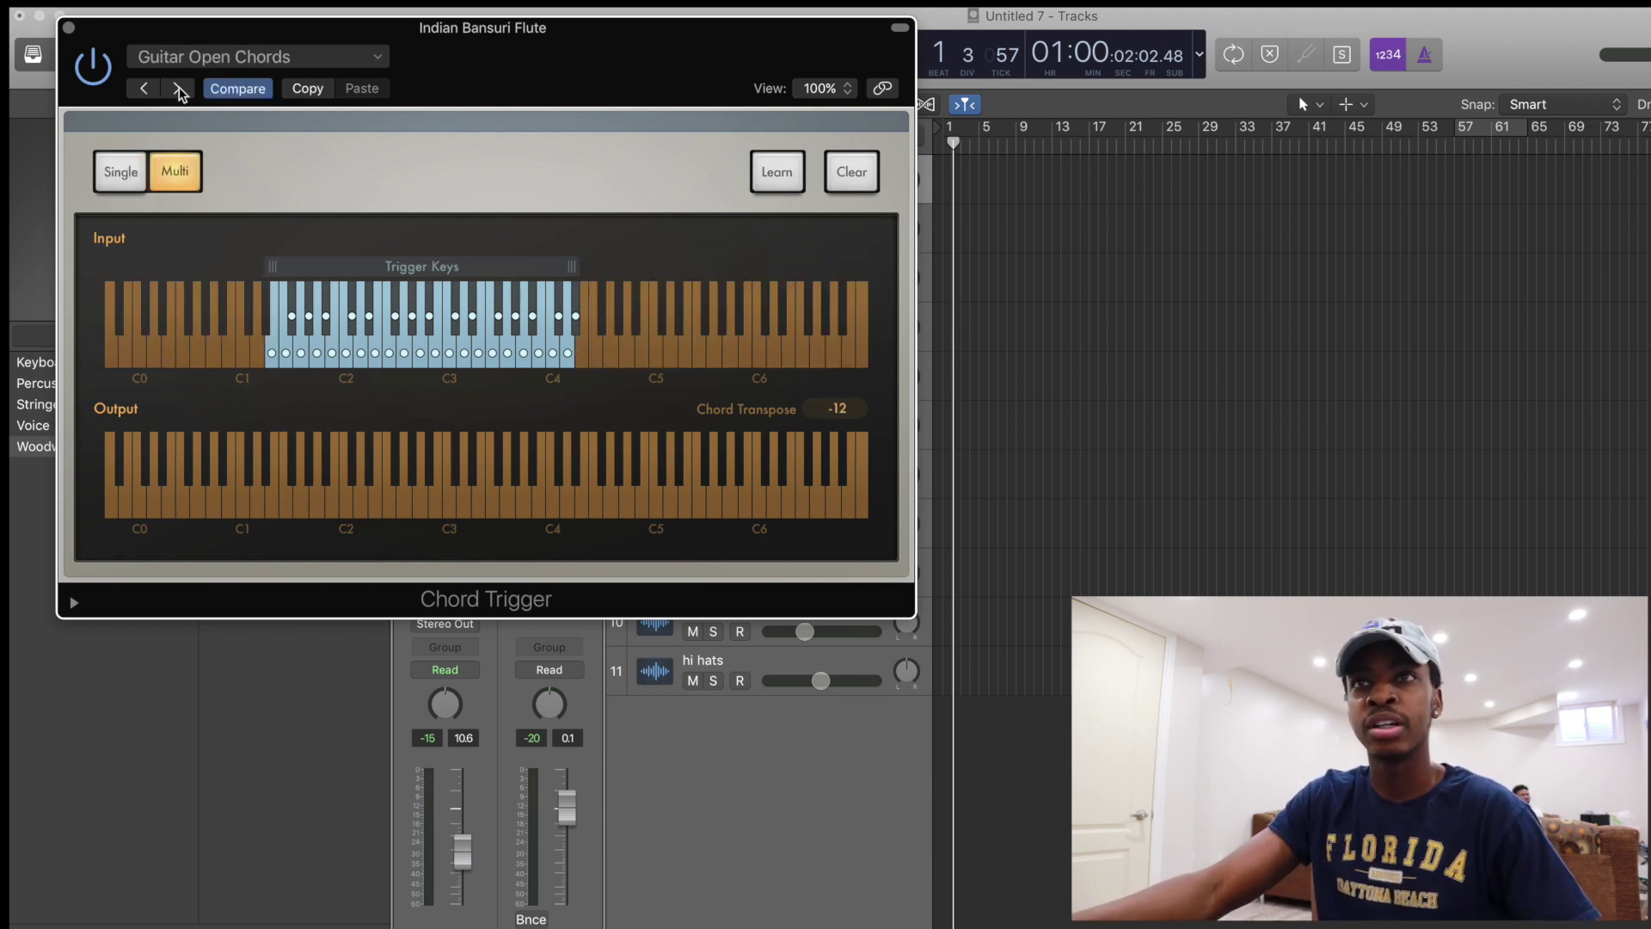
click(180, 88)
click(180, 88)
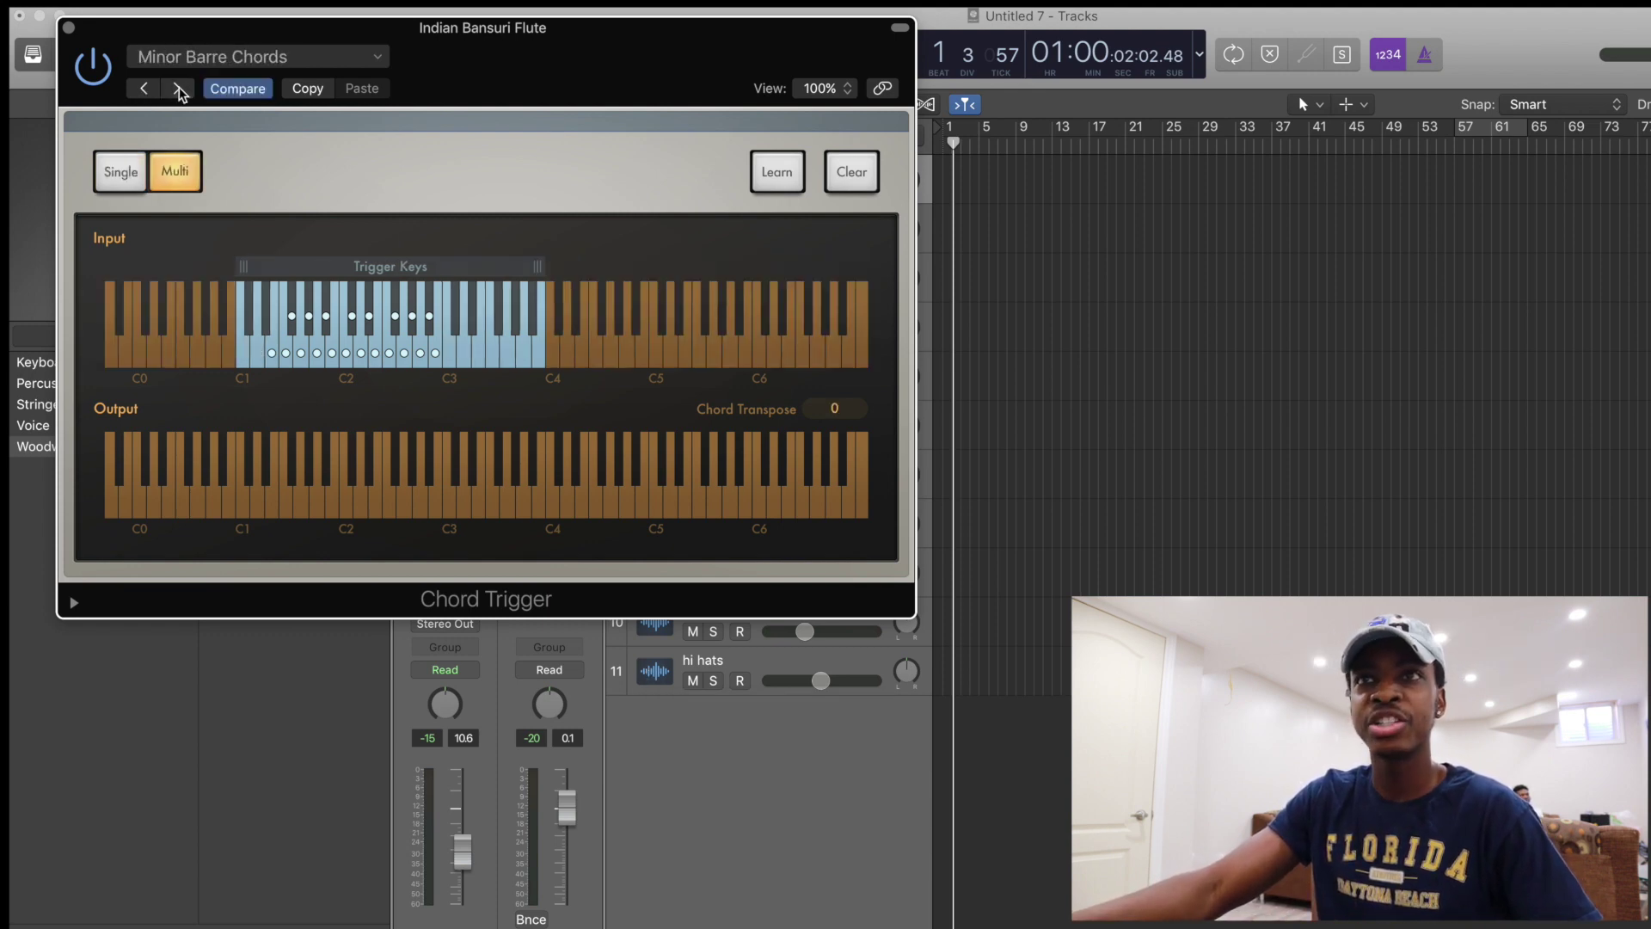
click(180, 89)
click(180, 89)
click(180, 89)
click(180, 89)
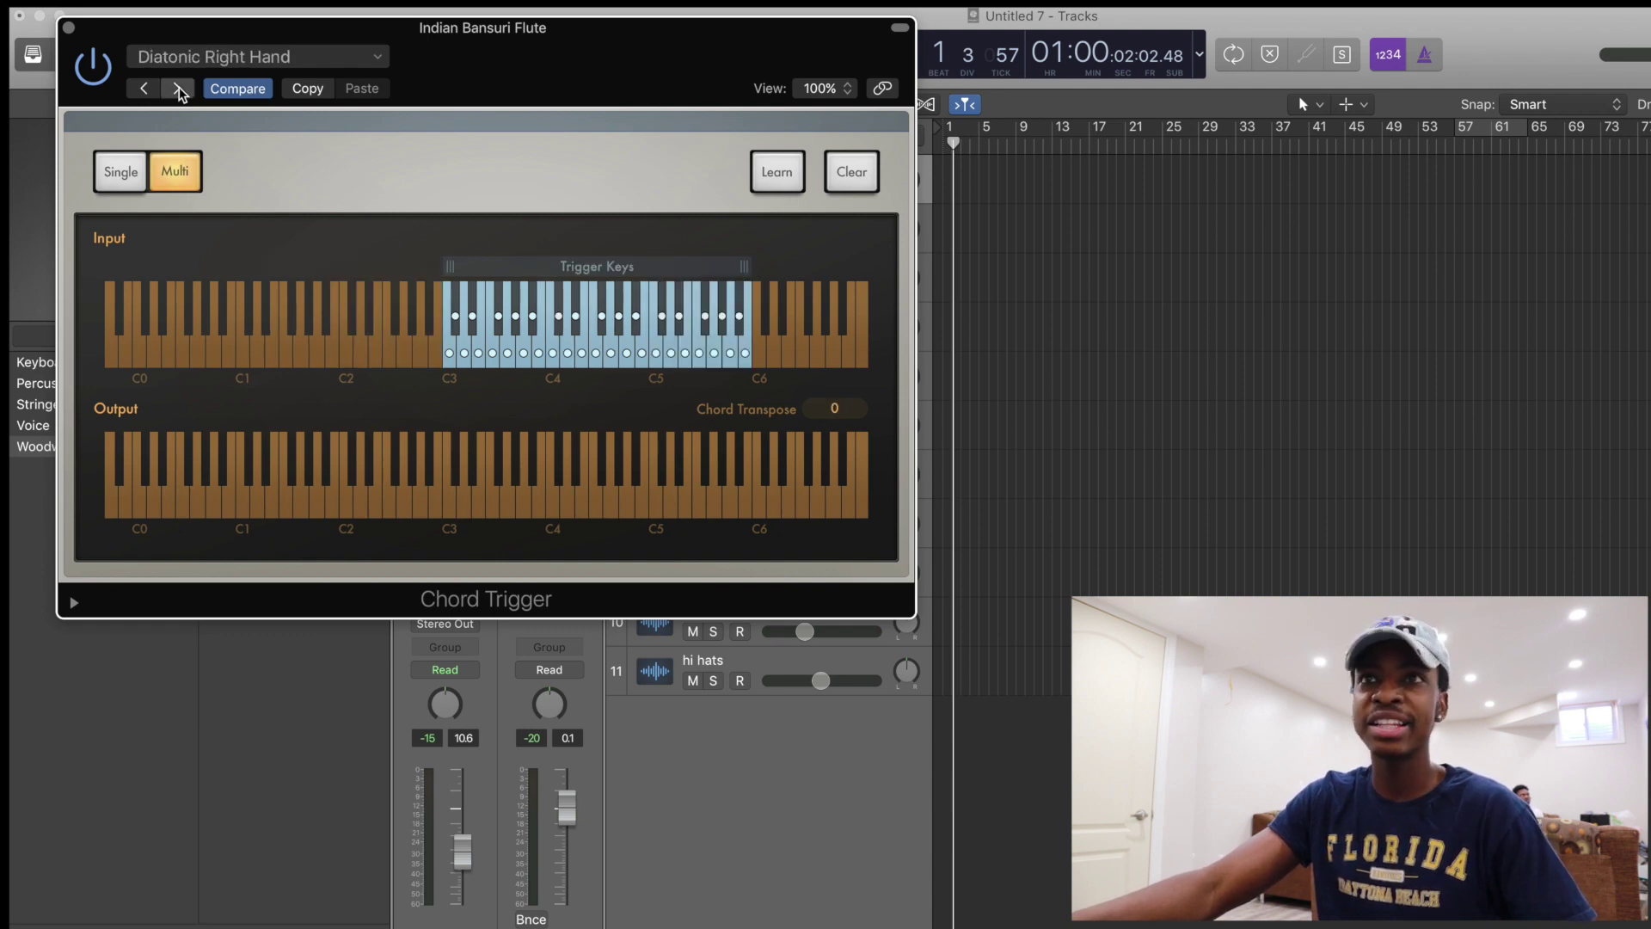
click(180, 89)
click(180, 89)
click(179, 89)
click(179, 89)
click(180, 88)
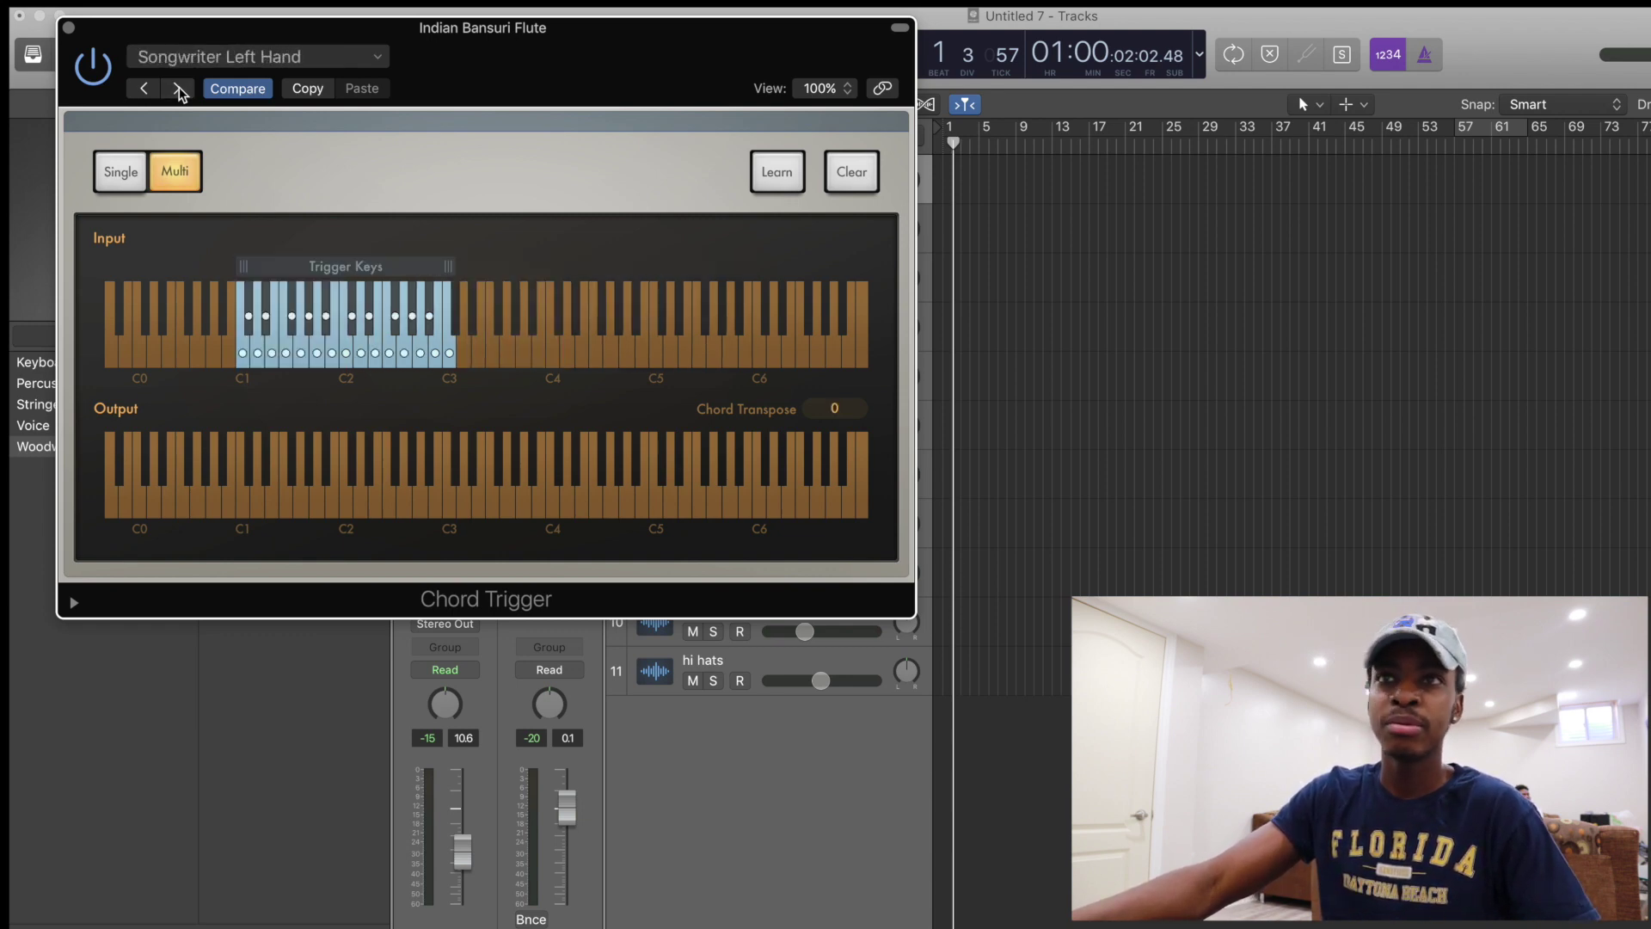
click(179, 89)
click(180, 89)
click(180, 88)
- Step back through the presets past Jazz Standard Left Hand
click(145, 90)
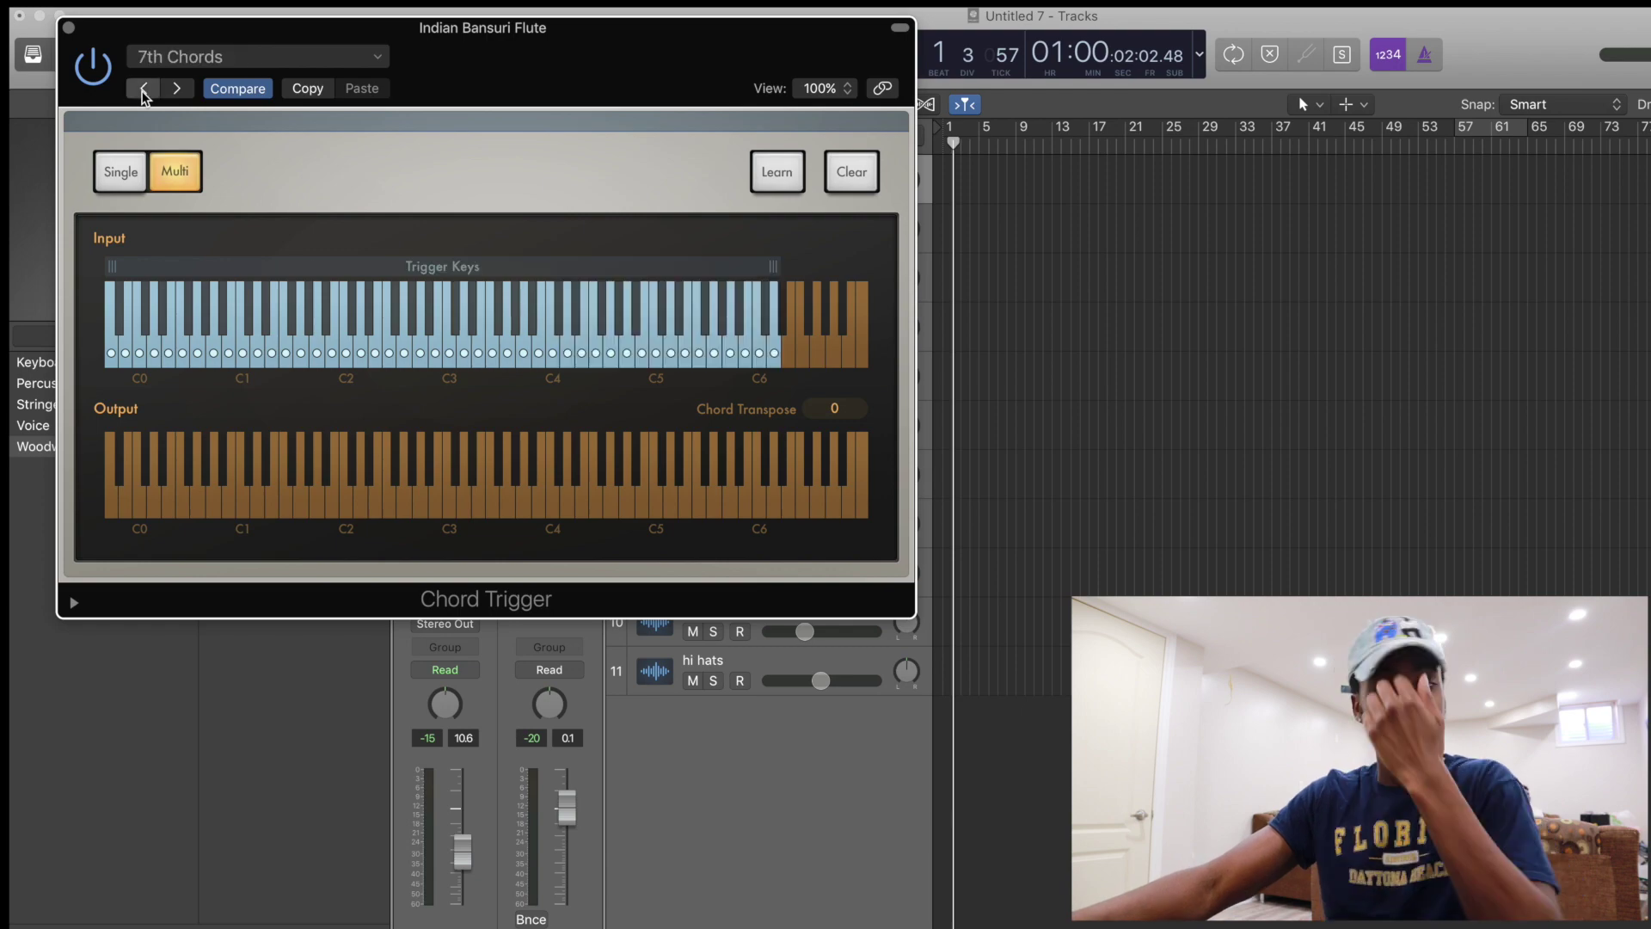
click(146, 90)
click(145, 90)
click(146, 90)
click(145, 90)
click(146, 90)
click(146, 91)
click(144, 90)
click(145, 90)
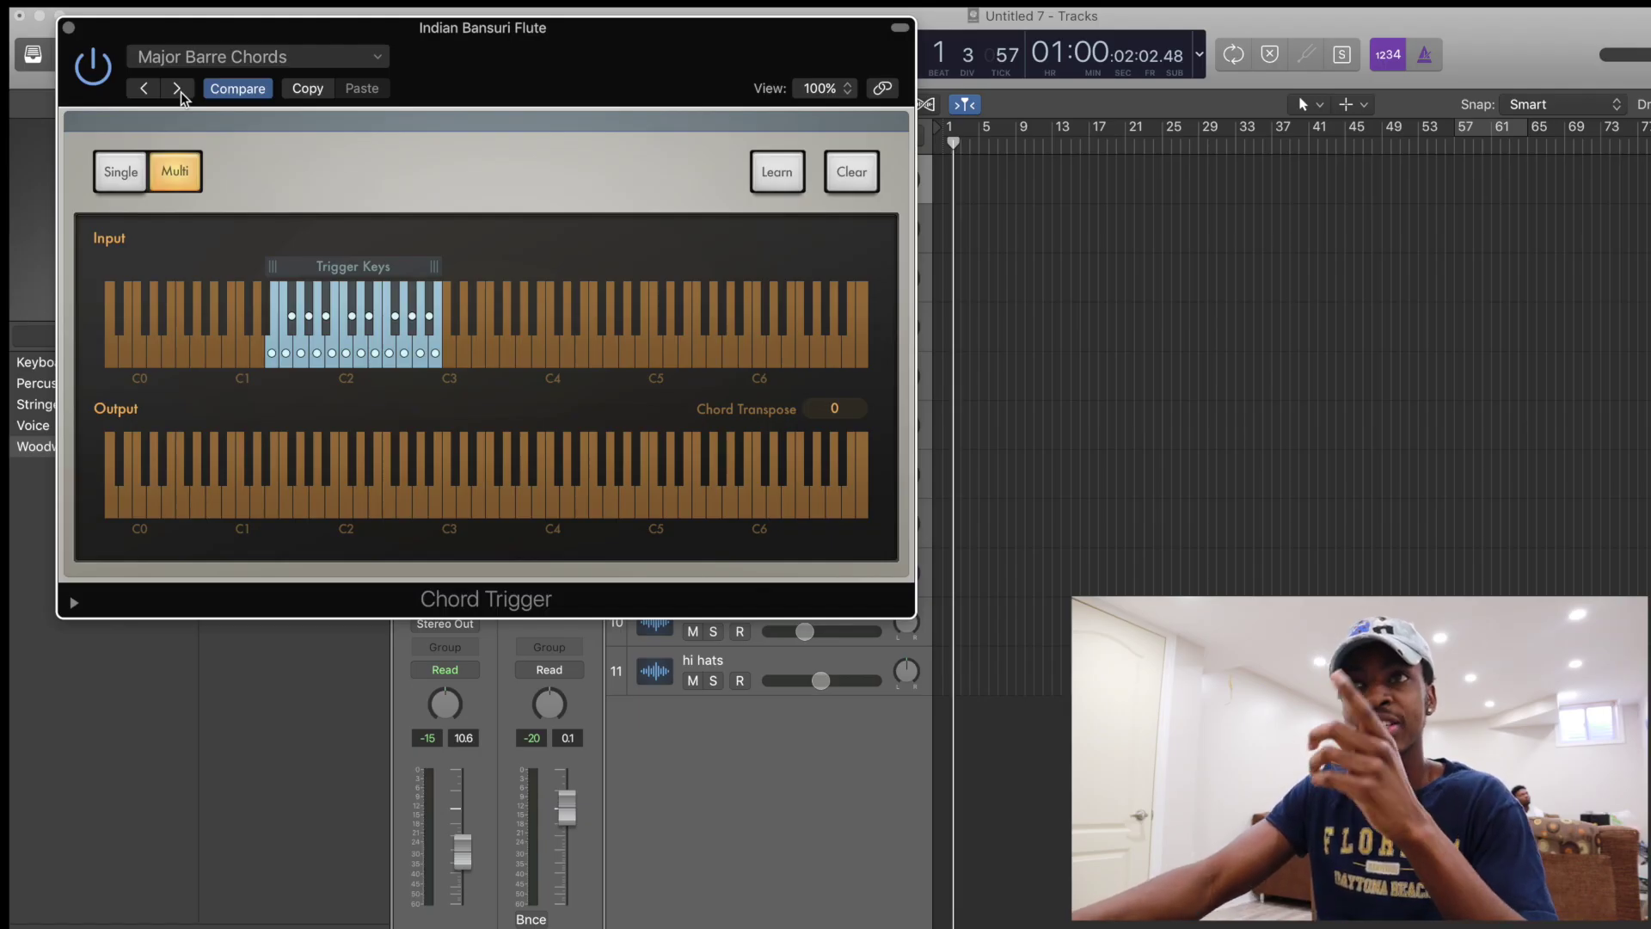
- Audition Minor Barre, Diatonic, Pop and Songwriter presets up to Songwriter Right Hand
click(179, 89)
click(179, 90)
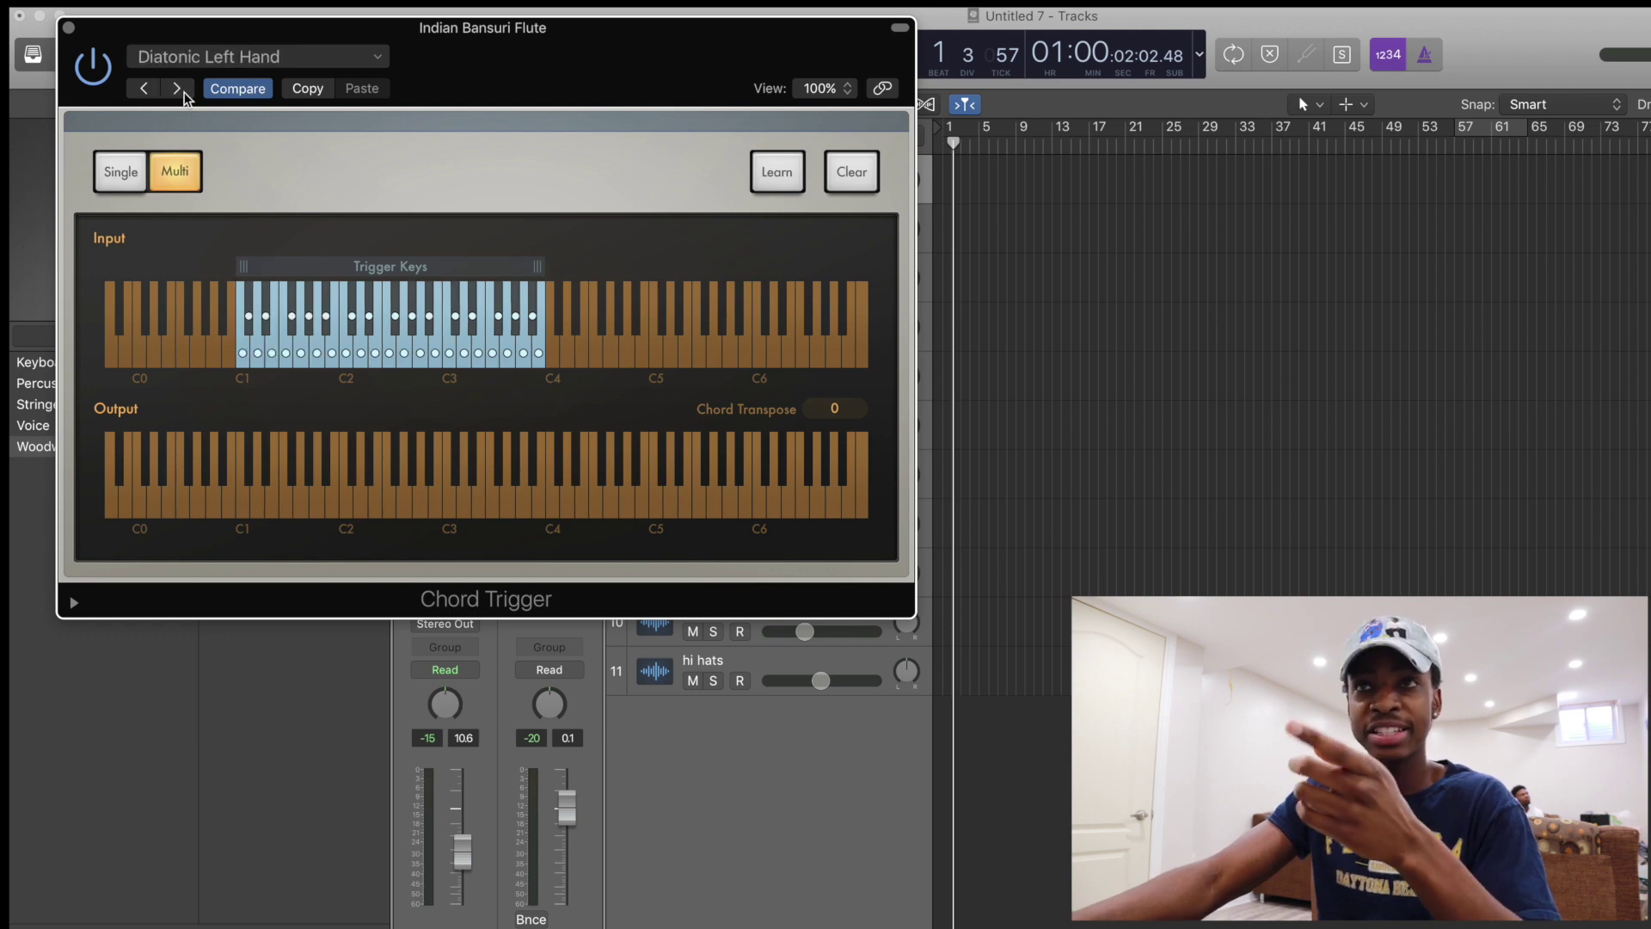
click(179, 90)
click(179, 90)
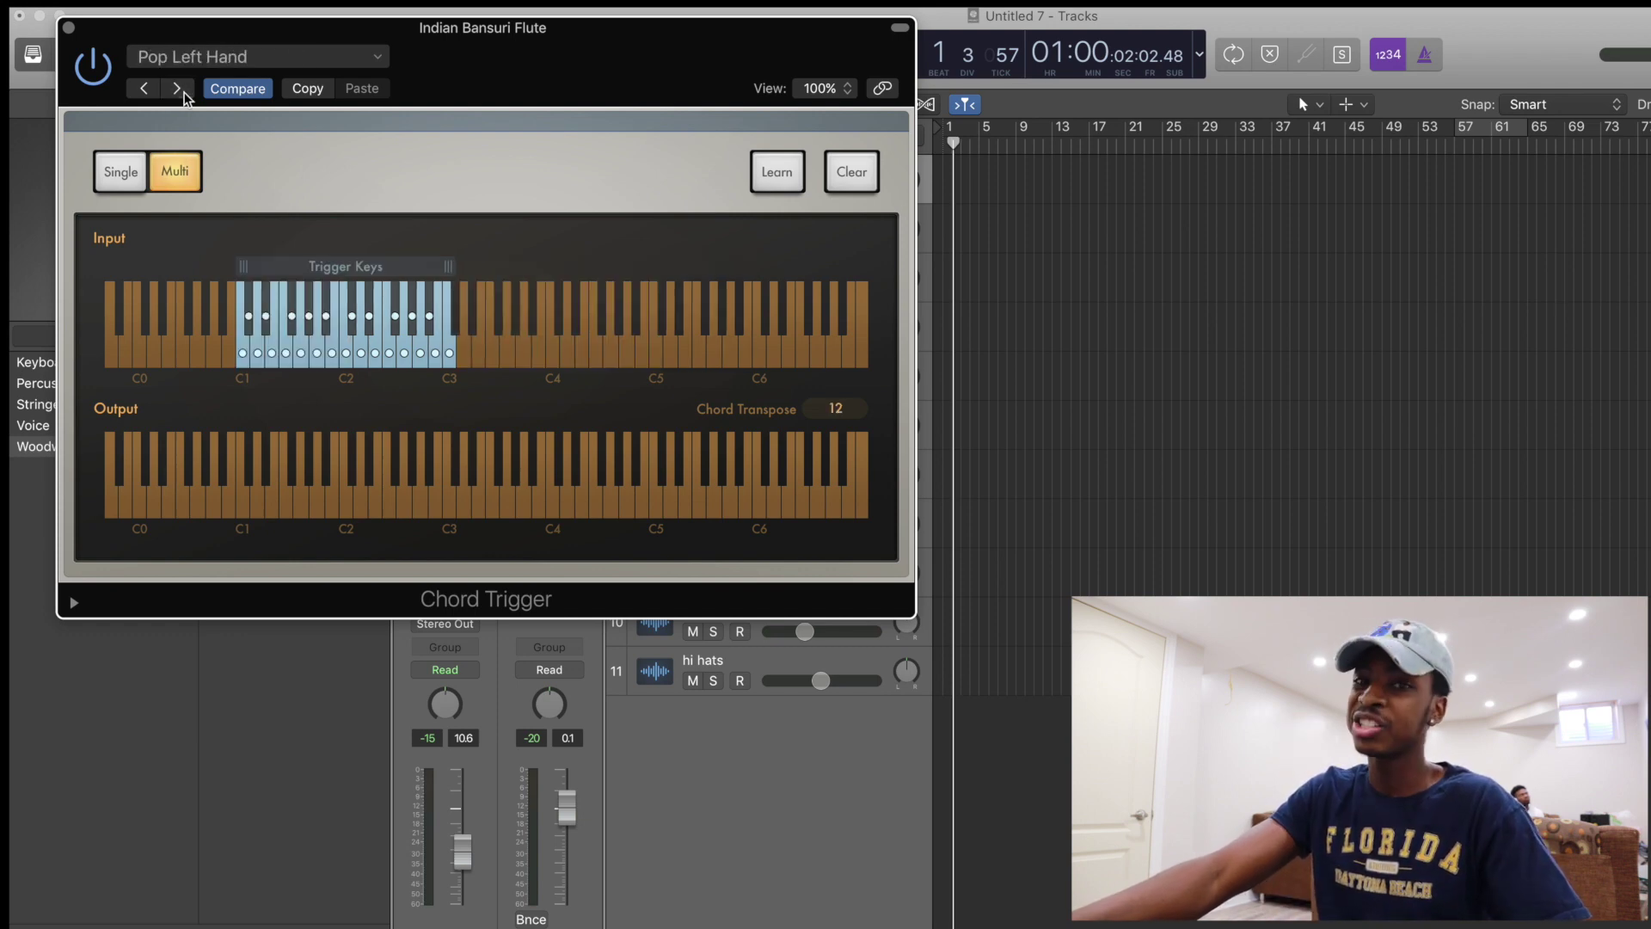
click(179, 90)
click(179, 89)
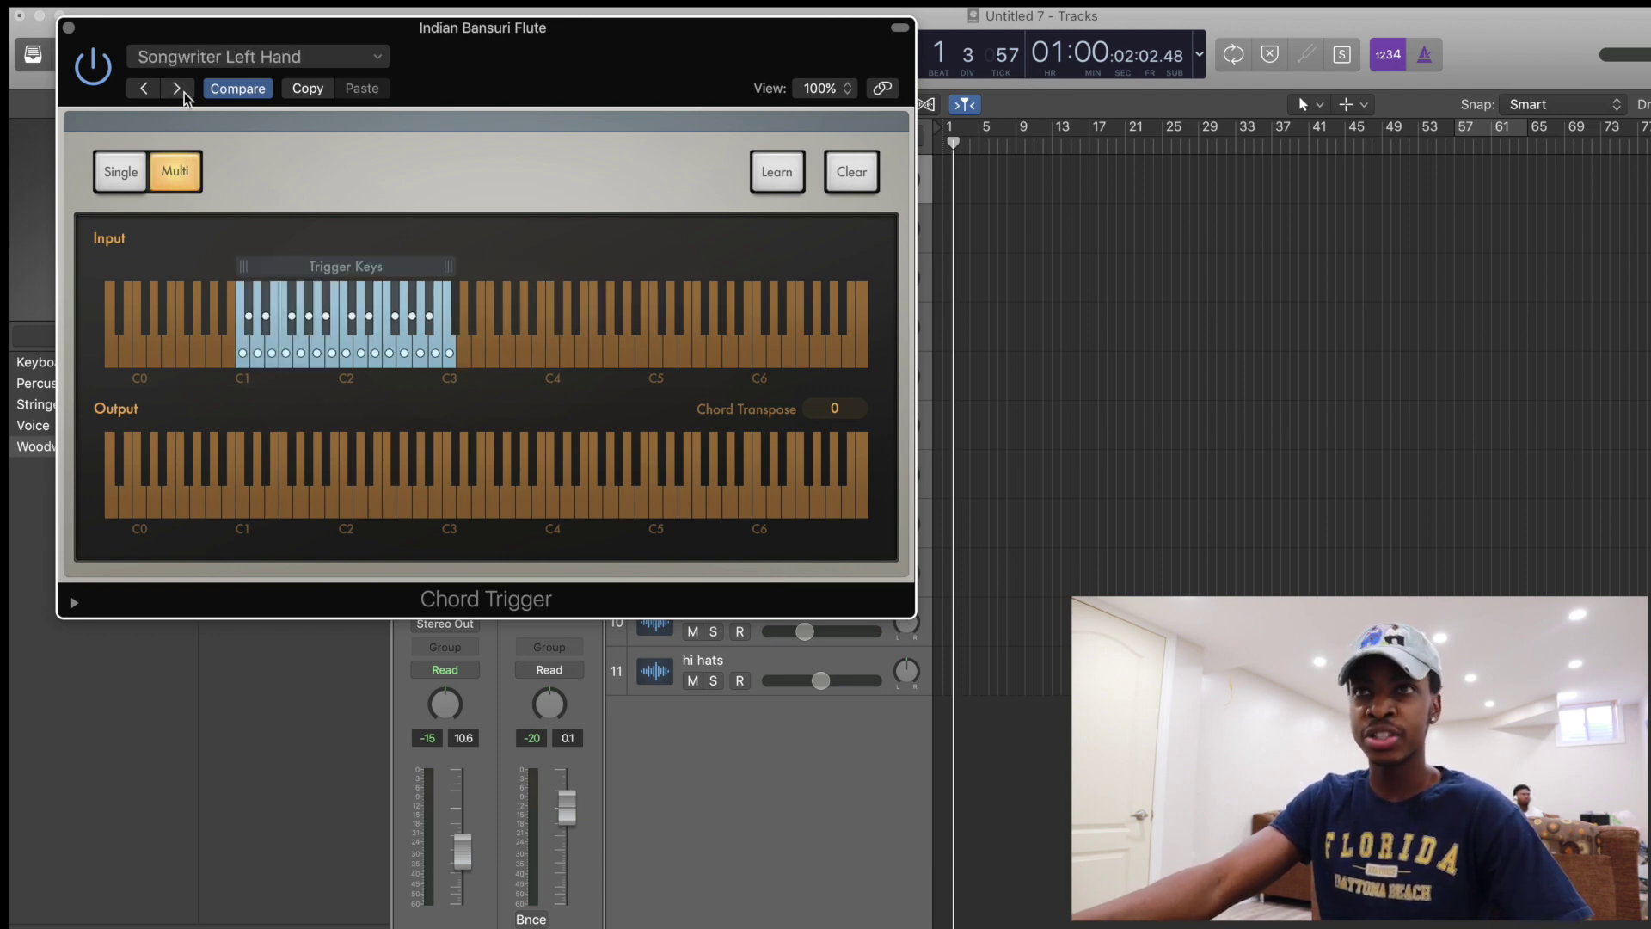
click(179, 90)
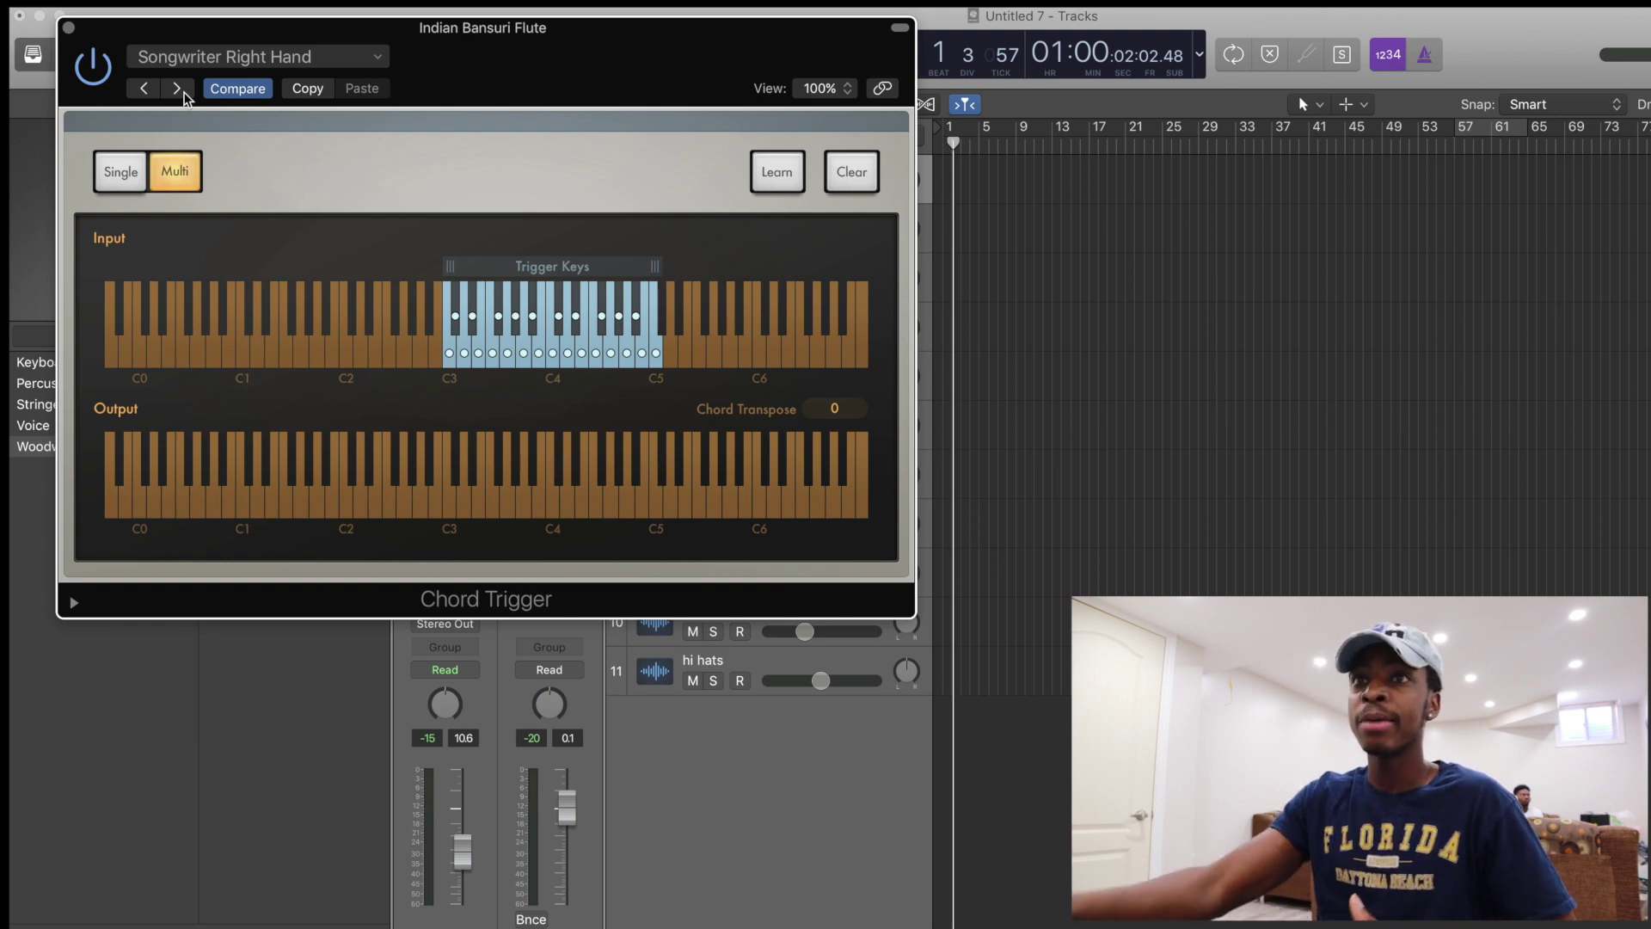
- Step back to the Jazz Ballad and barre presets, then settle on Songwriter Left Hand
click(142, 89)
click(141, 90)
click(142, 90)
click(142, 89)
click(142, 89)
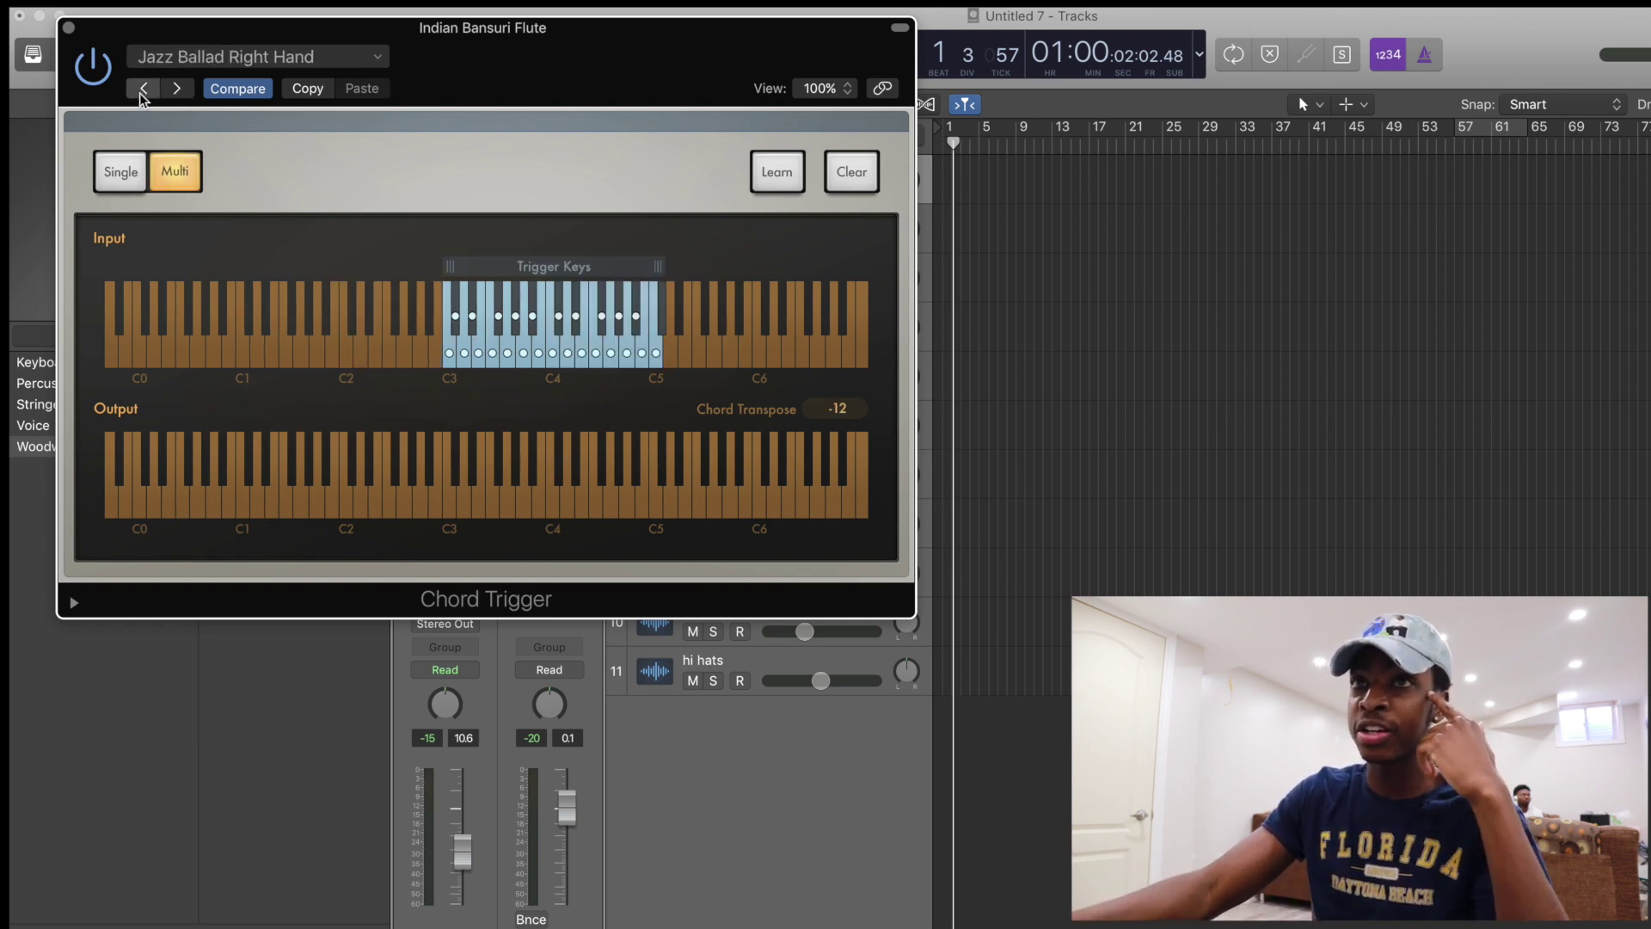
click(142, 89)
click(141, 89)
click(142, 90)
click(142, 89)
click(142, 89)
click(142, 90)
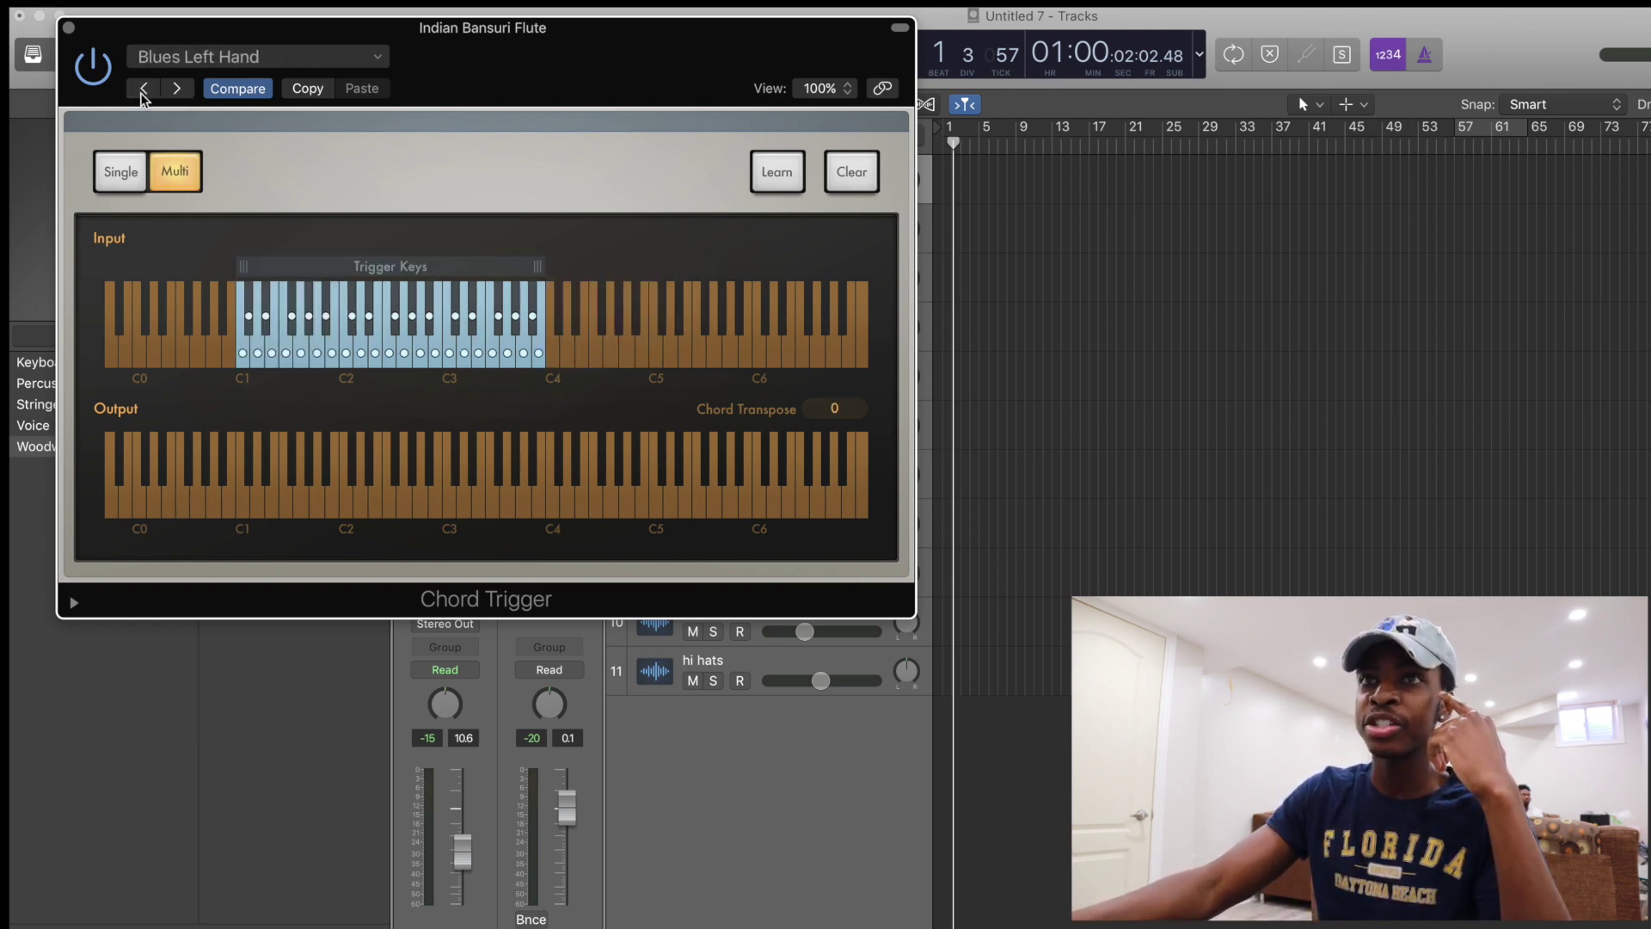
click(143, 89)
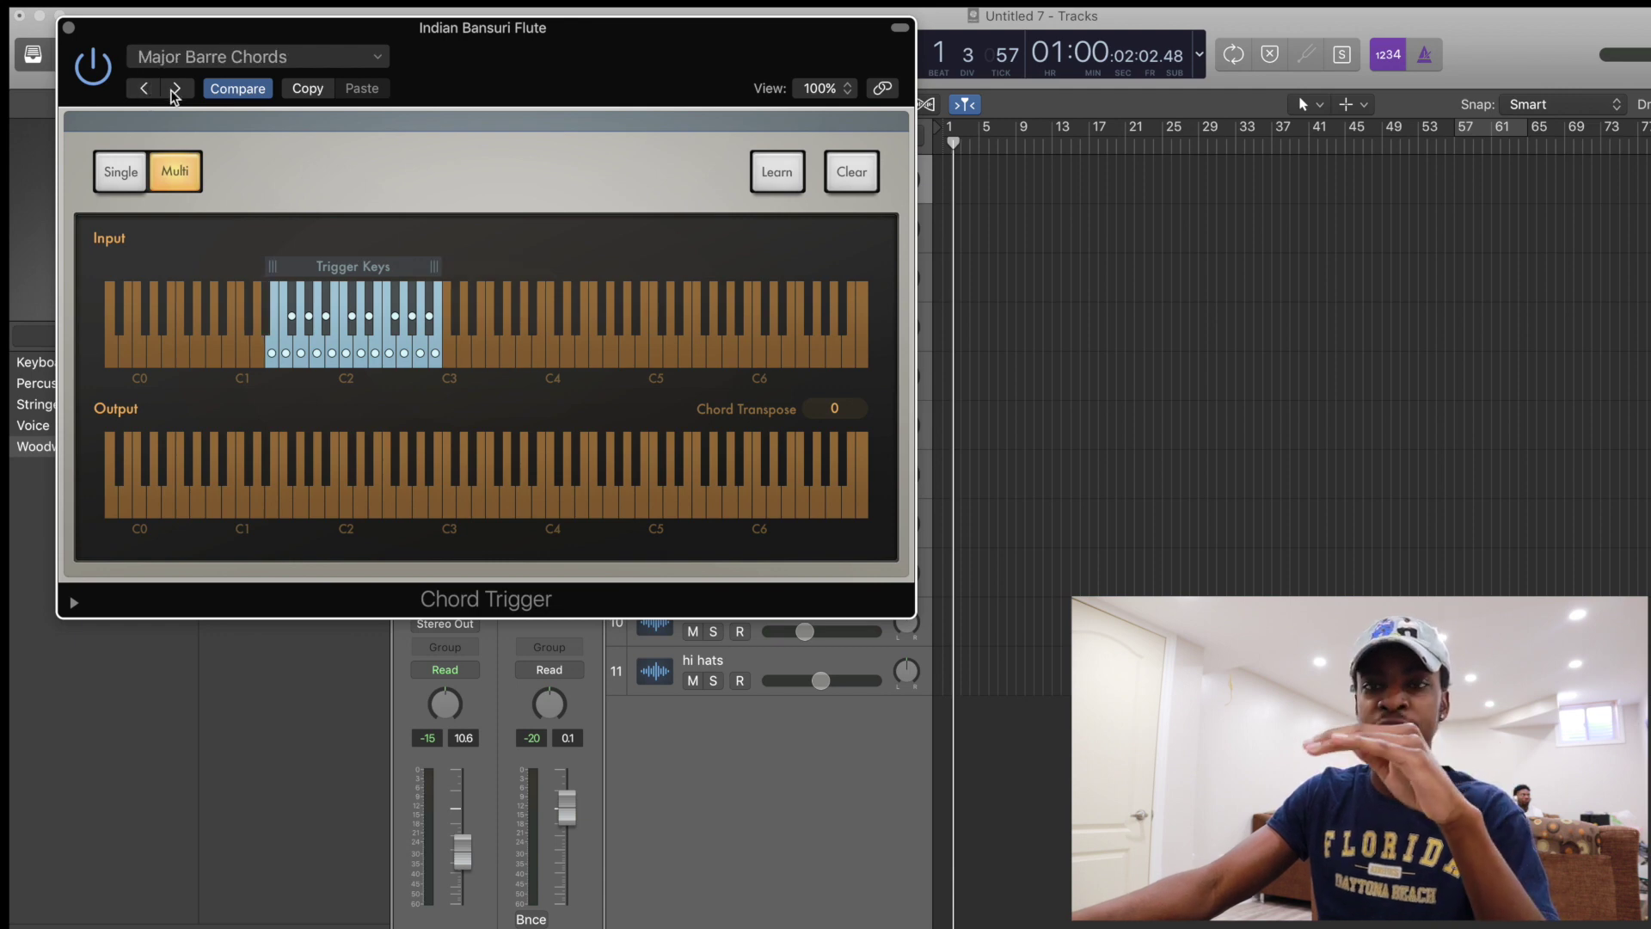
click(177, 90)
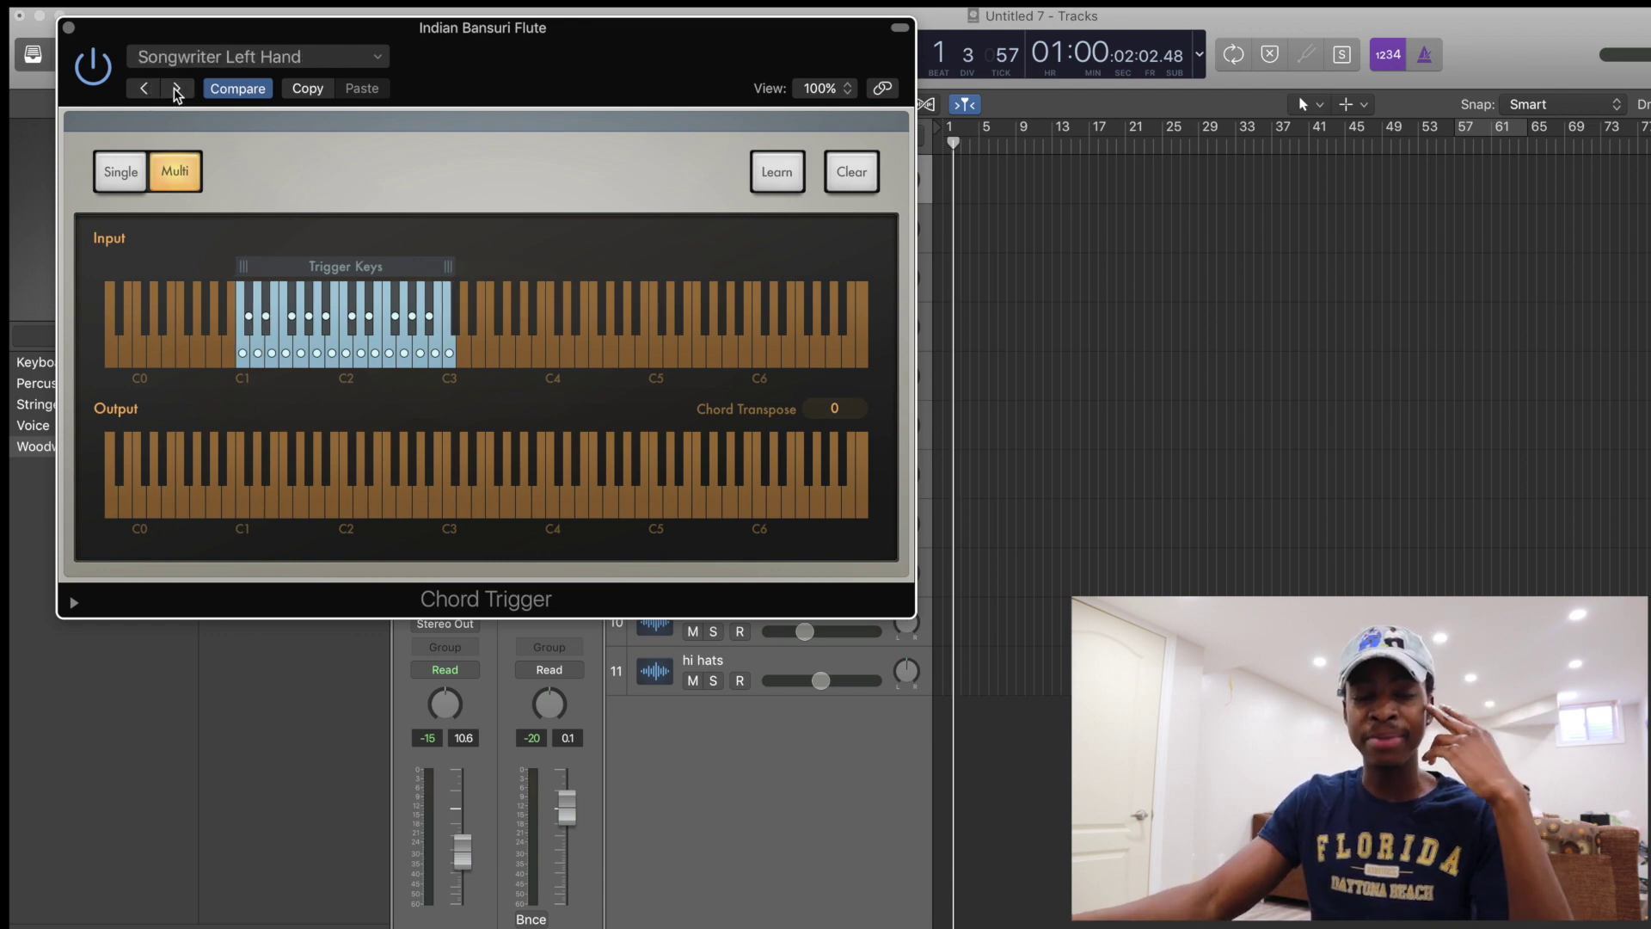
click(179, 89)
click(146, 89)
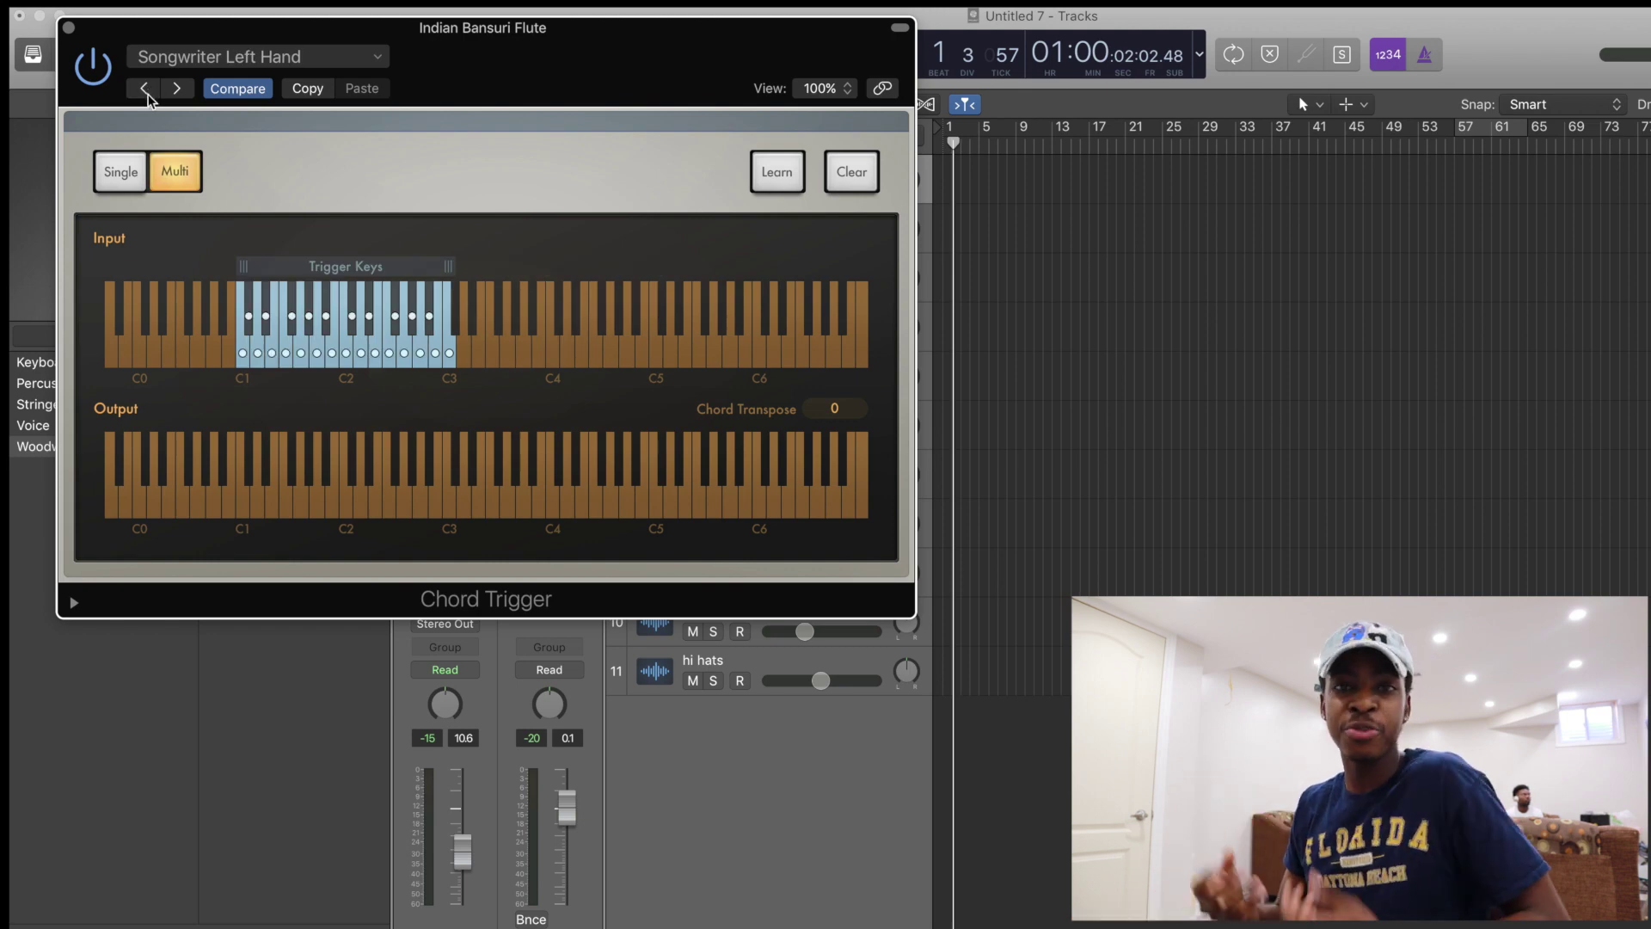
- Load the Single > Intervals > Octave preset and close the Chord Trigger window
click(378, 58)
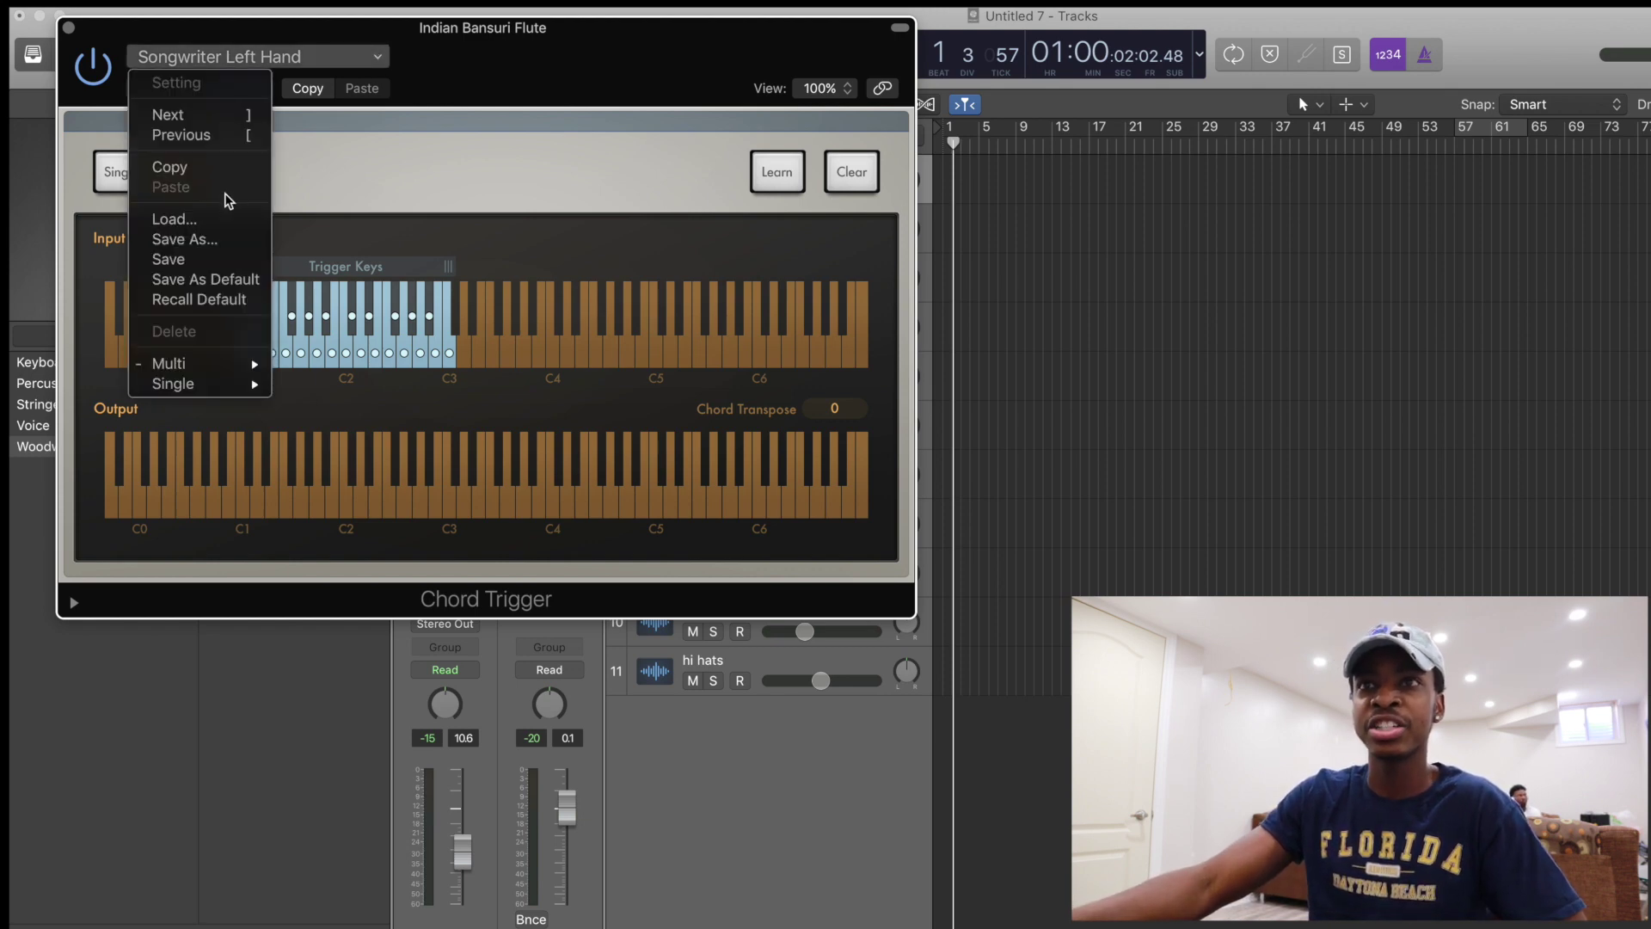
mouse_move(213, 394)
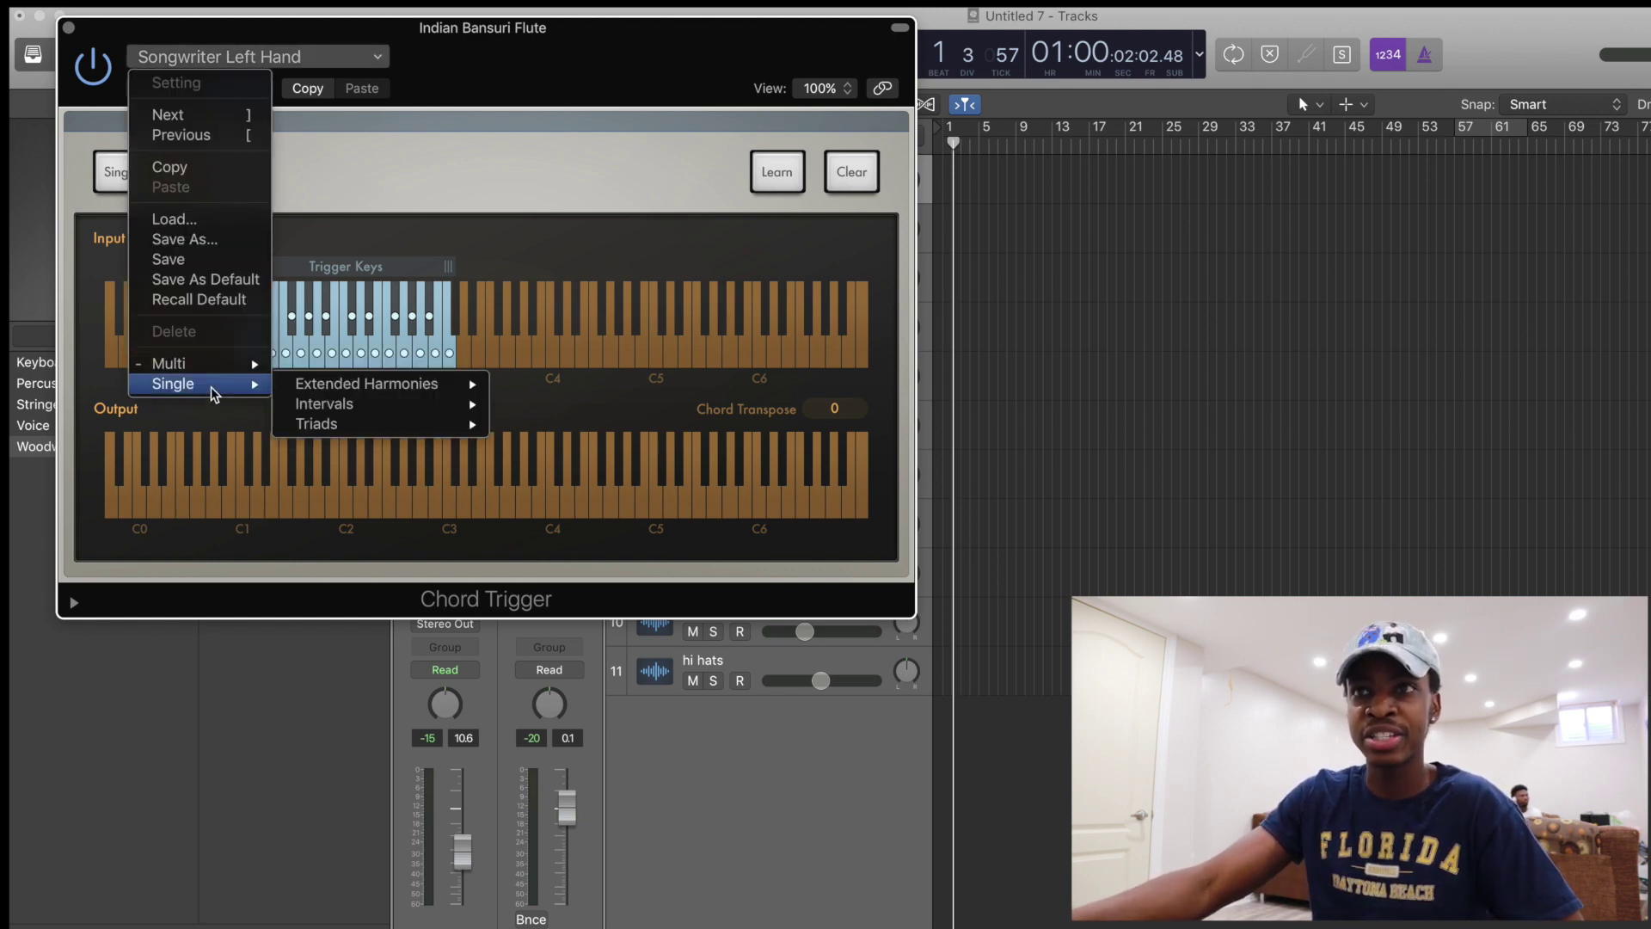
mouse_move(233, 368)
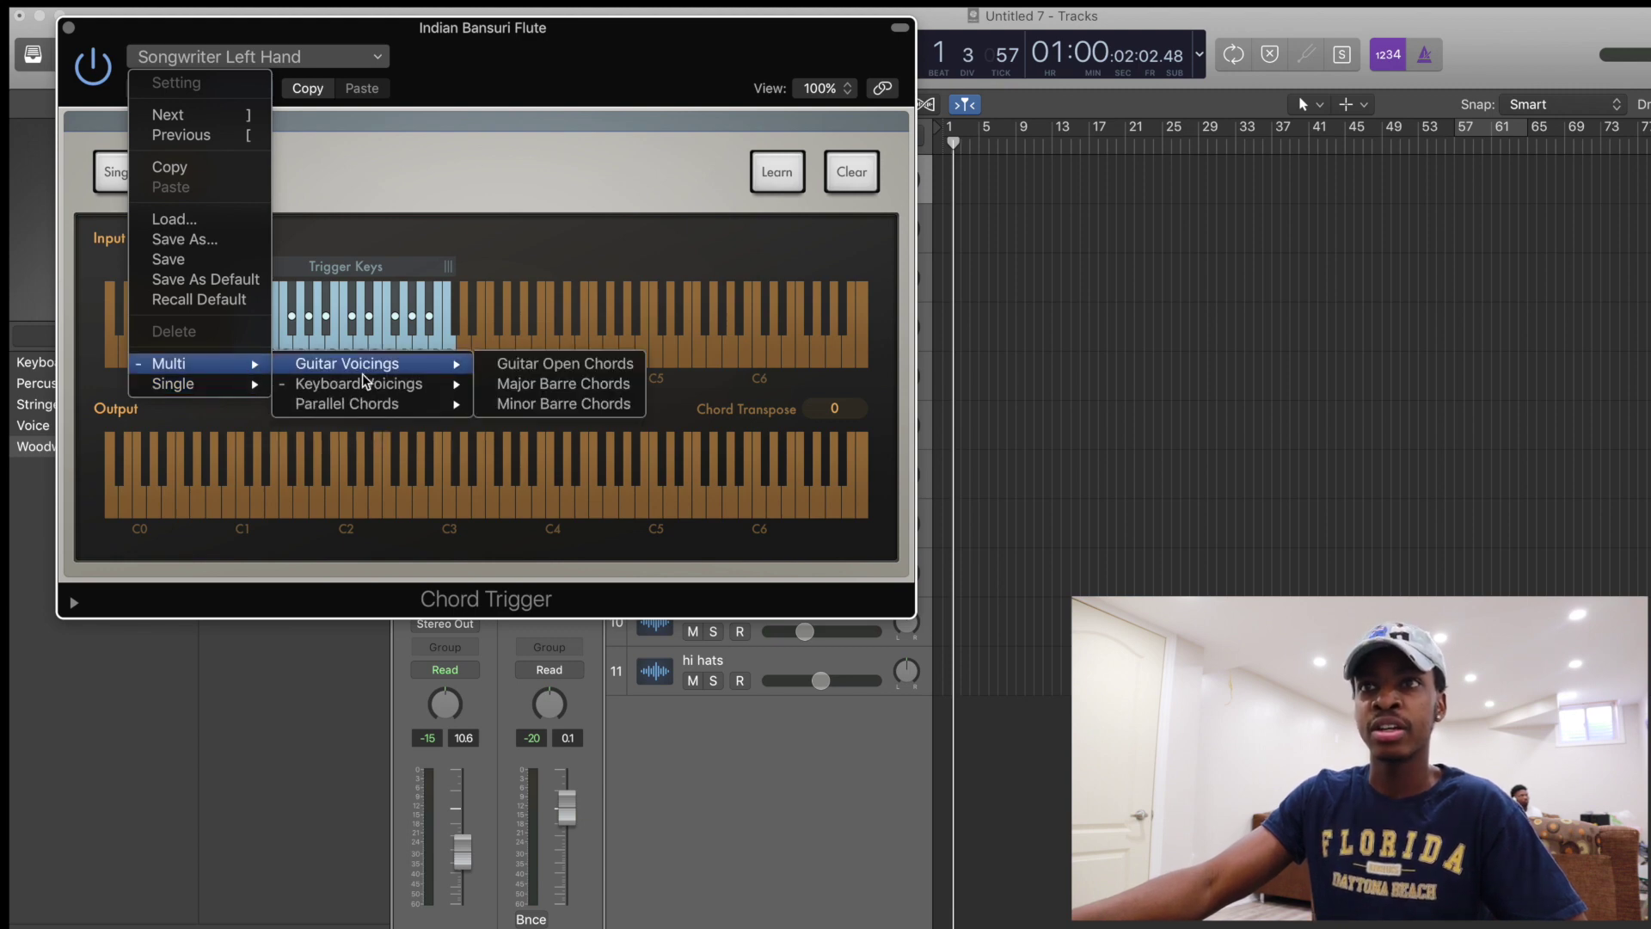
mouse_move(415, 389)
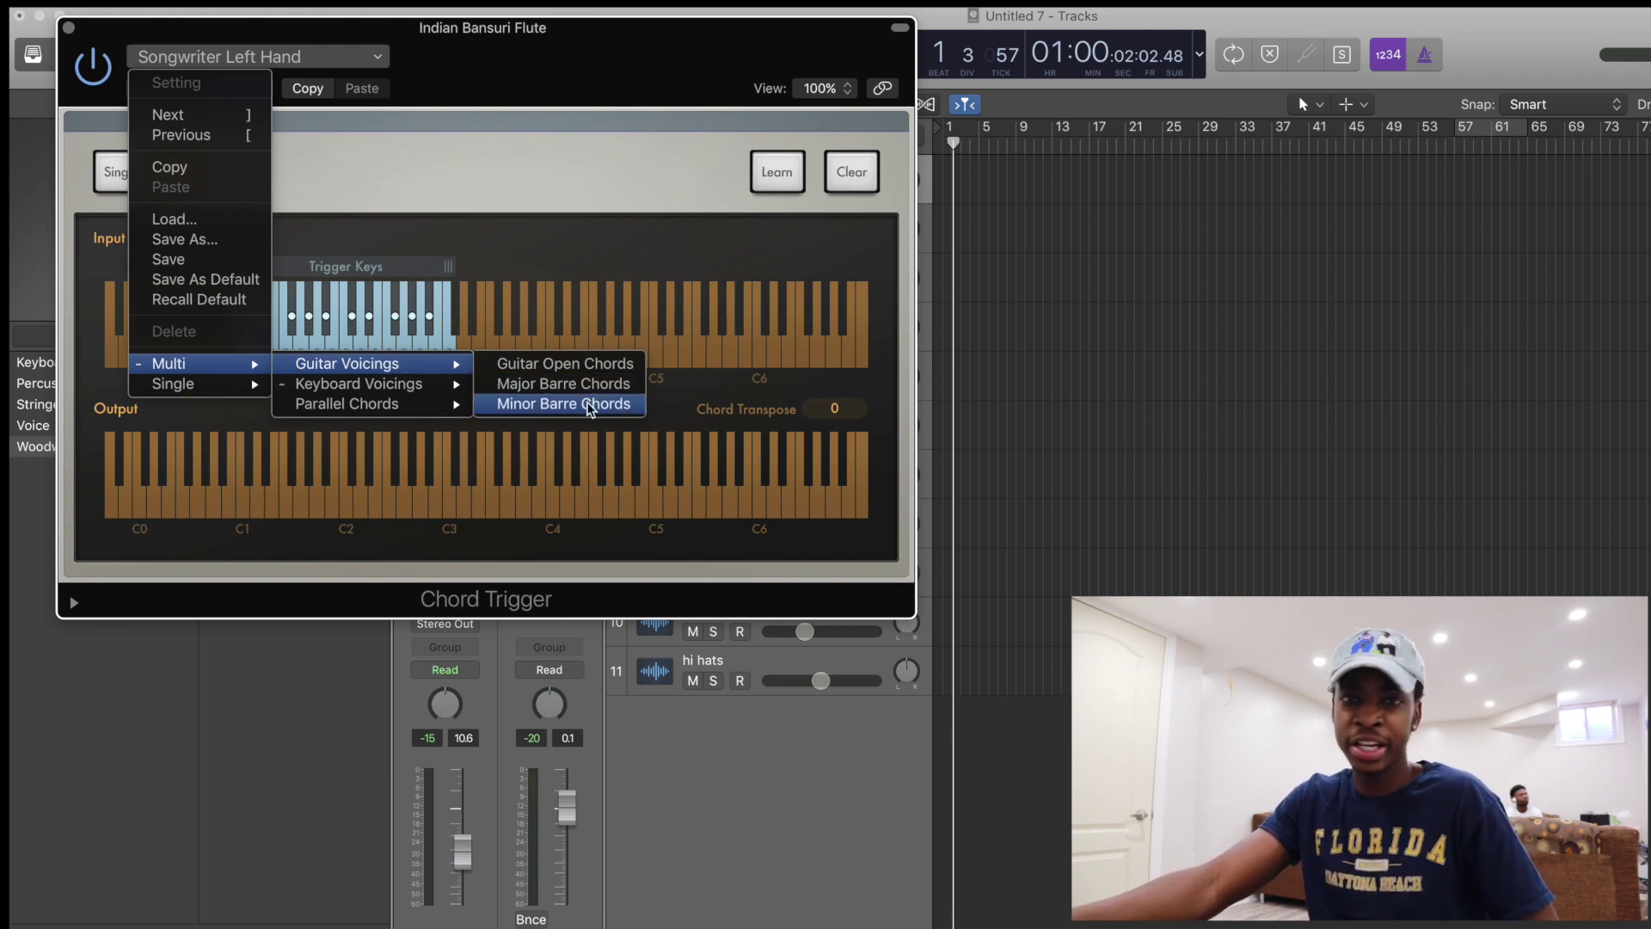
mouse_move(355, 388)
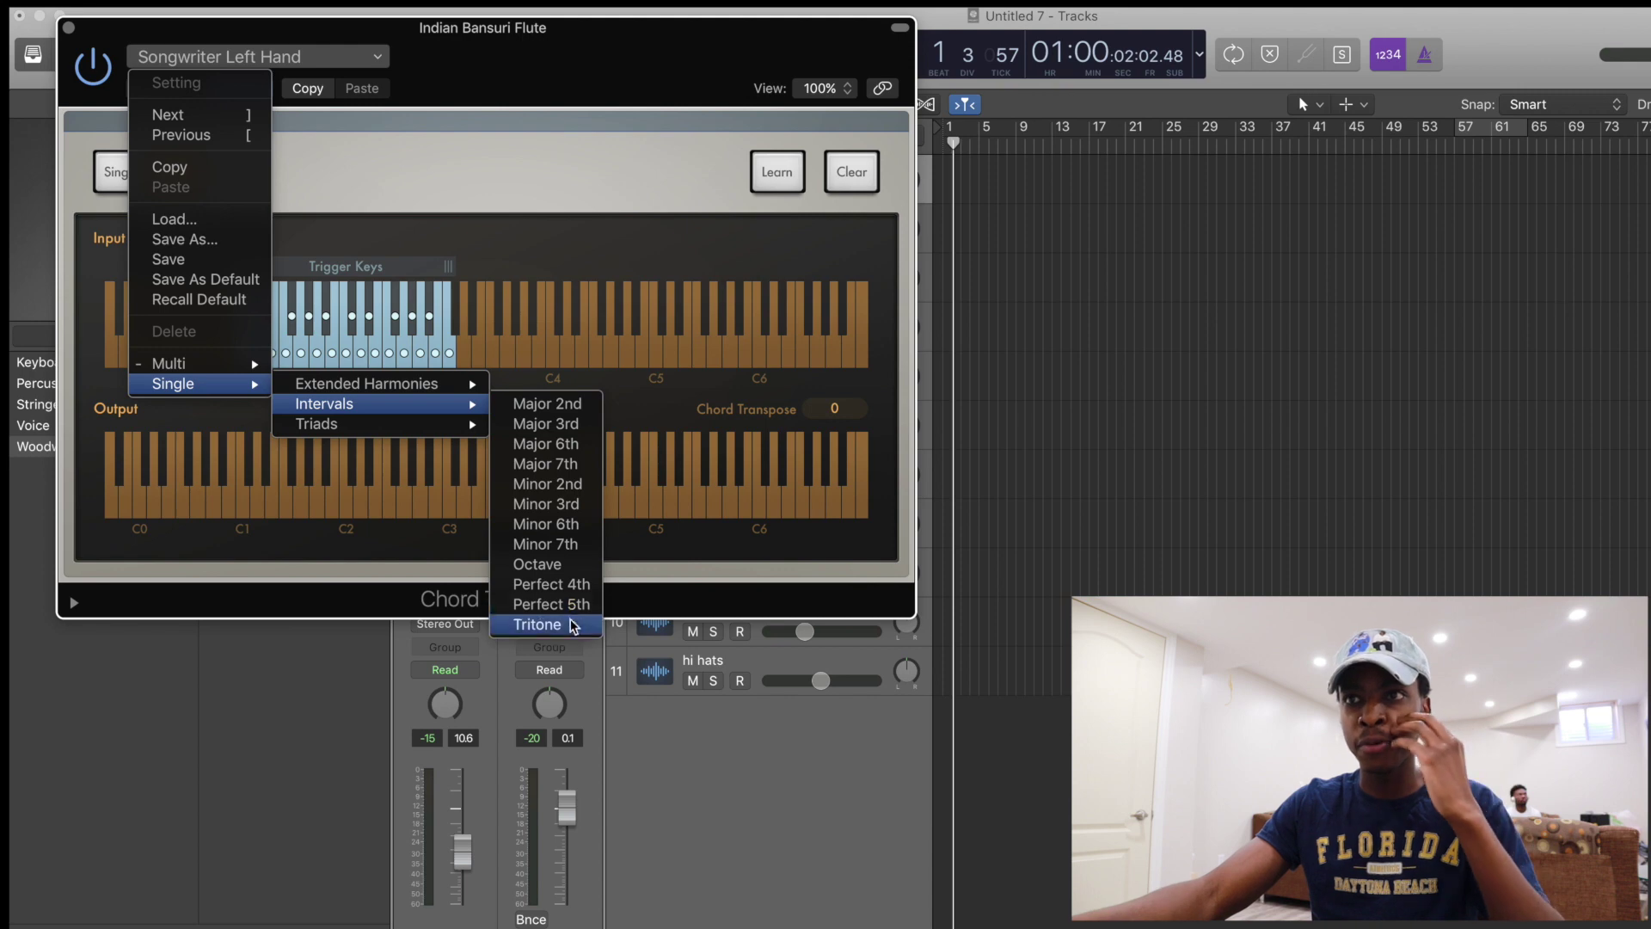
click(560, 567)
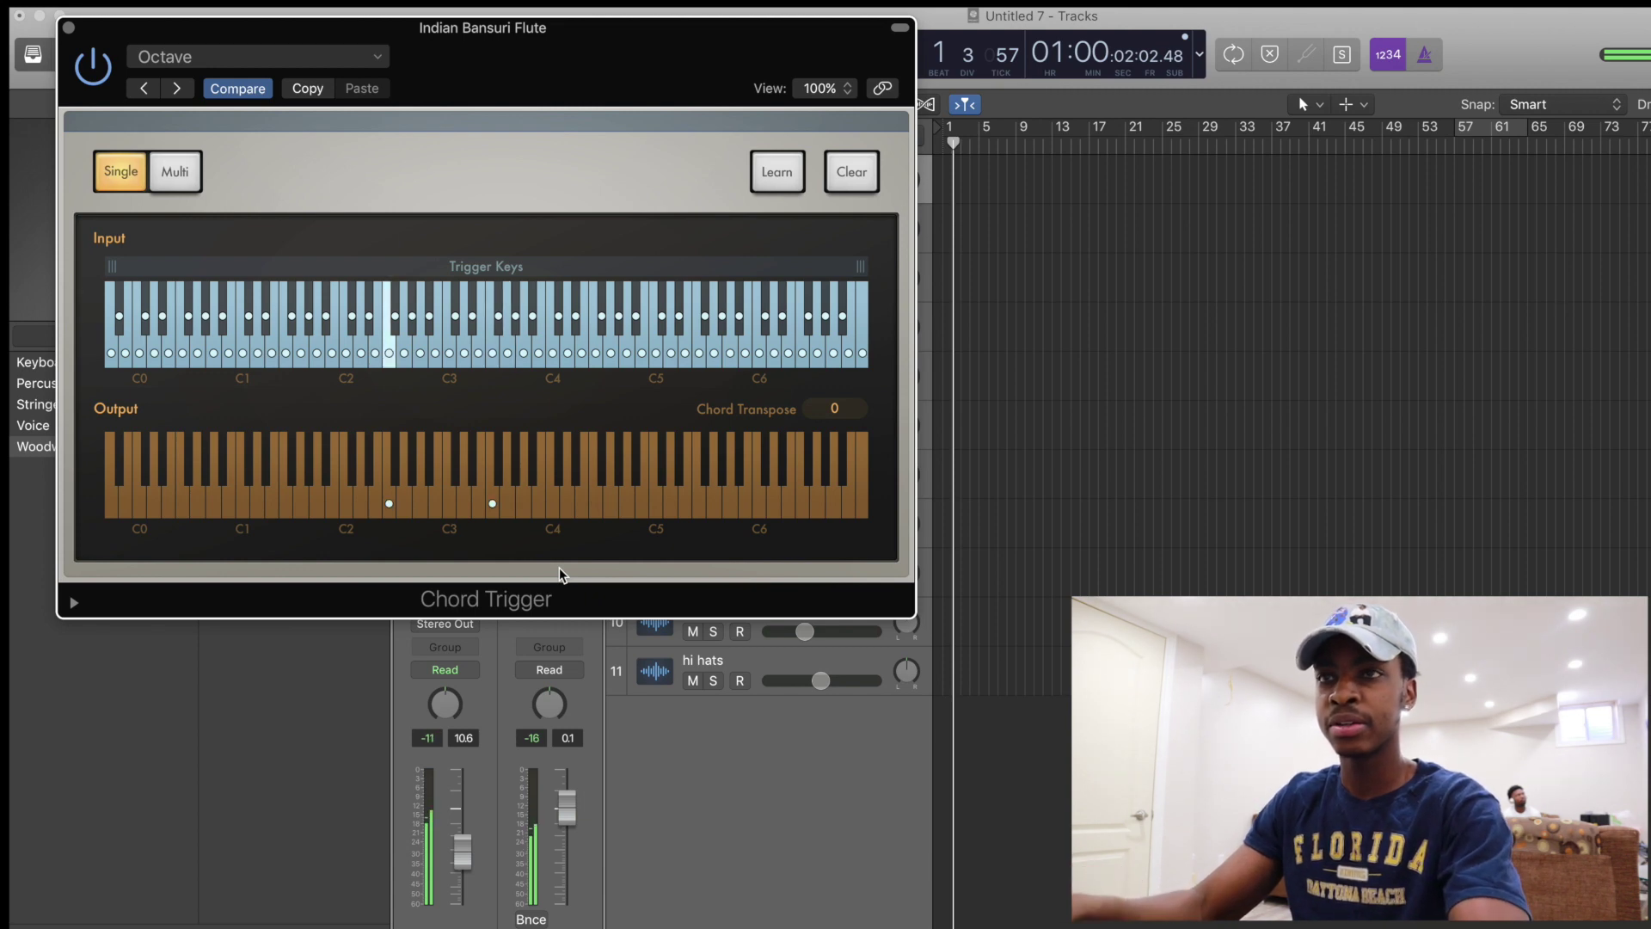
click(69, 27)
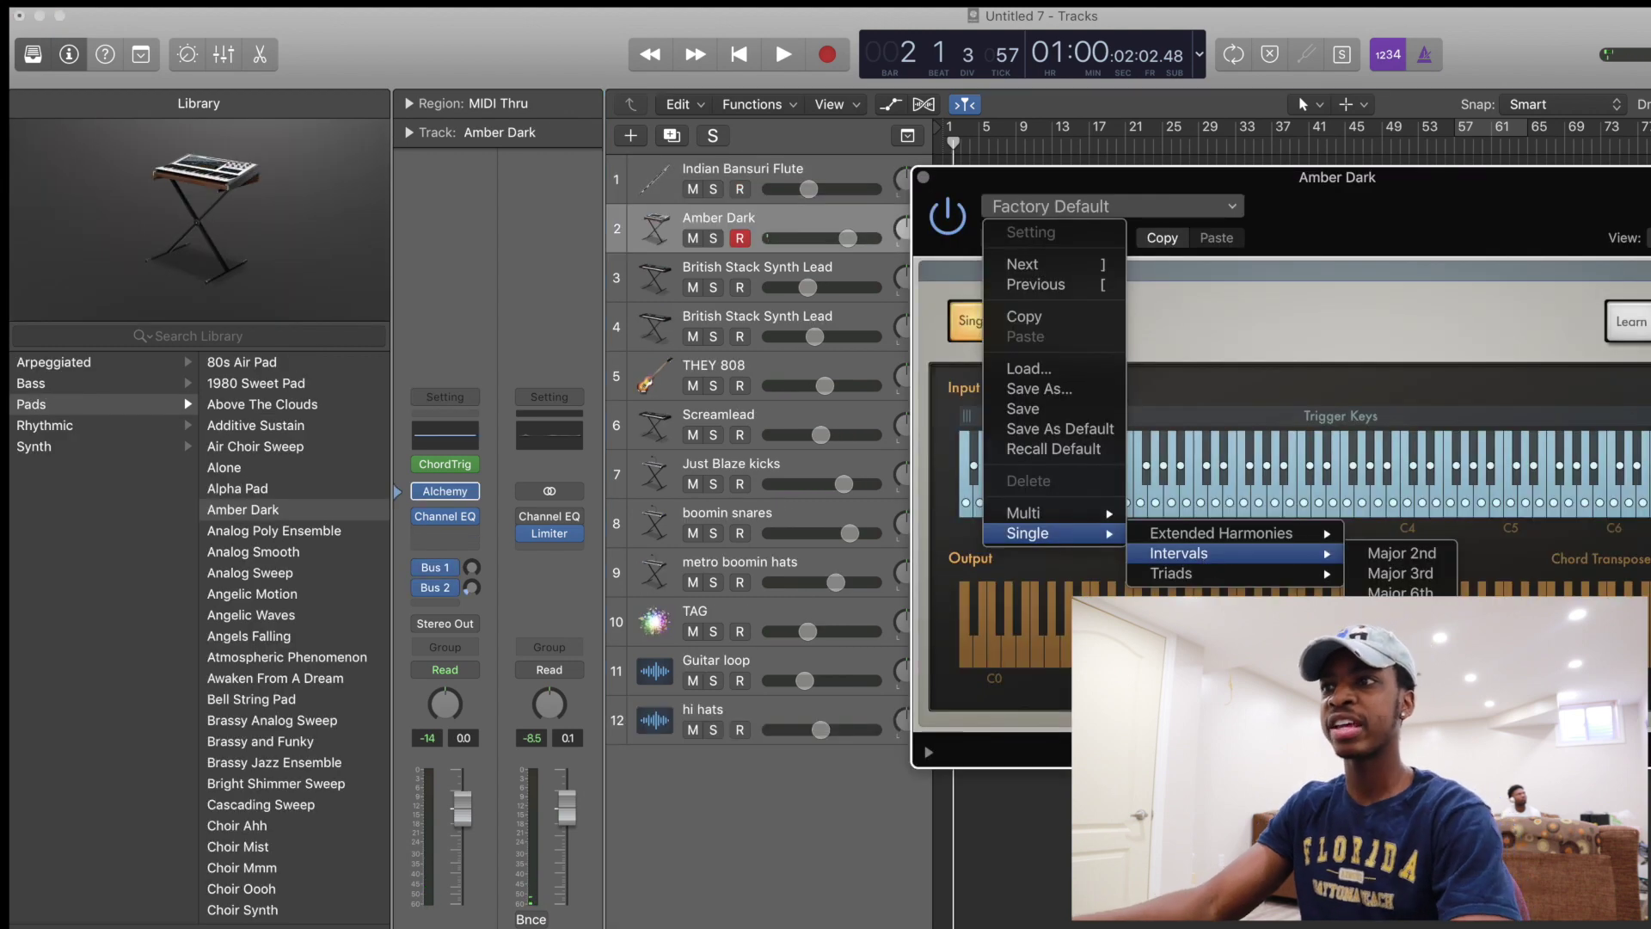
- Open the Amber Dark track's Chord Trigger on Octave, toggle its power switch, and move the window aside
click(1402, 632)
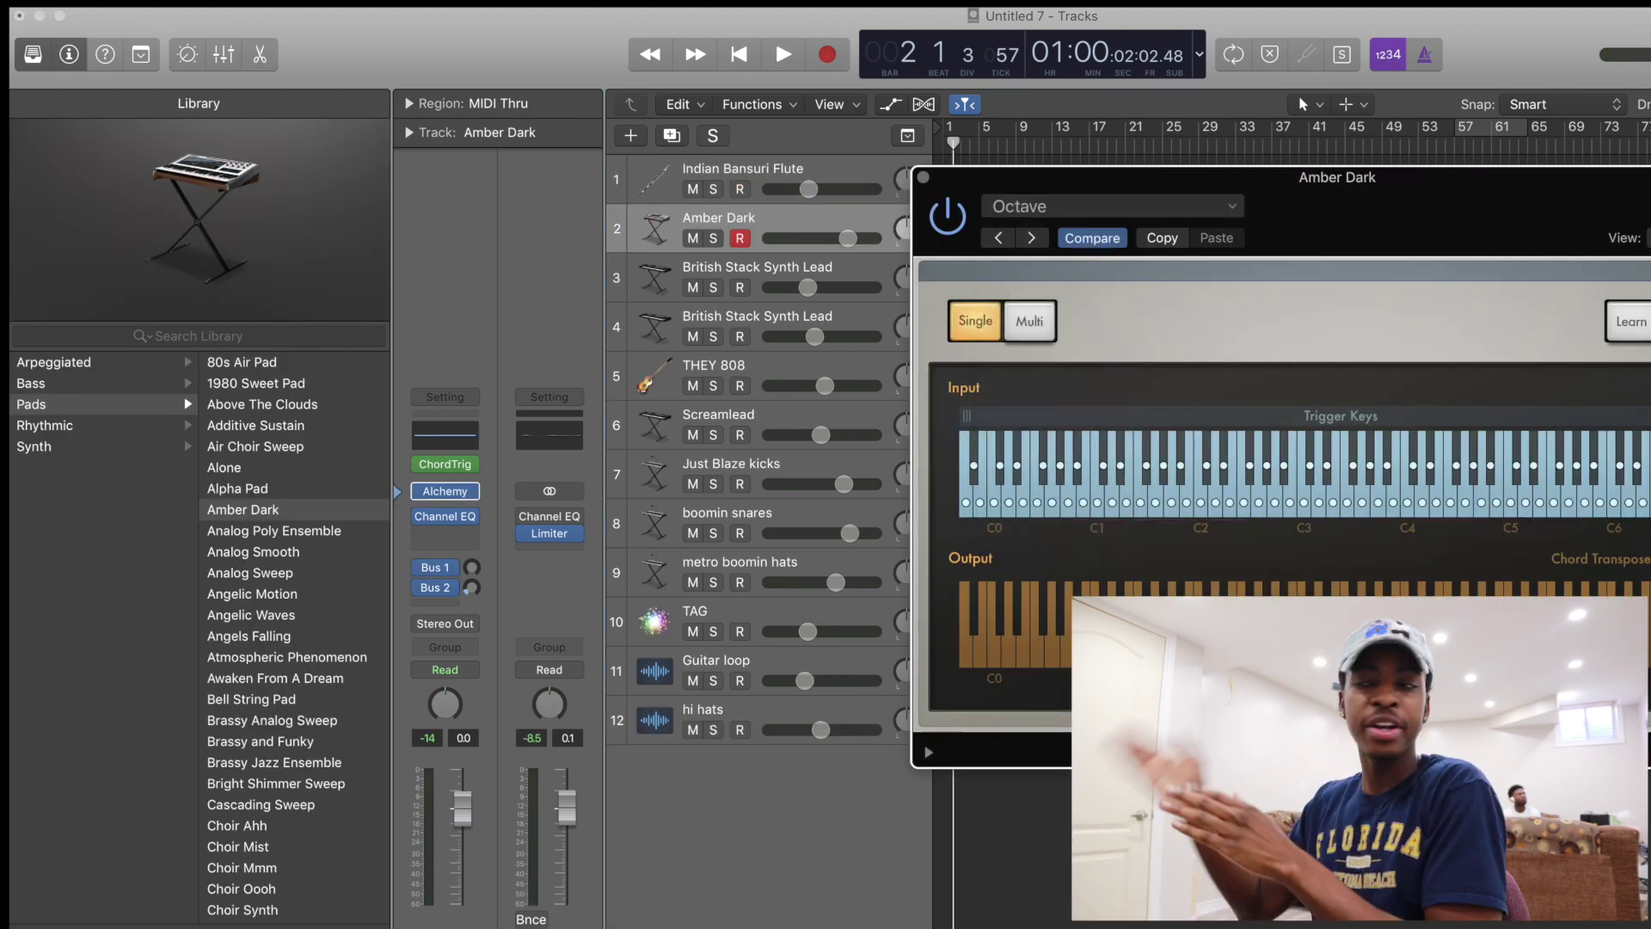
click(949, 216)
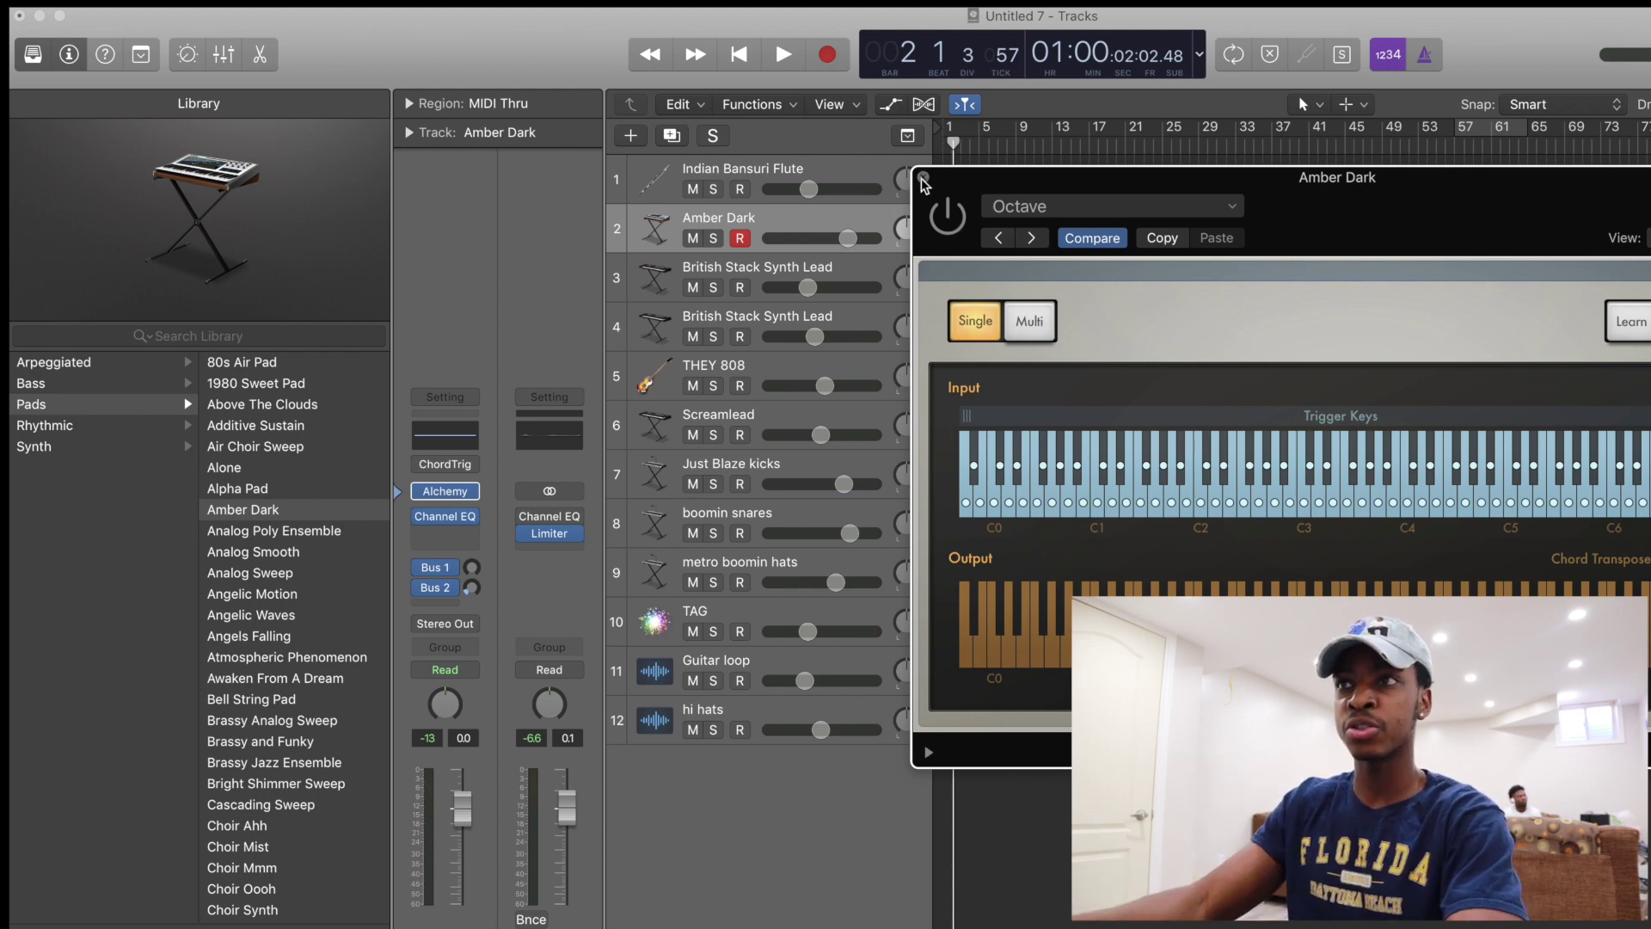
drag(1001, 180, 1221, 308)
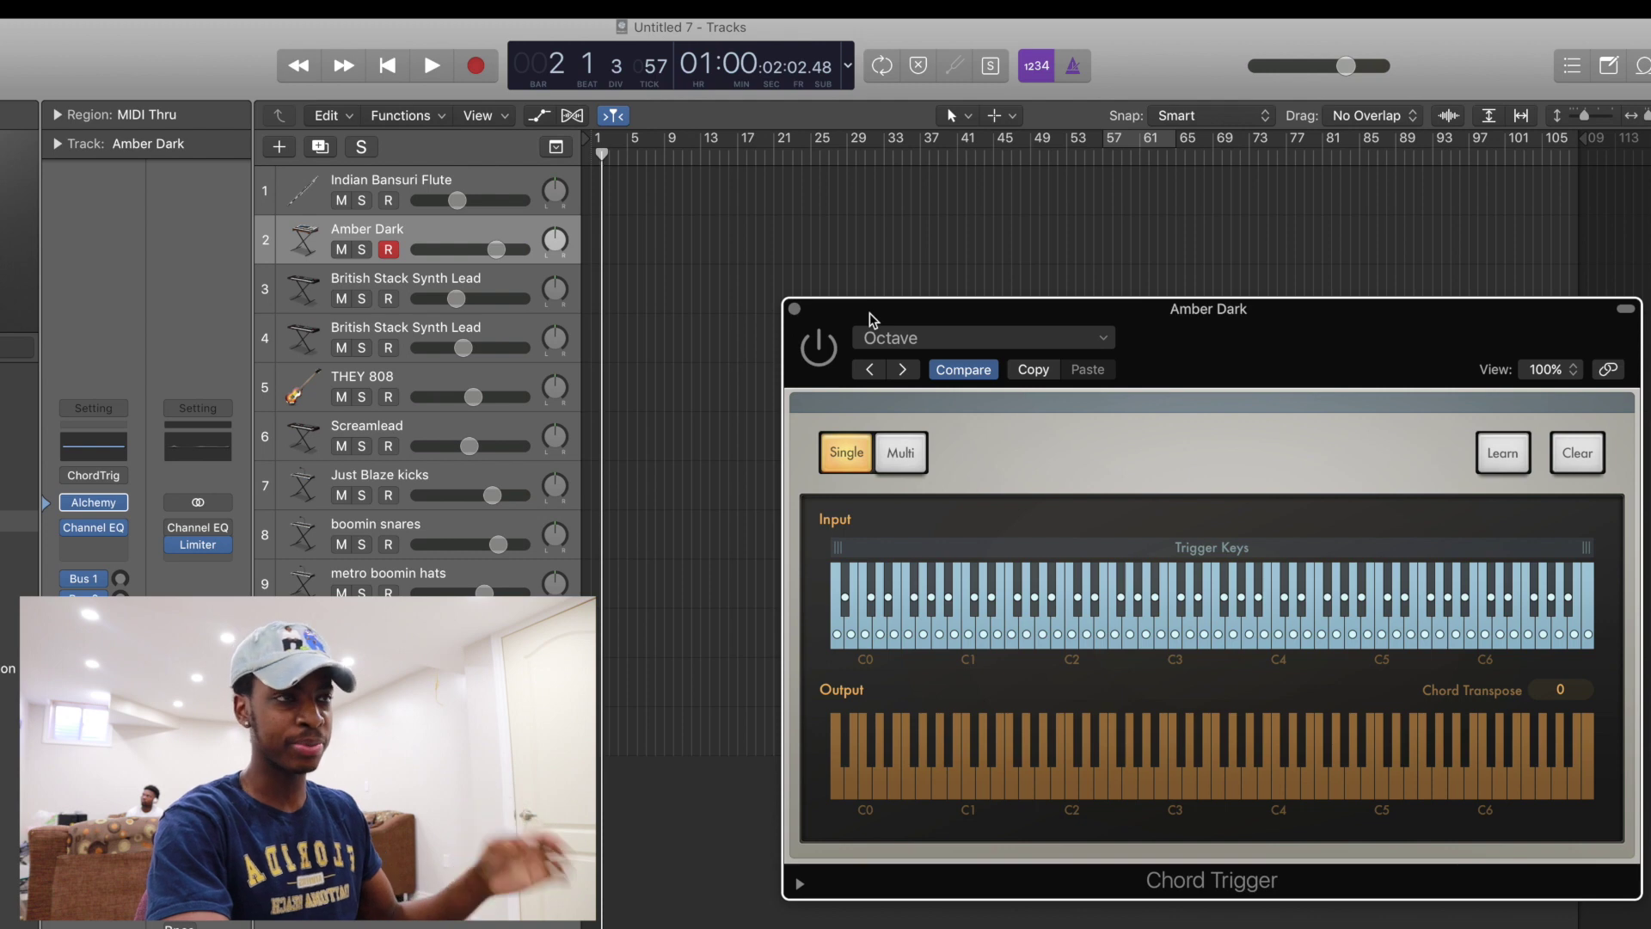
- Turn on Cycle and record a chord region on the Amber Dark track
key(c)
key(space)
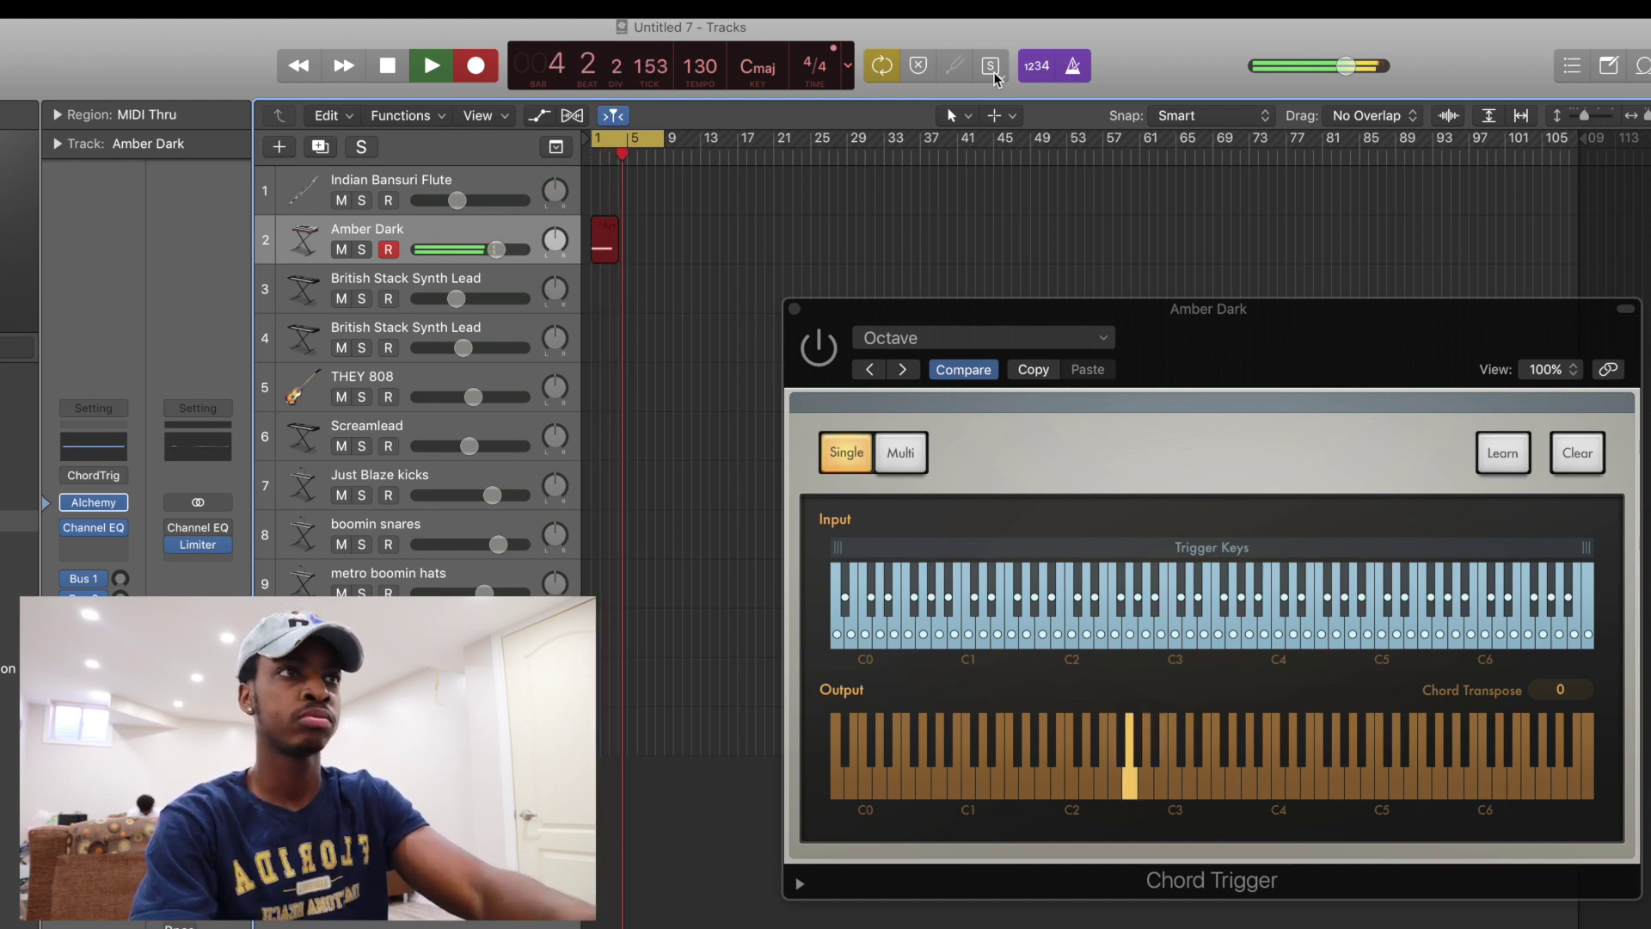
key(space)
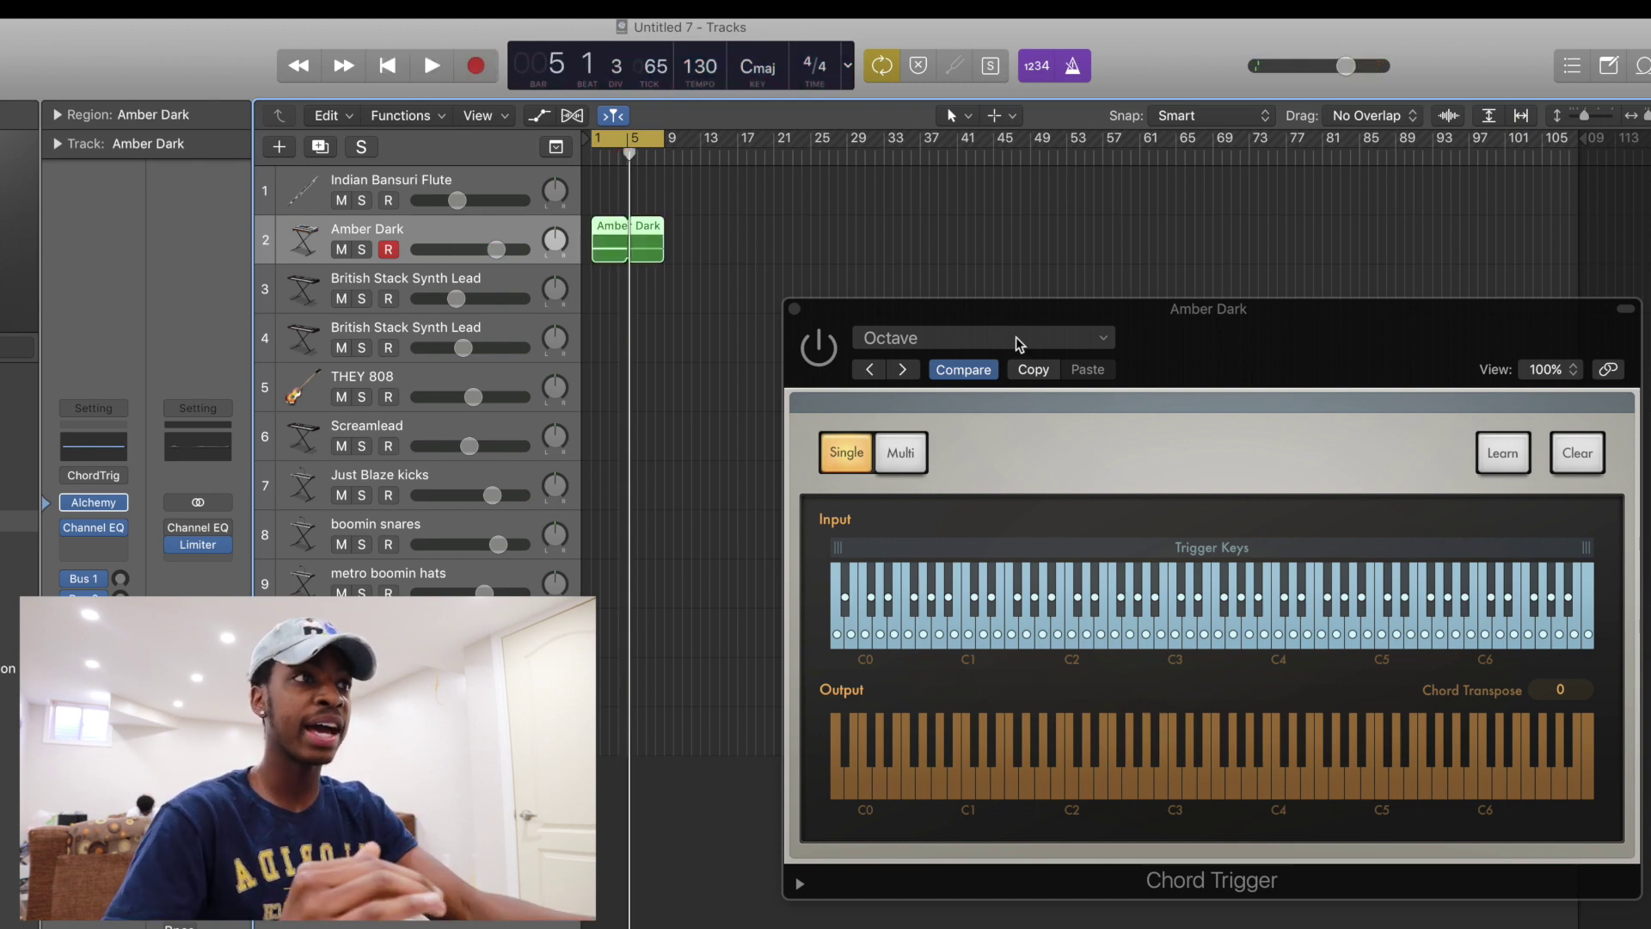
- Load Multi > Keyboard Voicings > Diatonic Left Hand and play back the recorded chords
click(885, 340)
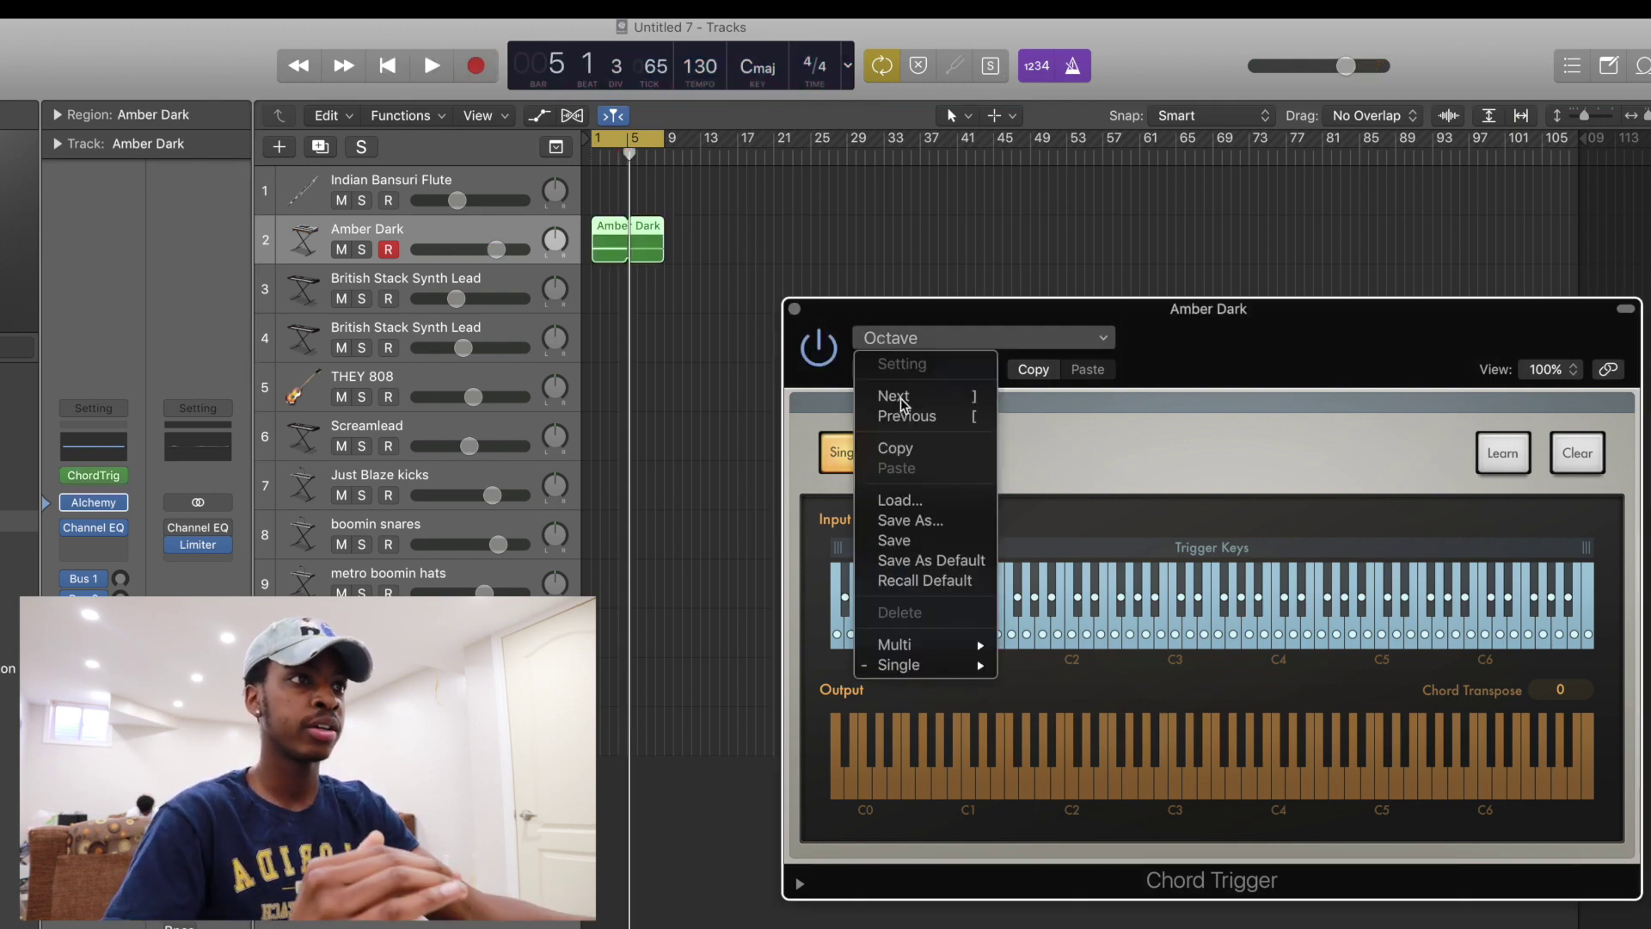
mouse_move(951, 651)
mouse_move(1060, 654)
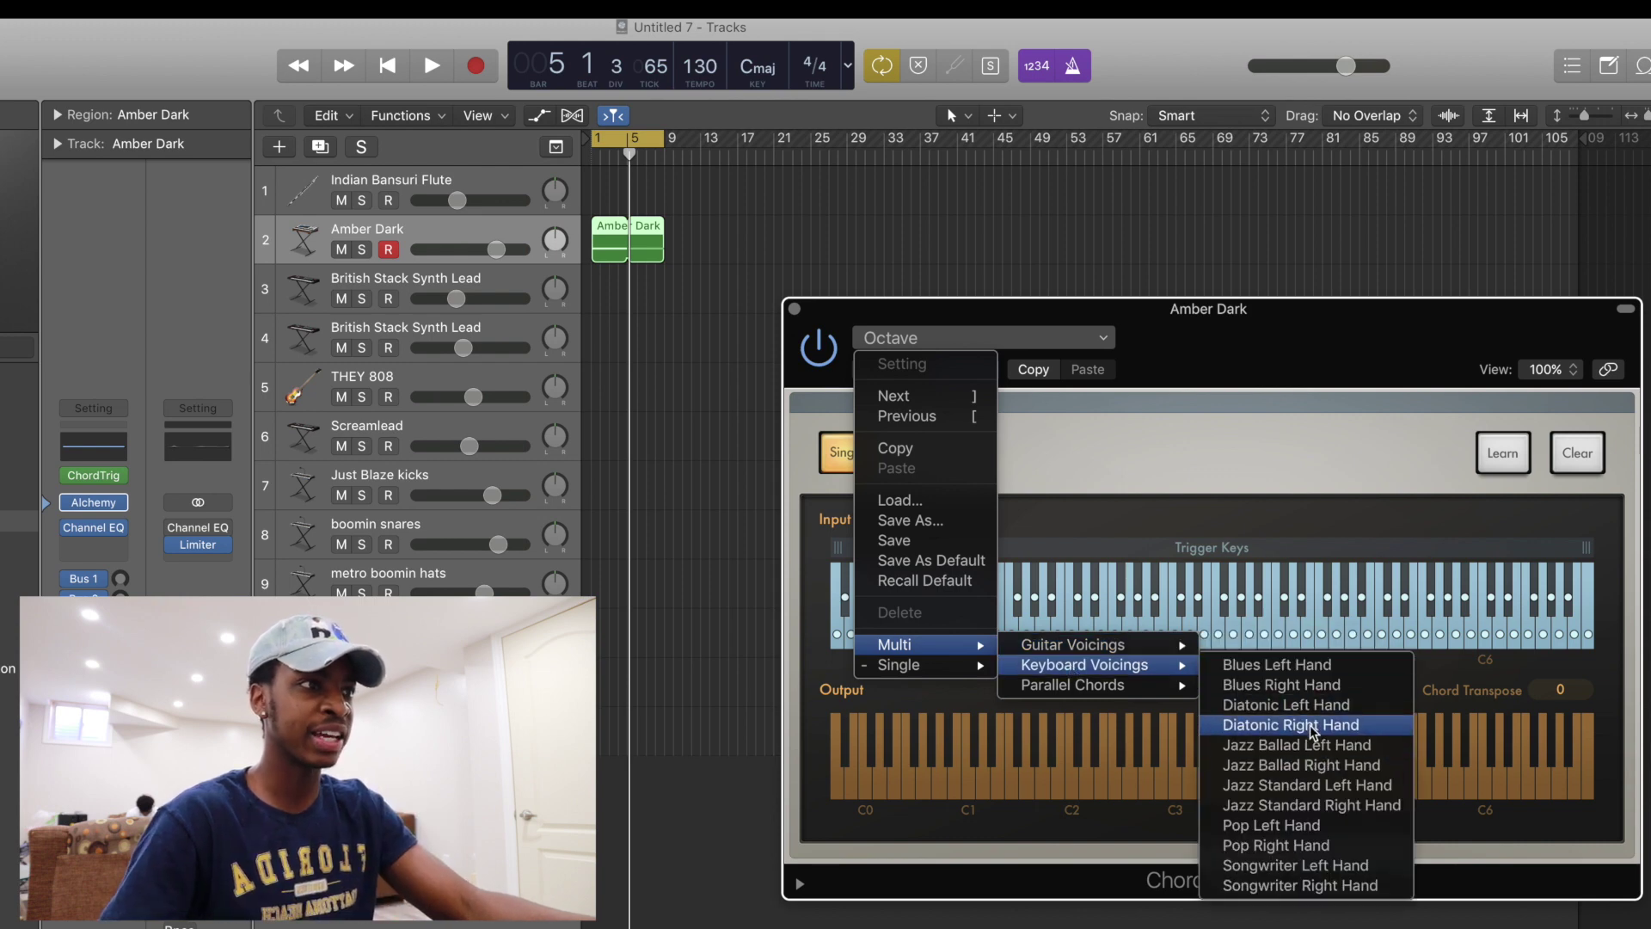
click(1287, 705)
key(space)
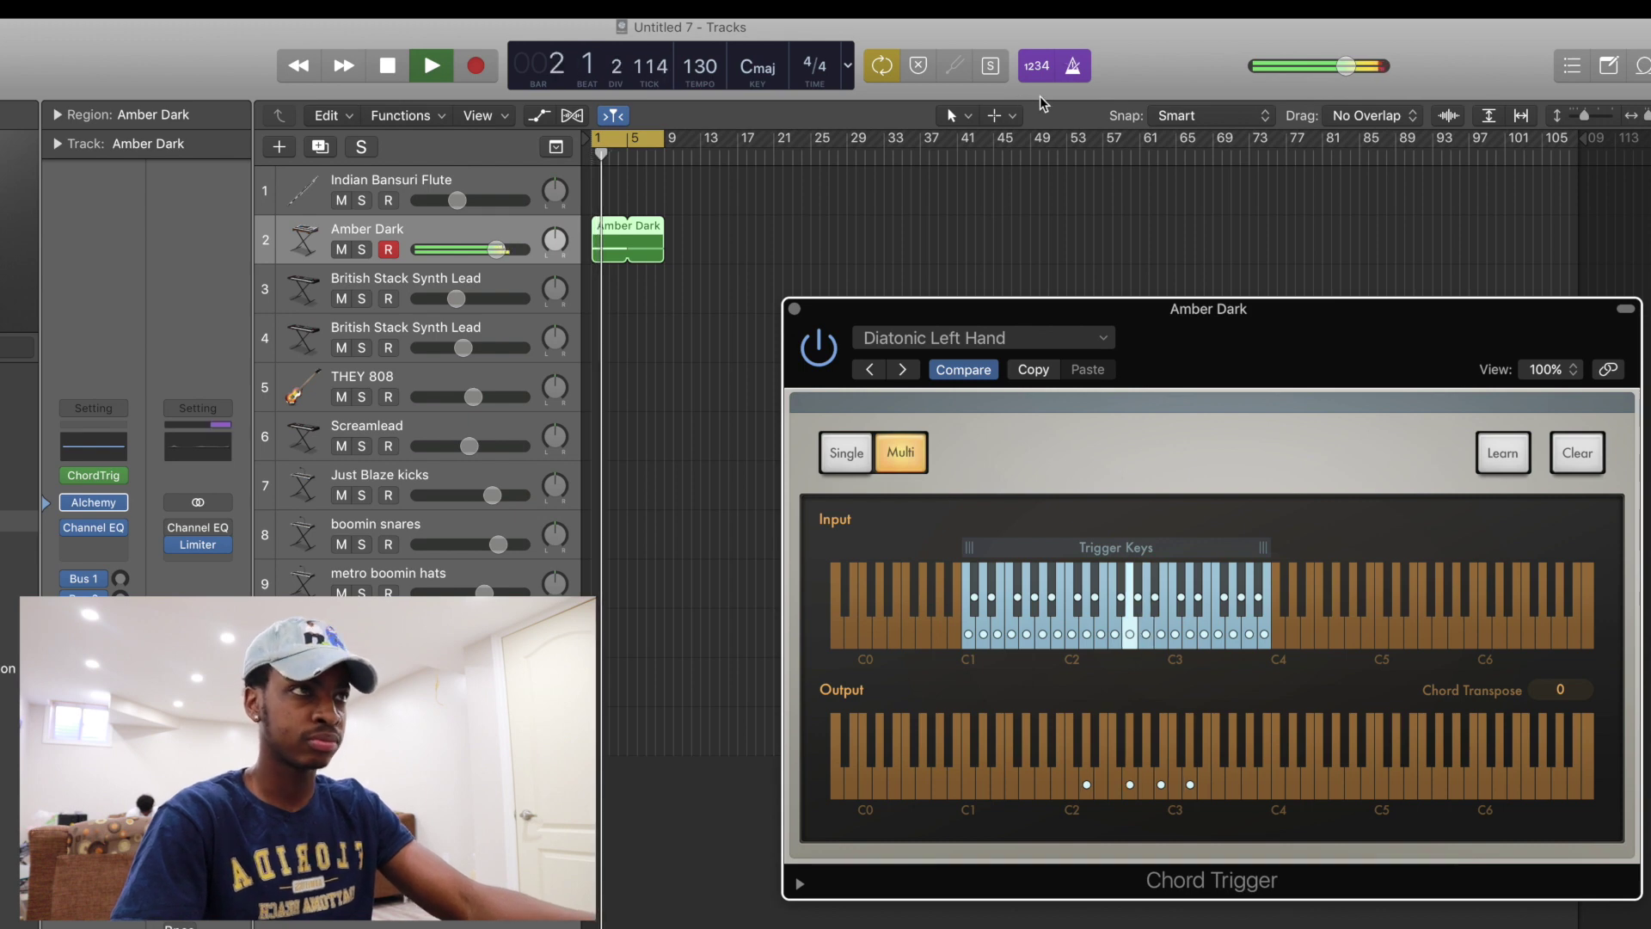
drag(1161, 336, 1179, 282)
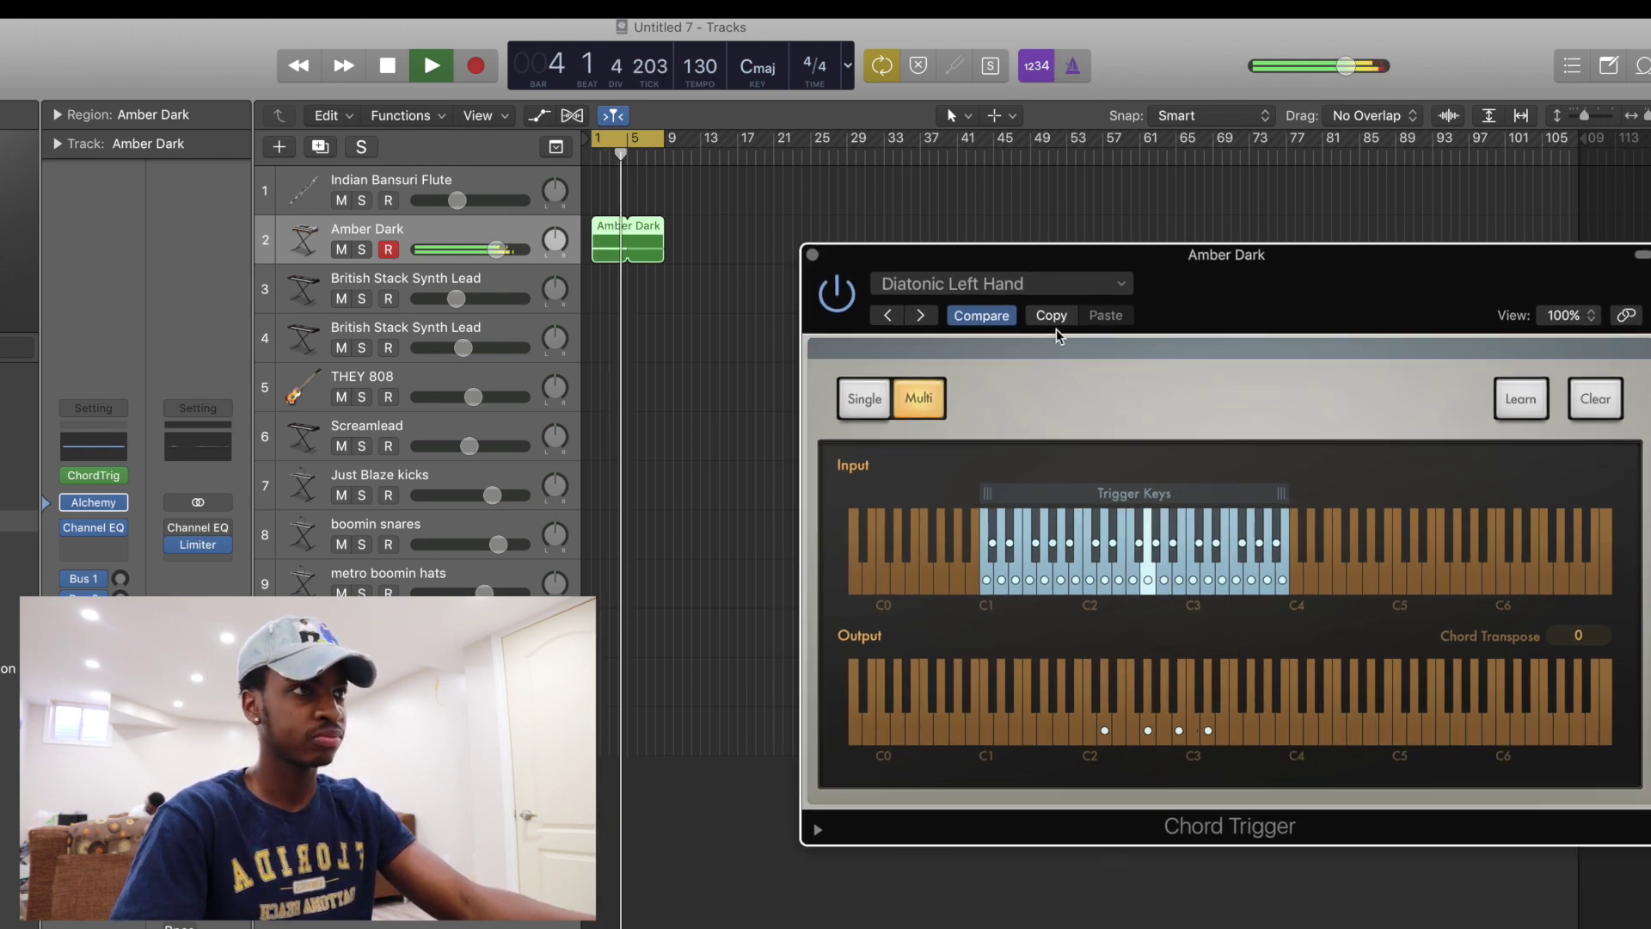
key(space)
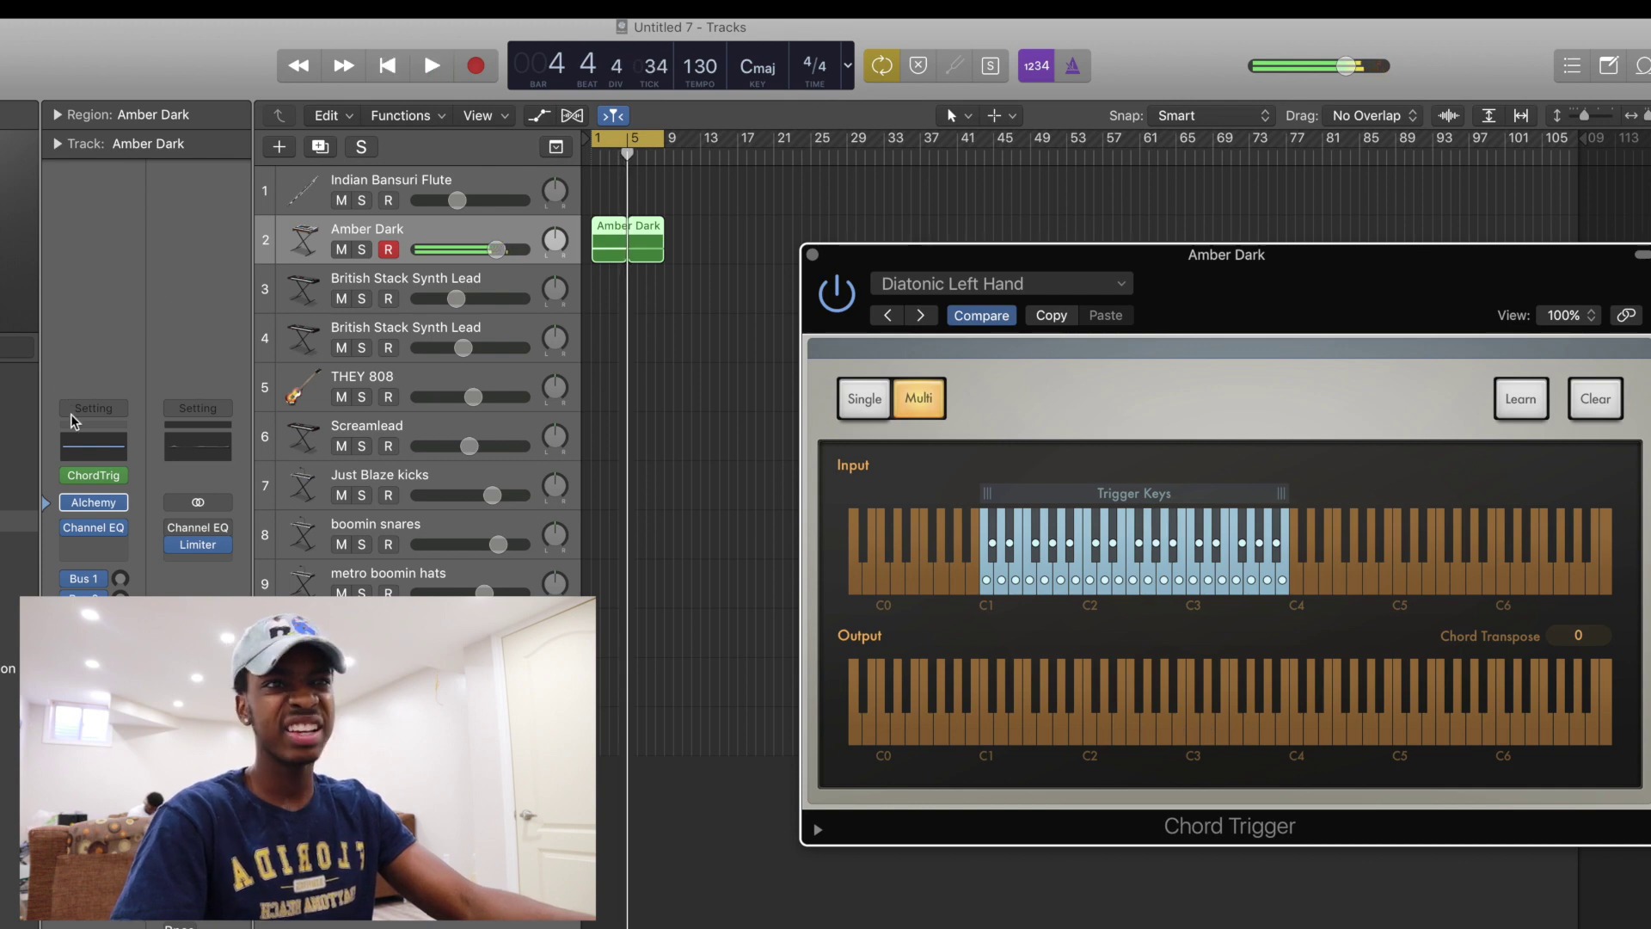
- Load the 80s Pop Electric Piano and play the region with Major and Minor Barre Chords
click(96, 502)
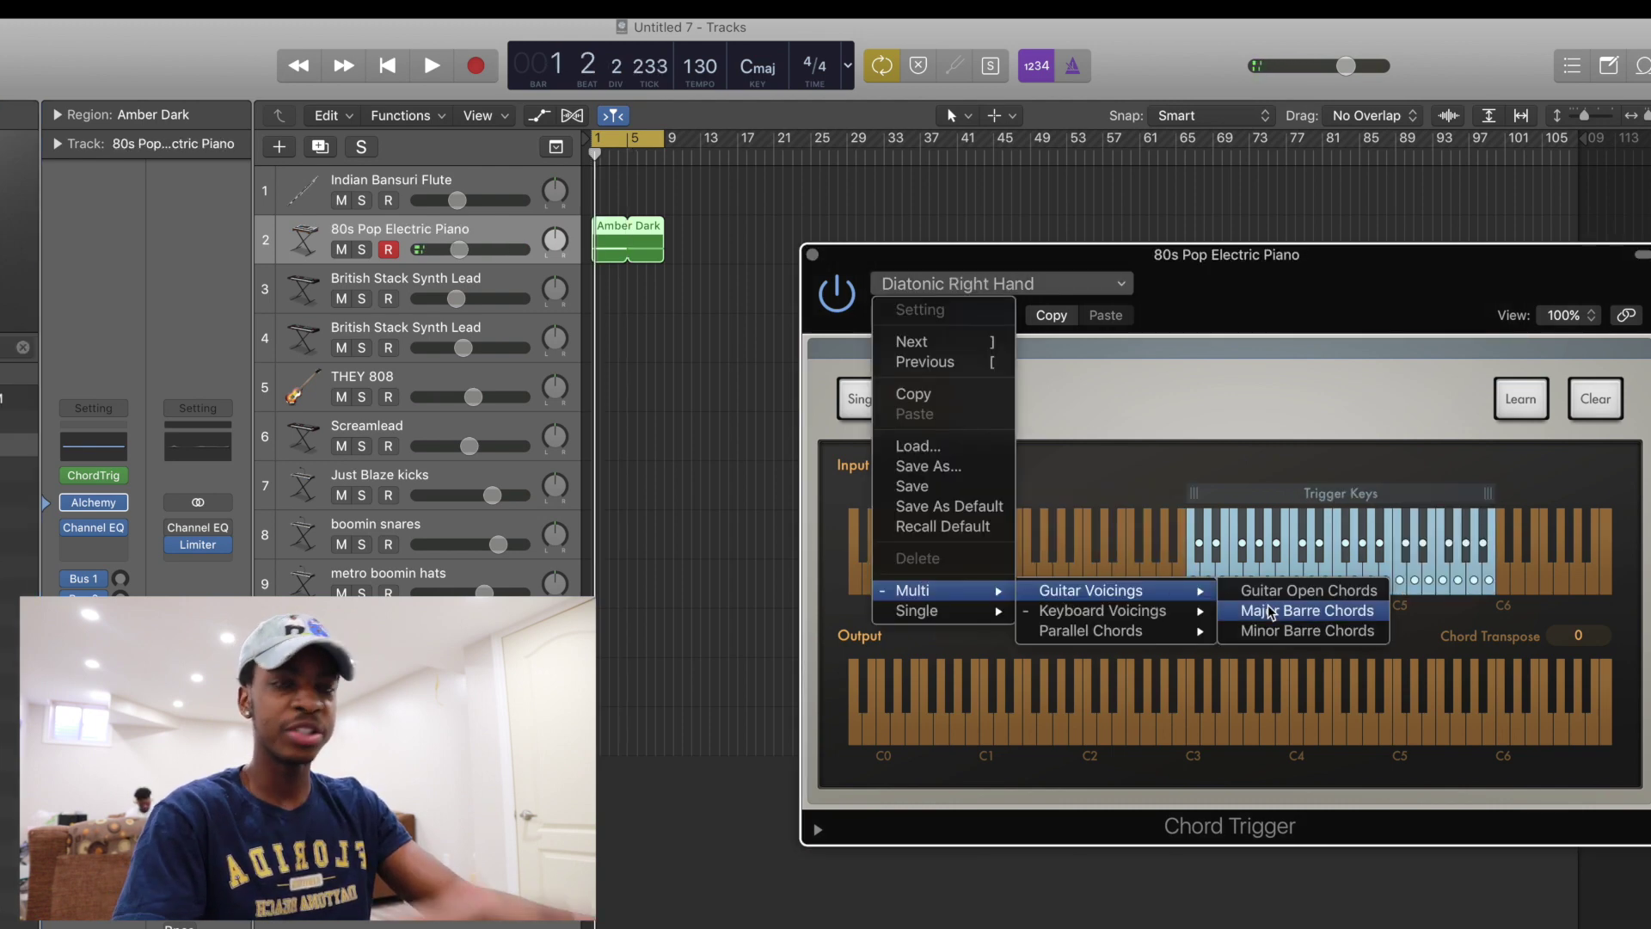
click(1303, 504)
key(space)
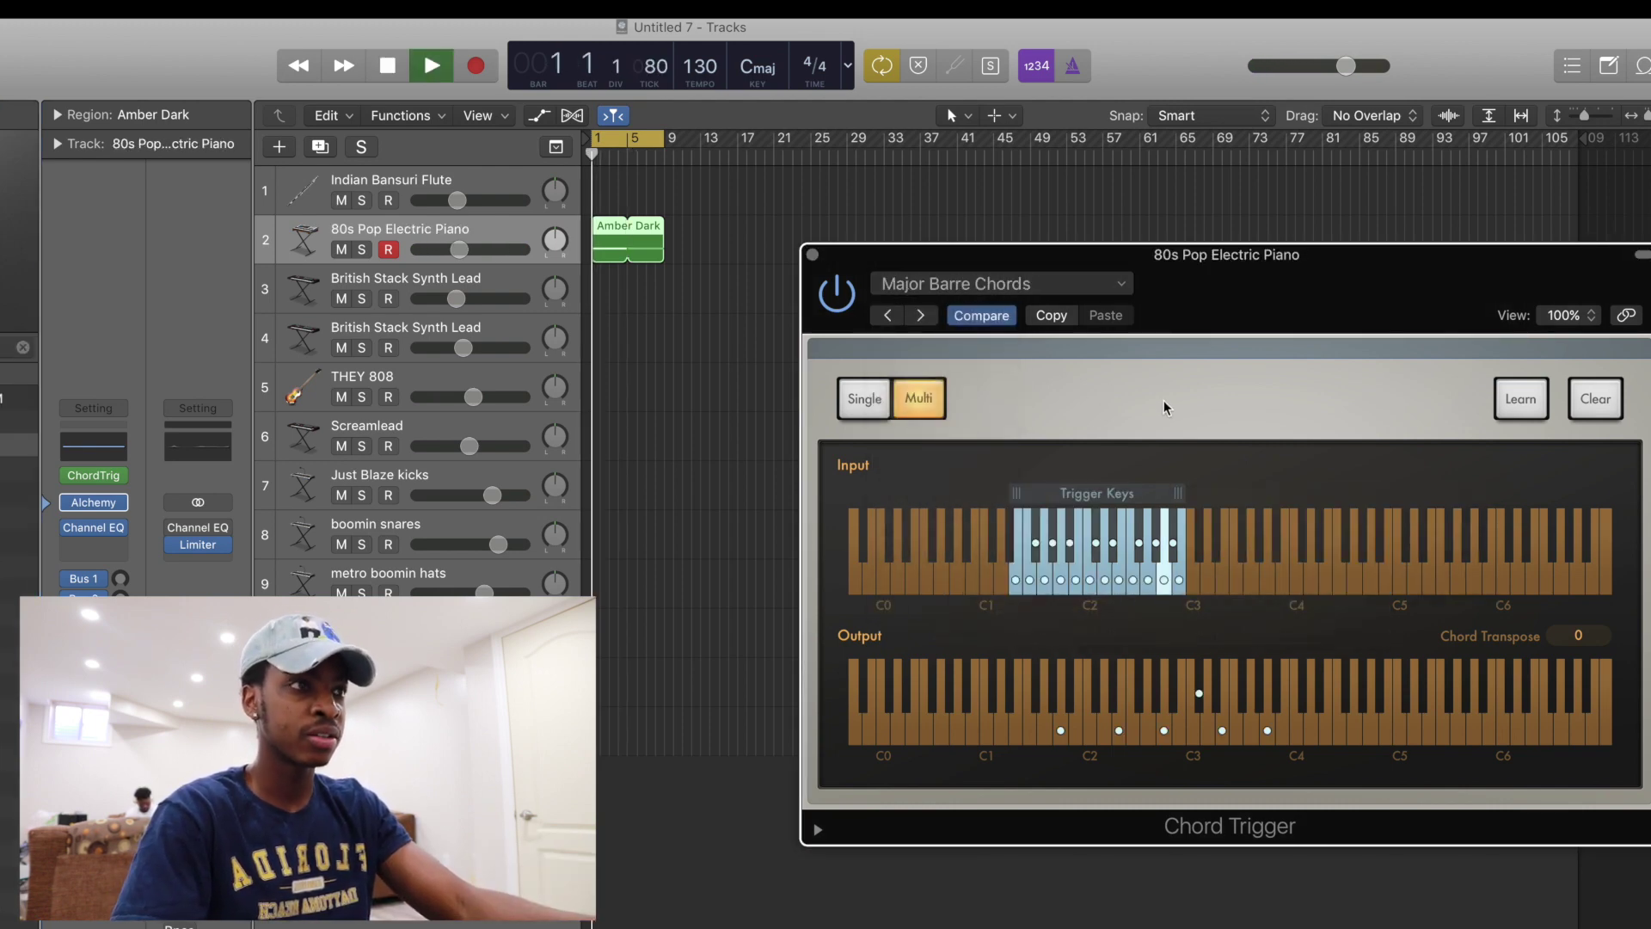
click(926, 317)
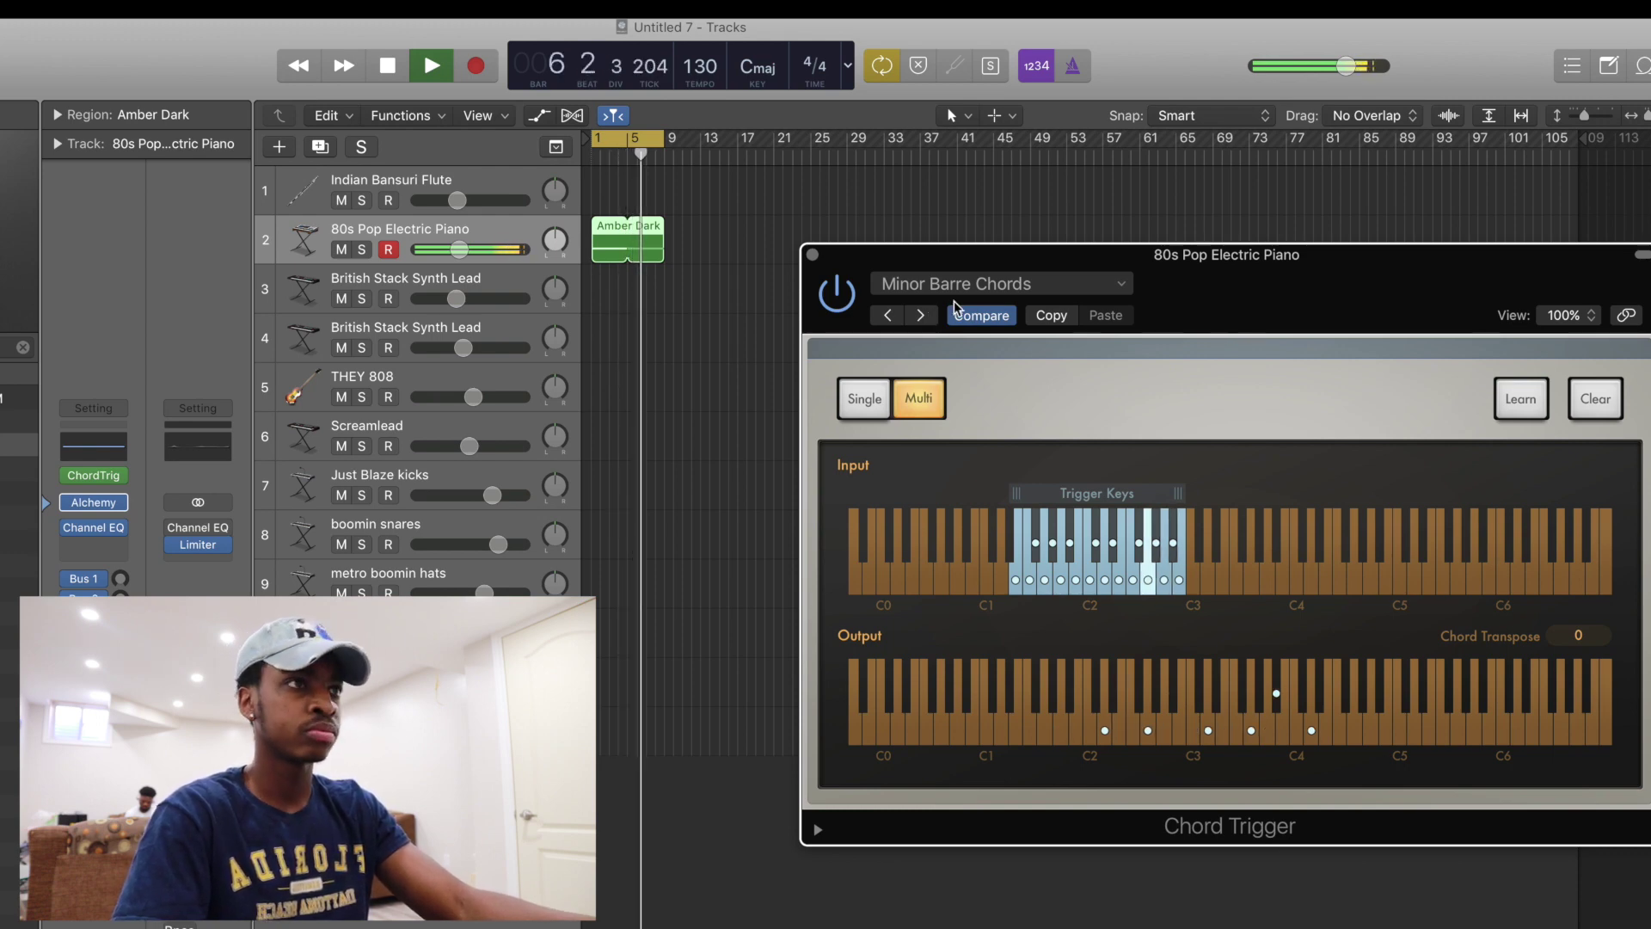
key(space)
- Switch Chord Trigger to Diatonic Left Hand and play the region from bar 1
click(987, 285)
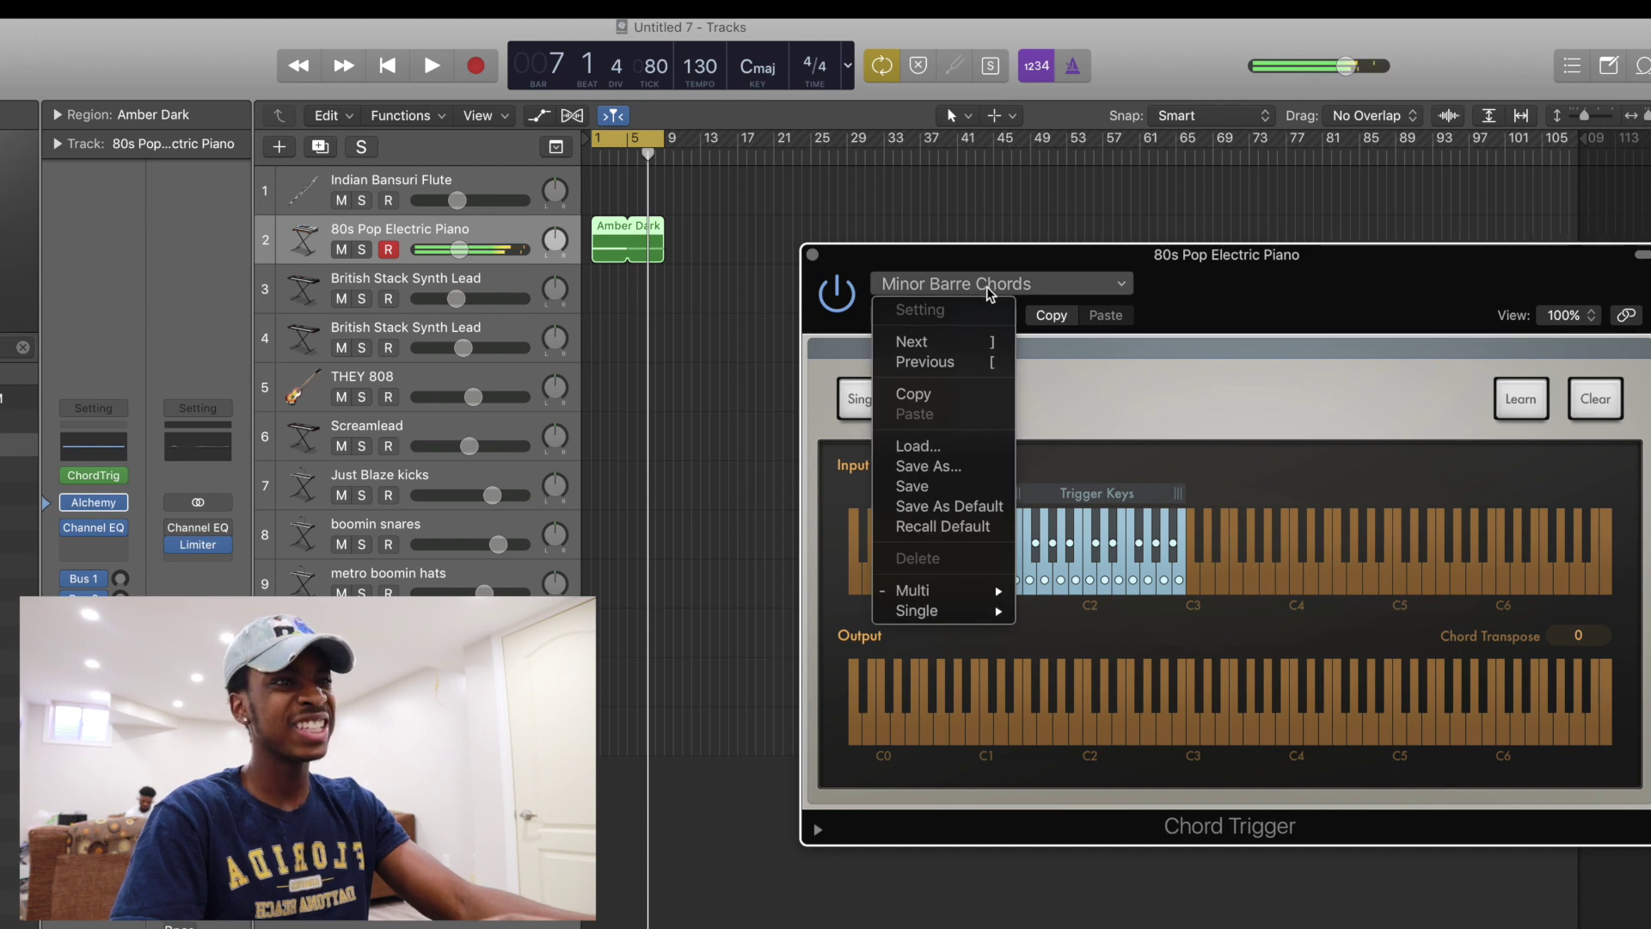
mouse_move(980, 590)
mouse_move(1152, 601)
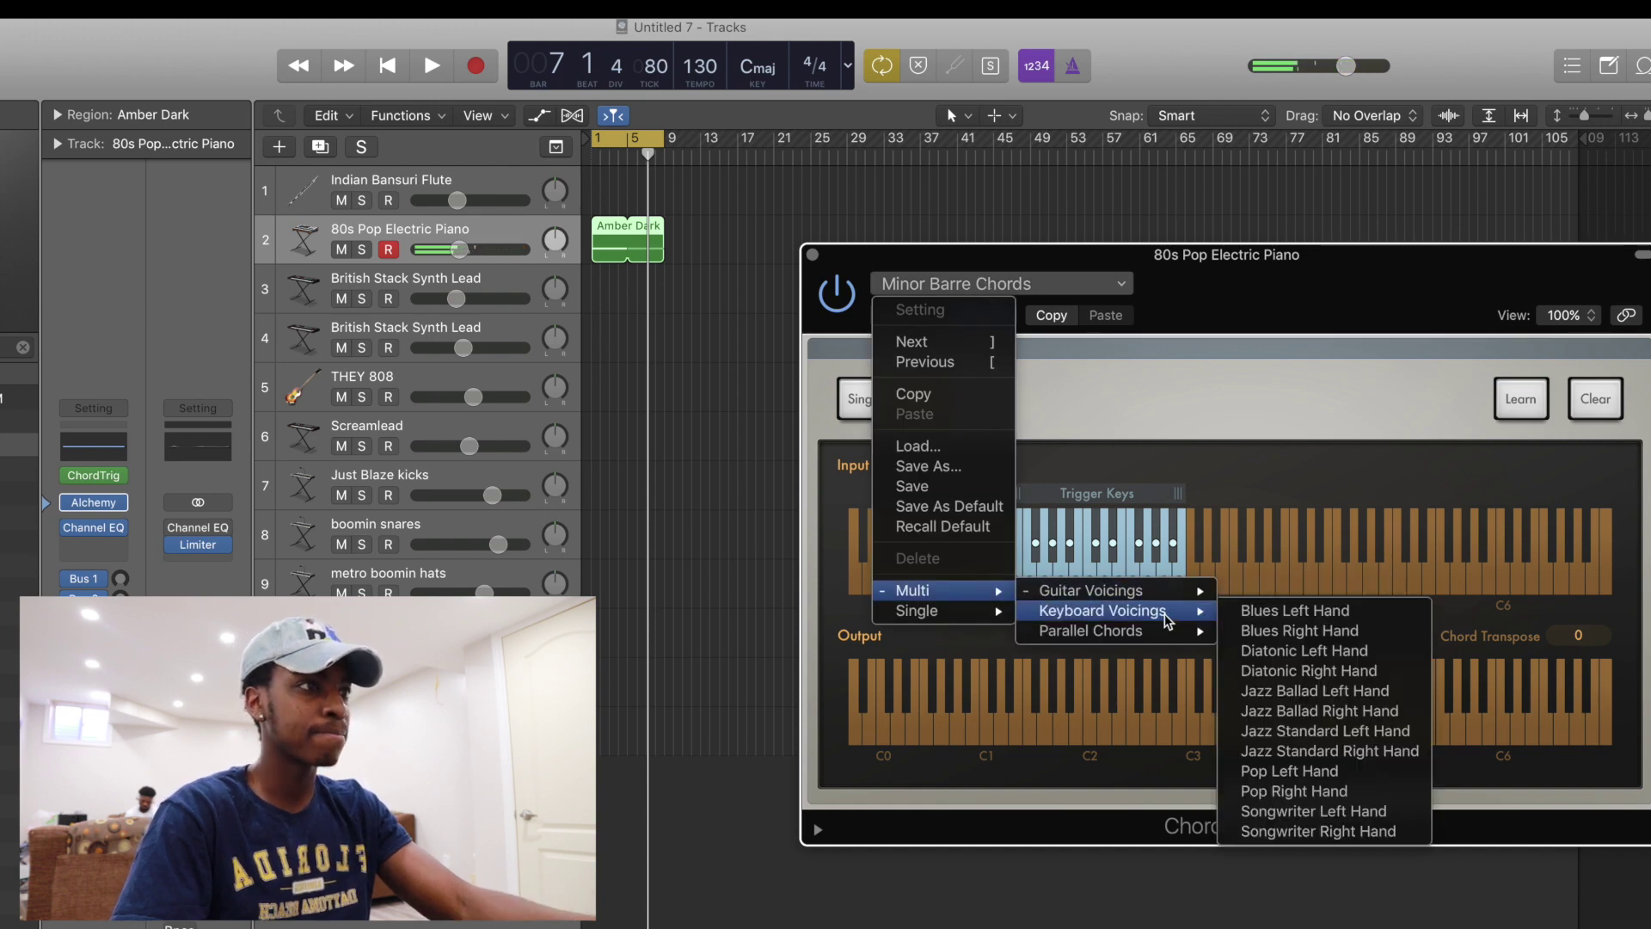
click(1307, 650)
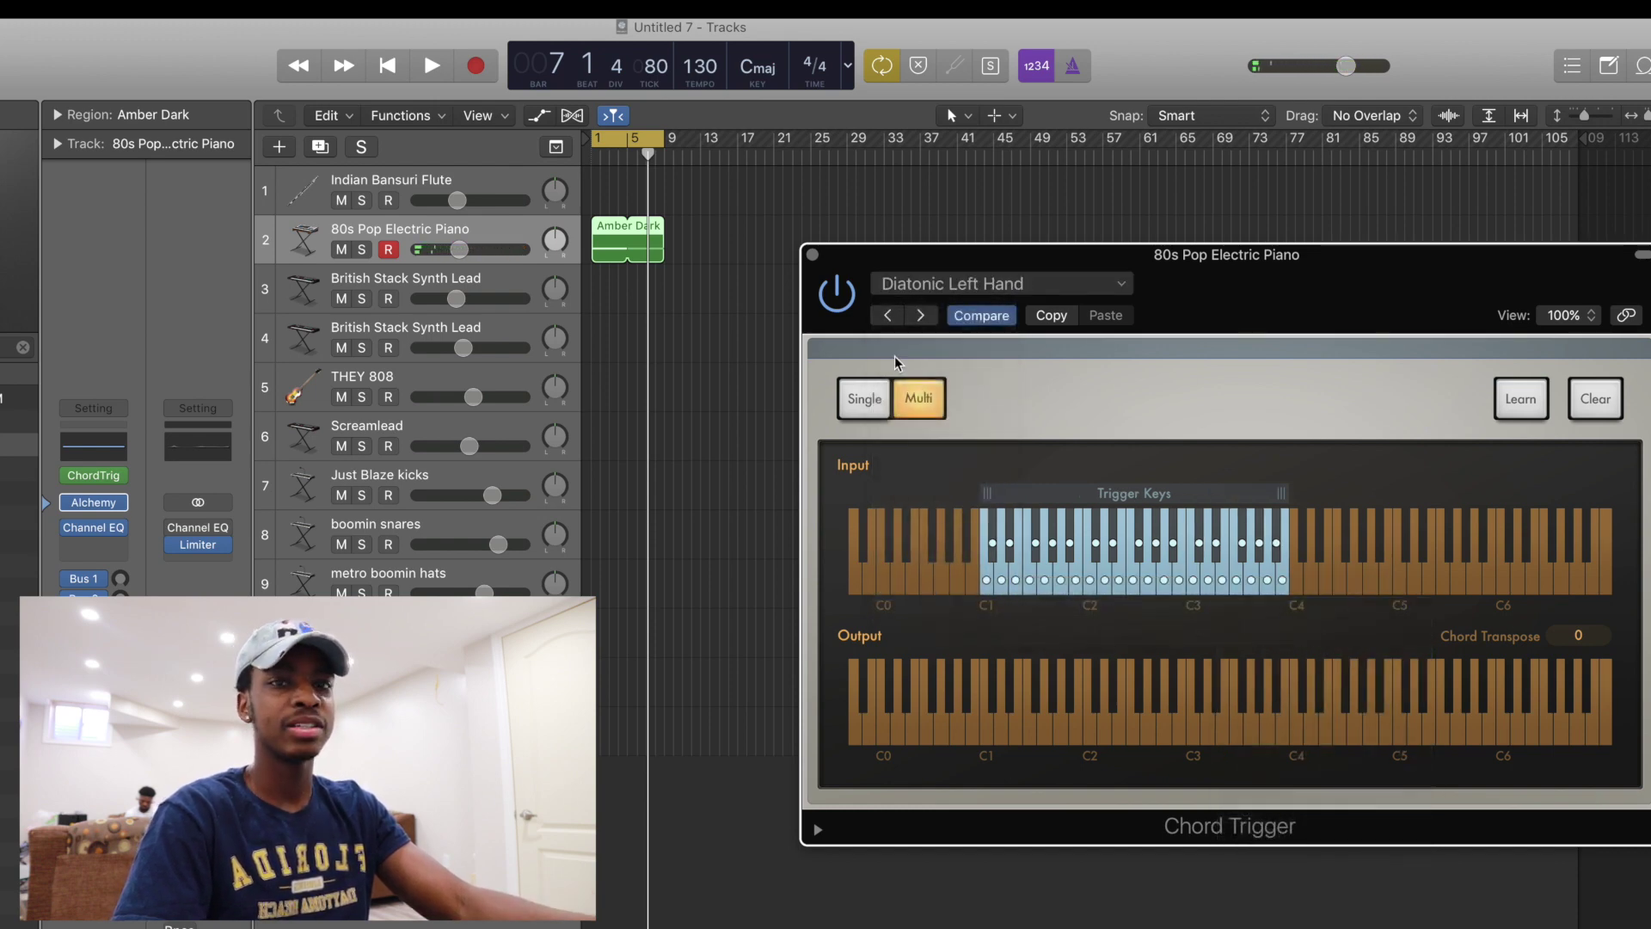
key(space)
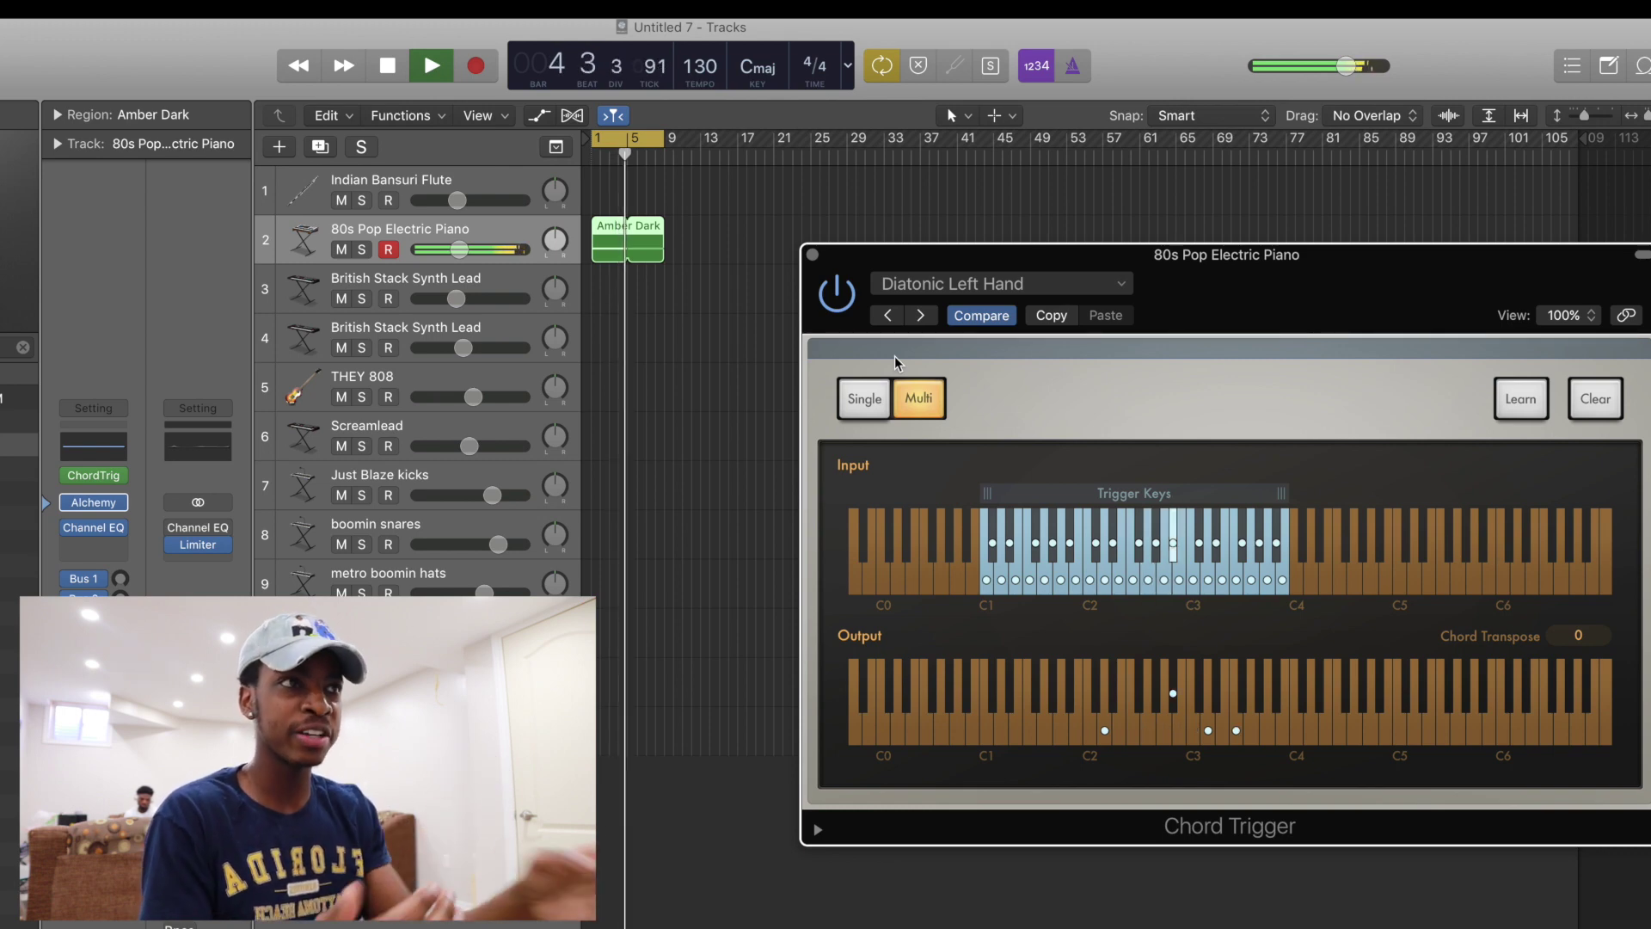
key(space)
- Audition the Songwriter Left Hand and Pop Left Hand presets on the region
click(1027, 281)
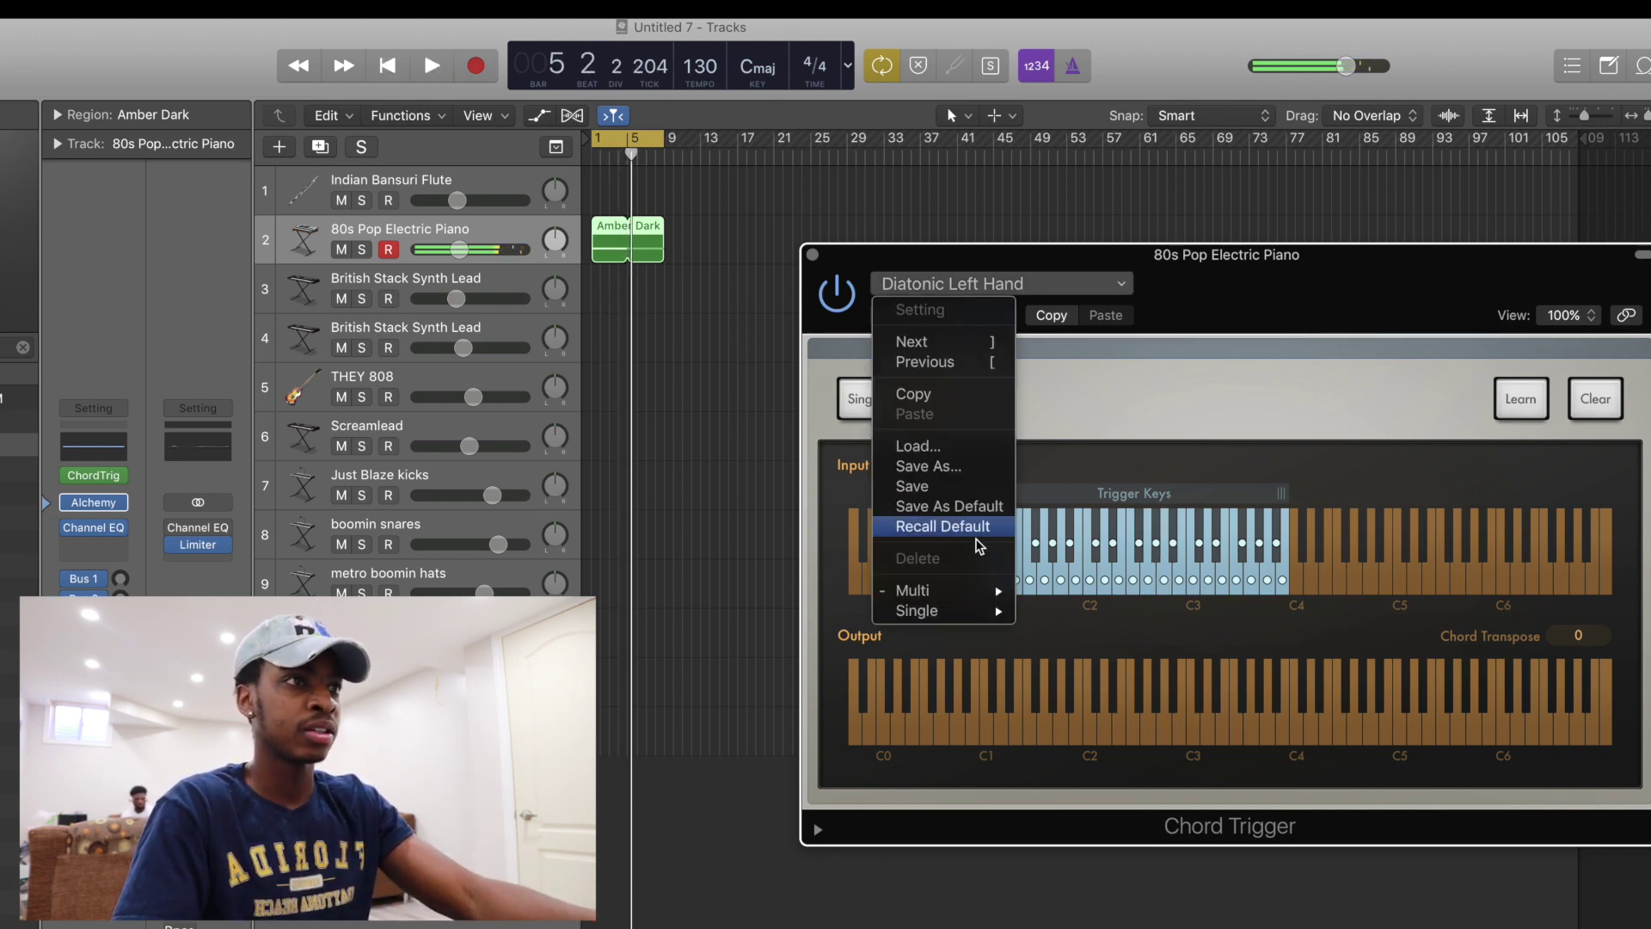
mouse_move(975, 593)
mouse_move(1068, 610)
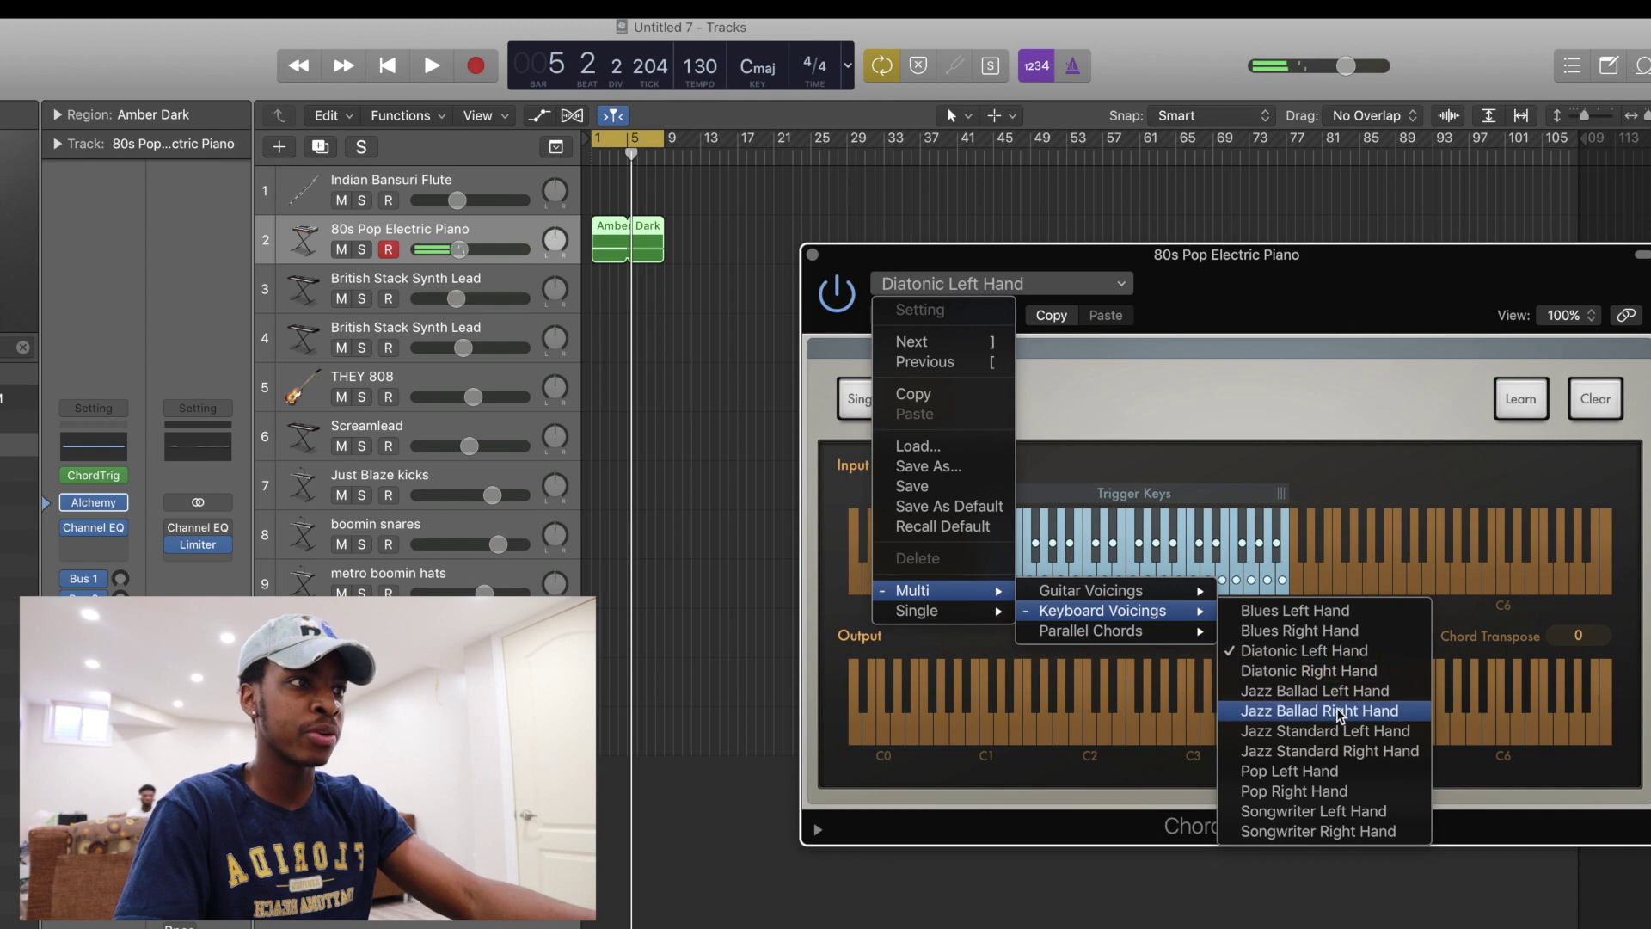
click(1316, 811)
key(space)
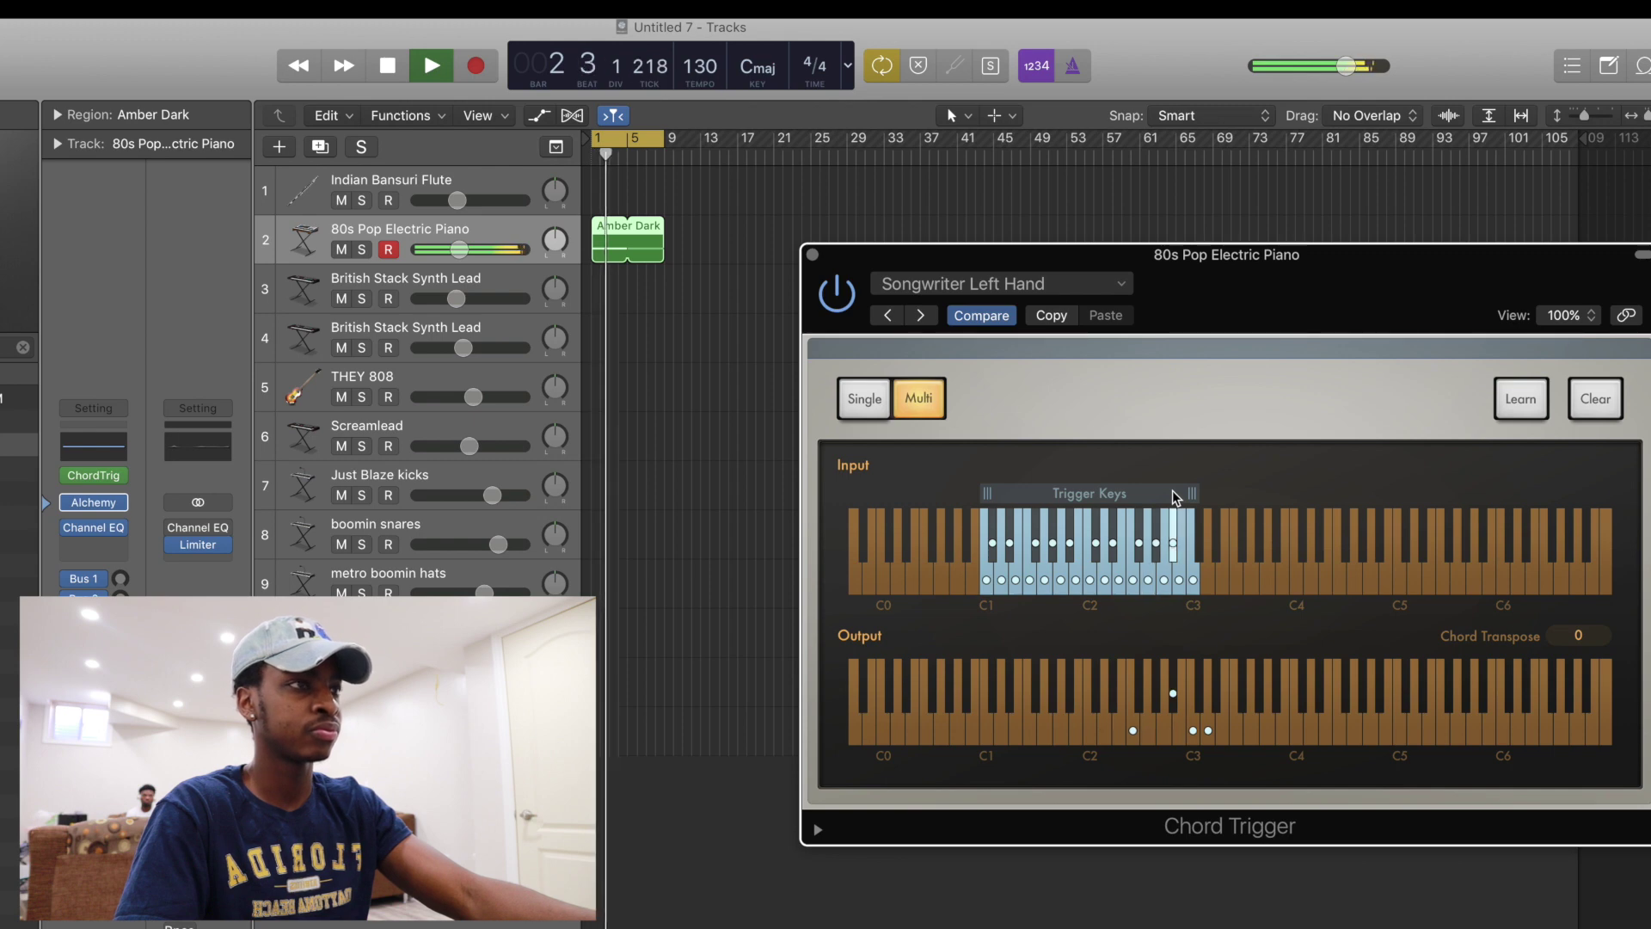
click(889, 316)
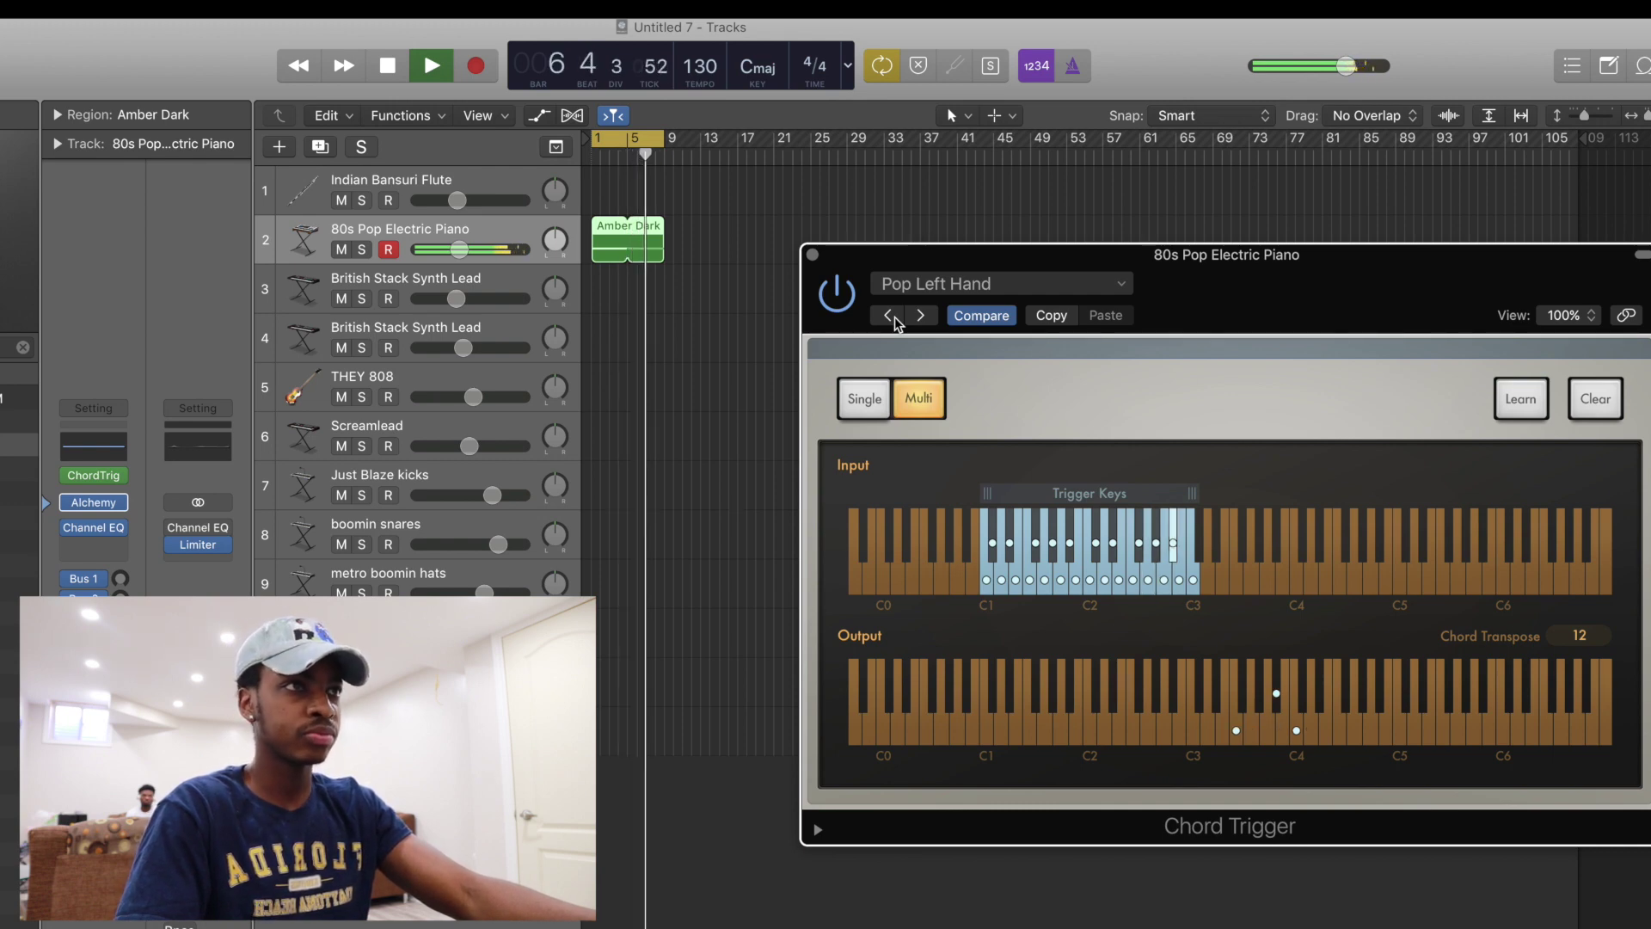
key(space)
- Audition the Octave preset on the looped region
click(923, 287)
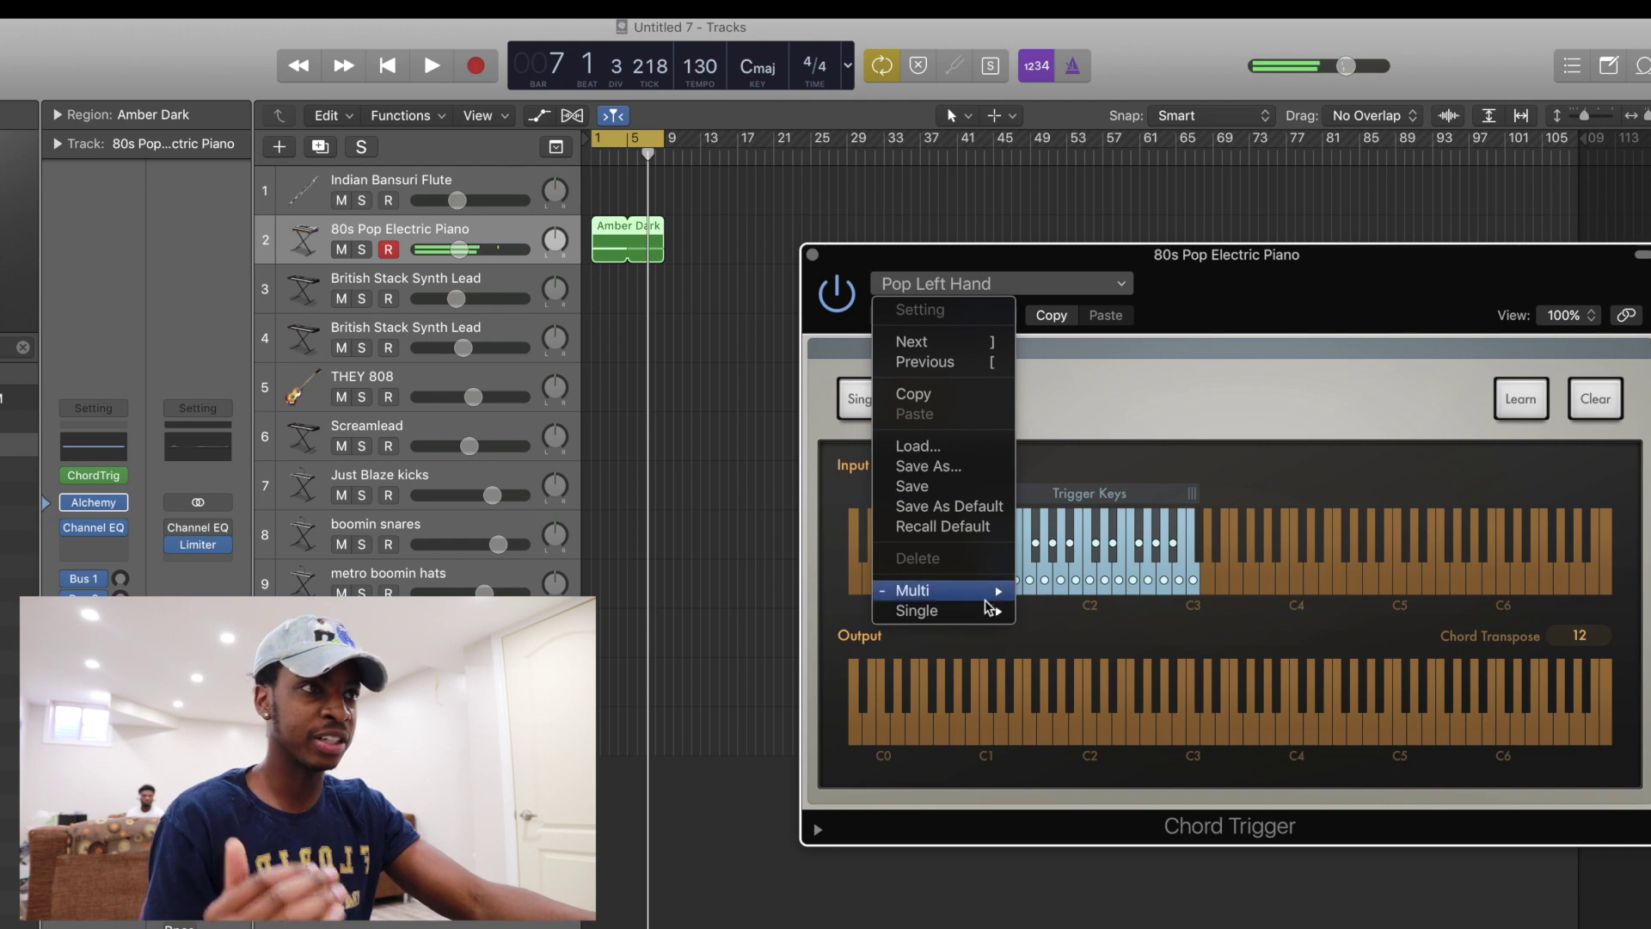
mouse_move(911, 610)
mouse_move(1058, 627)
click(1281, 787)
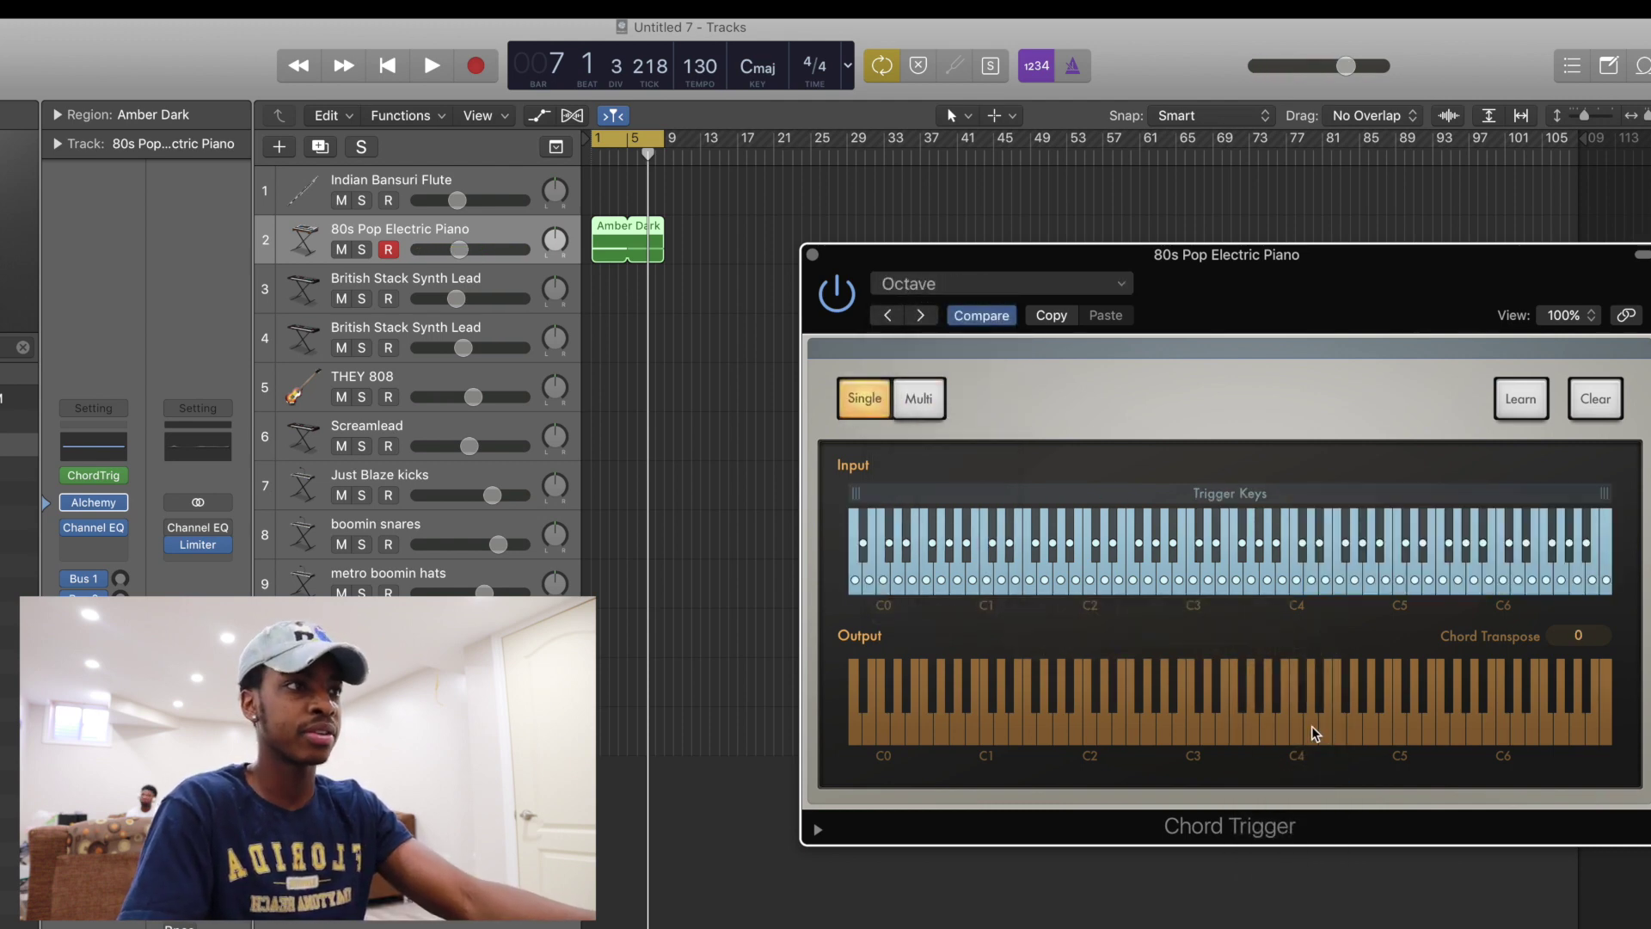
key(space)
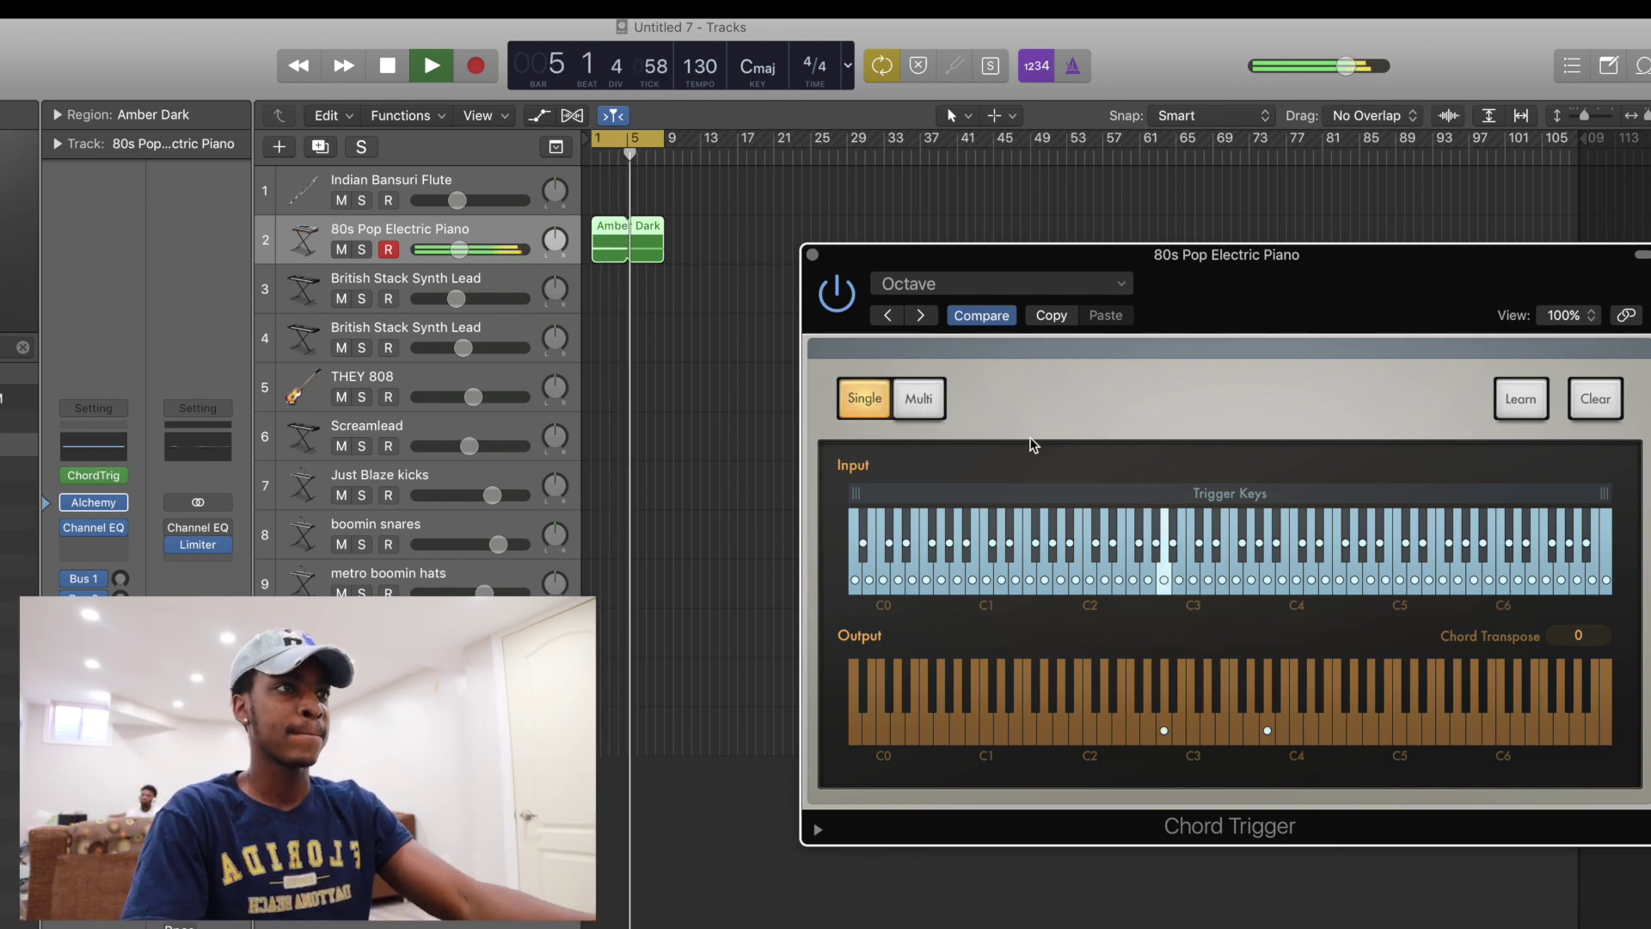
key(space)
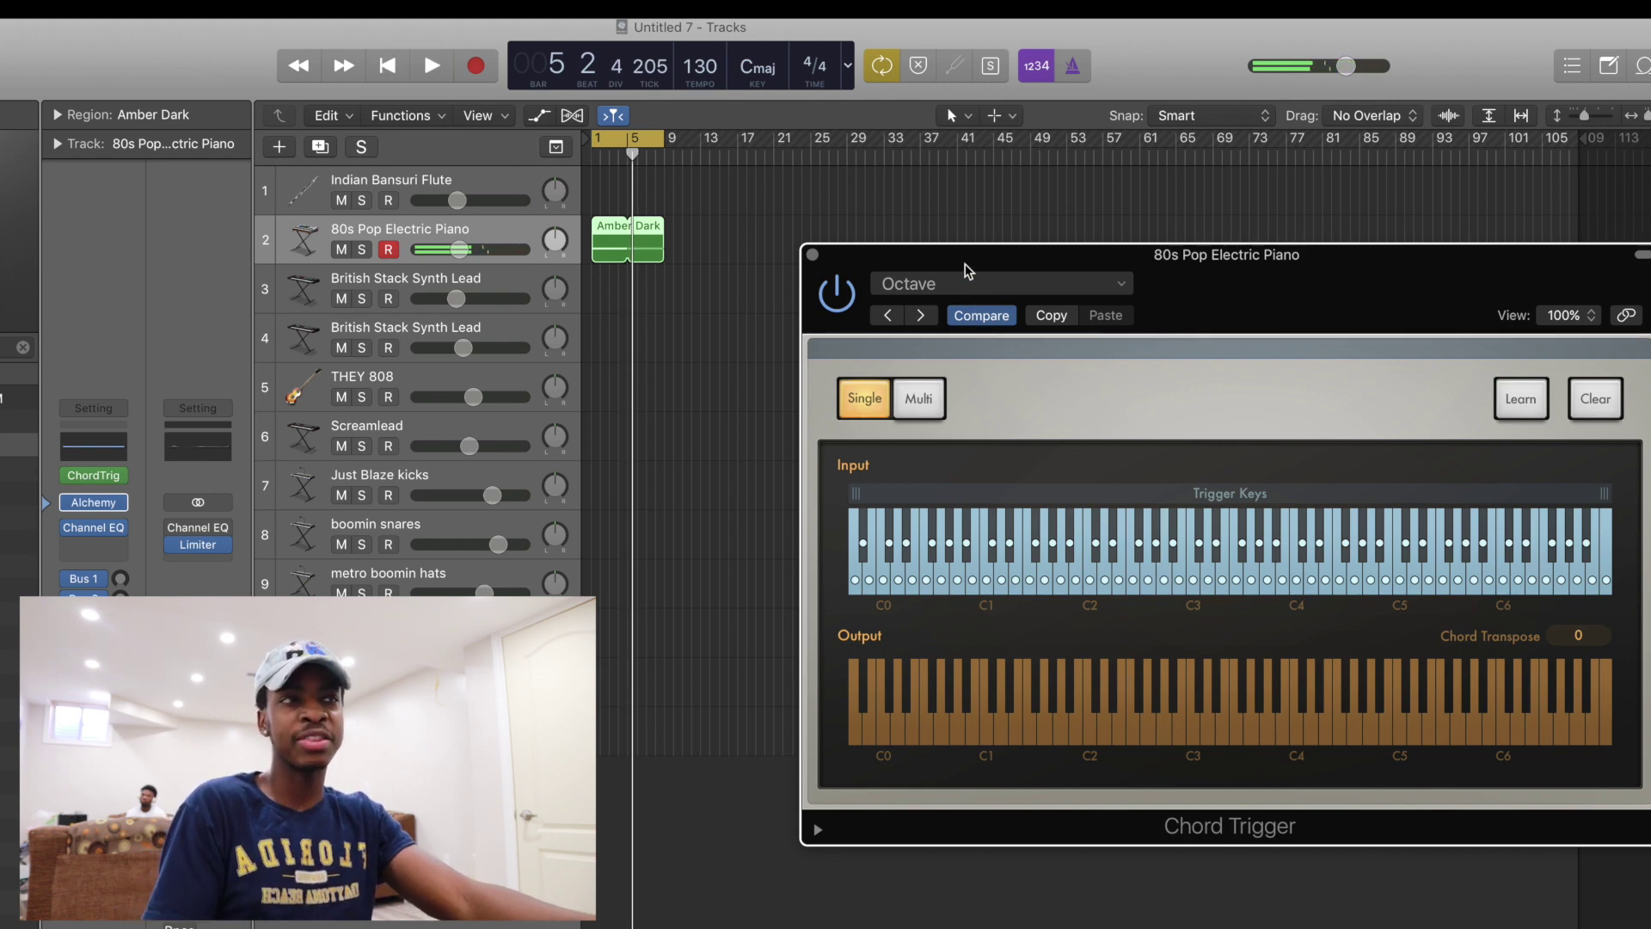
click(970, 282)
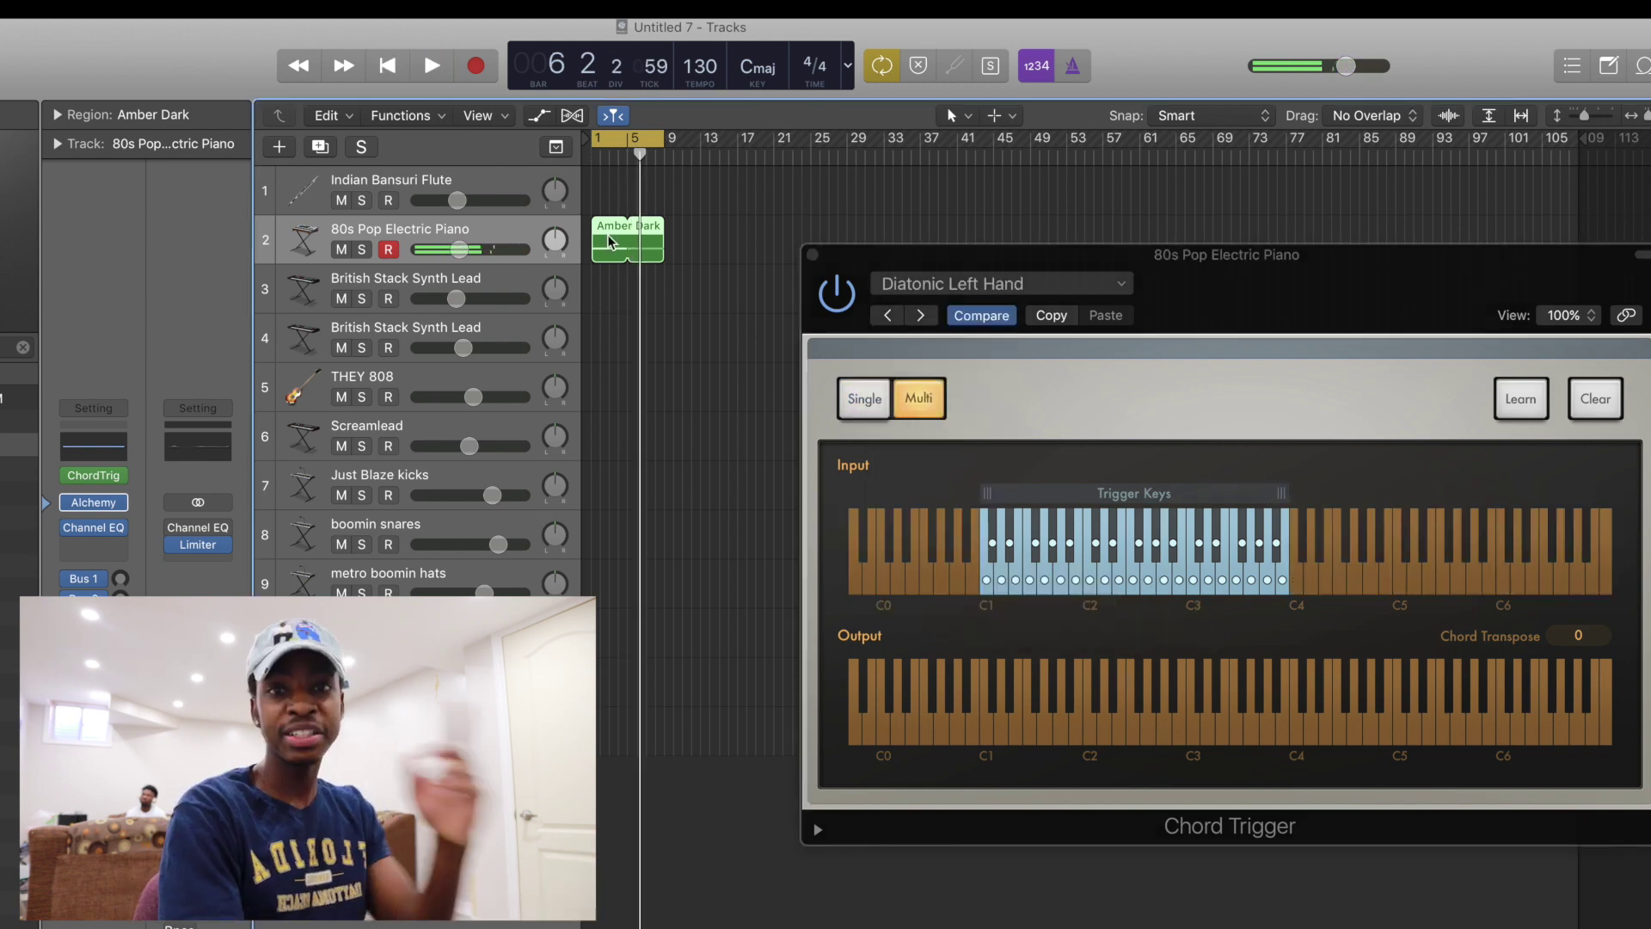
- Step through the keyboard voicing presets to Songwriter Left Hand and play it back
key(Delete)
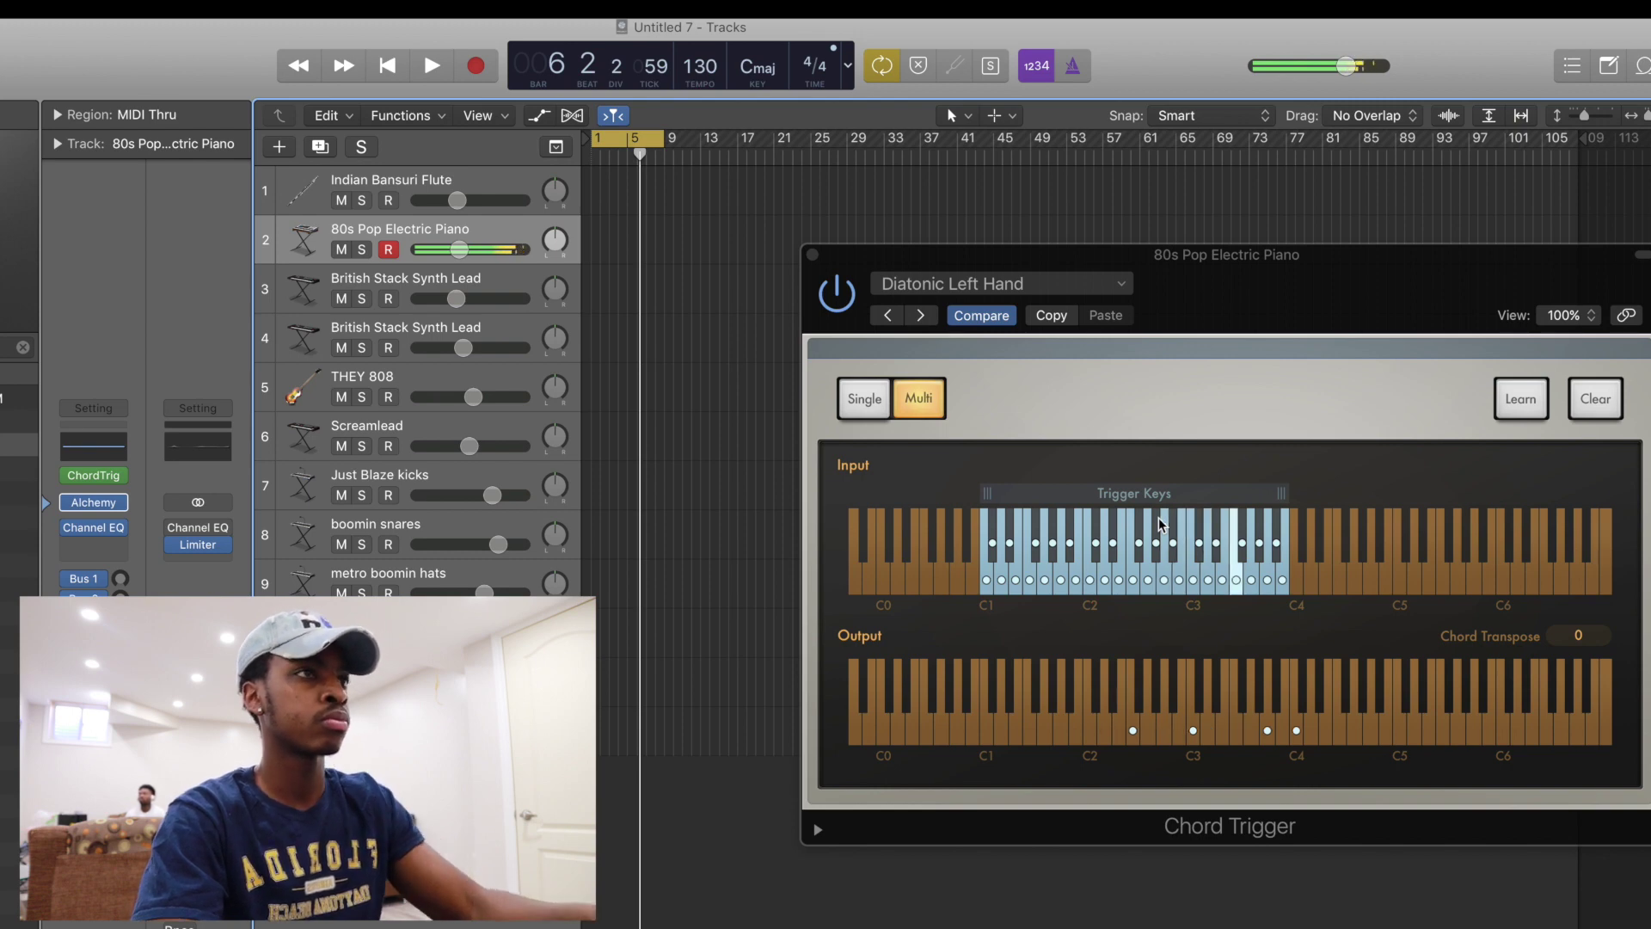
click(921, 315)
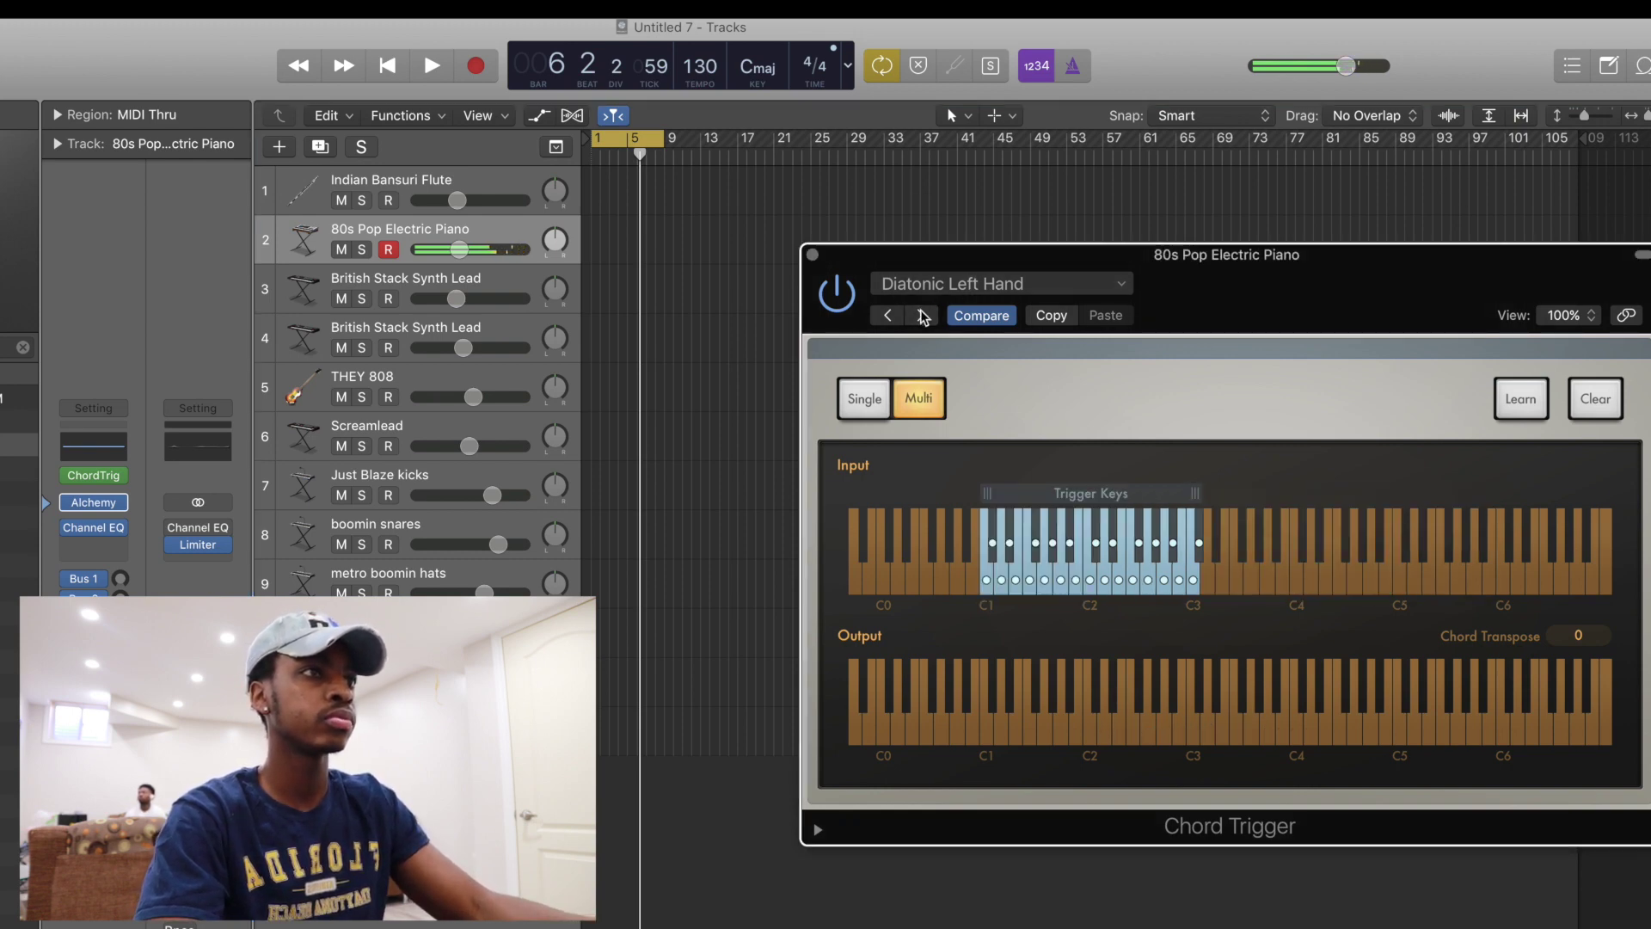
click(921, 316)
click(921, 316)
click(921, 316)
click(922, 316)
click(923, 318)
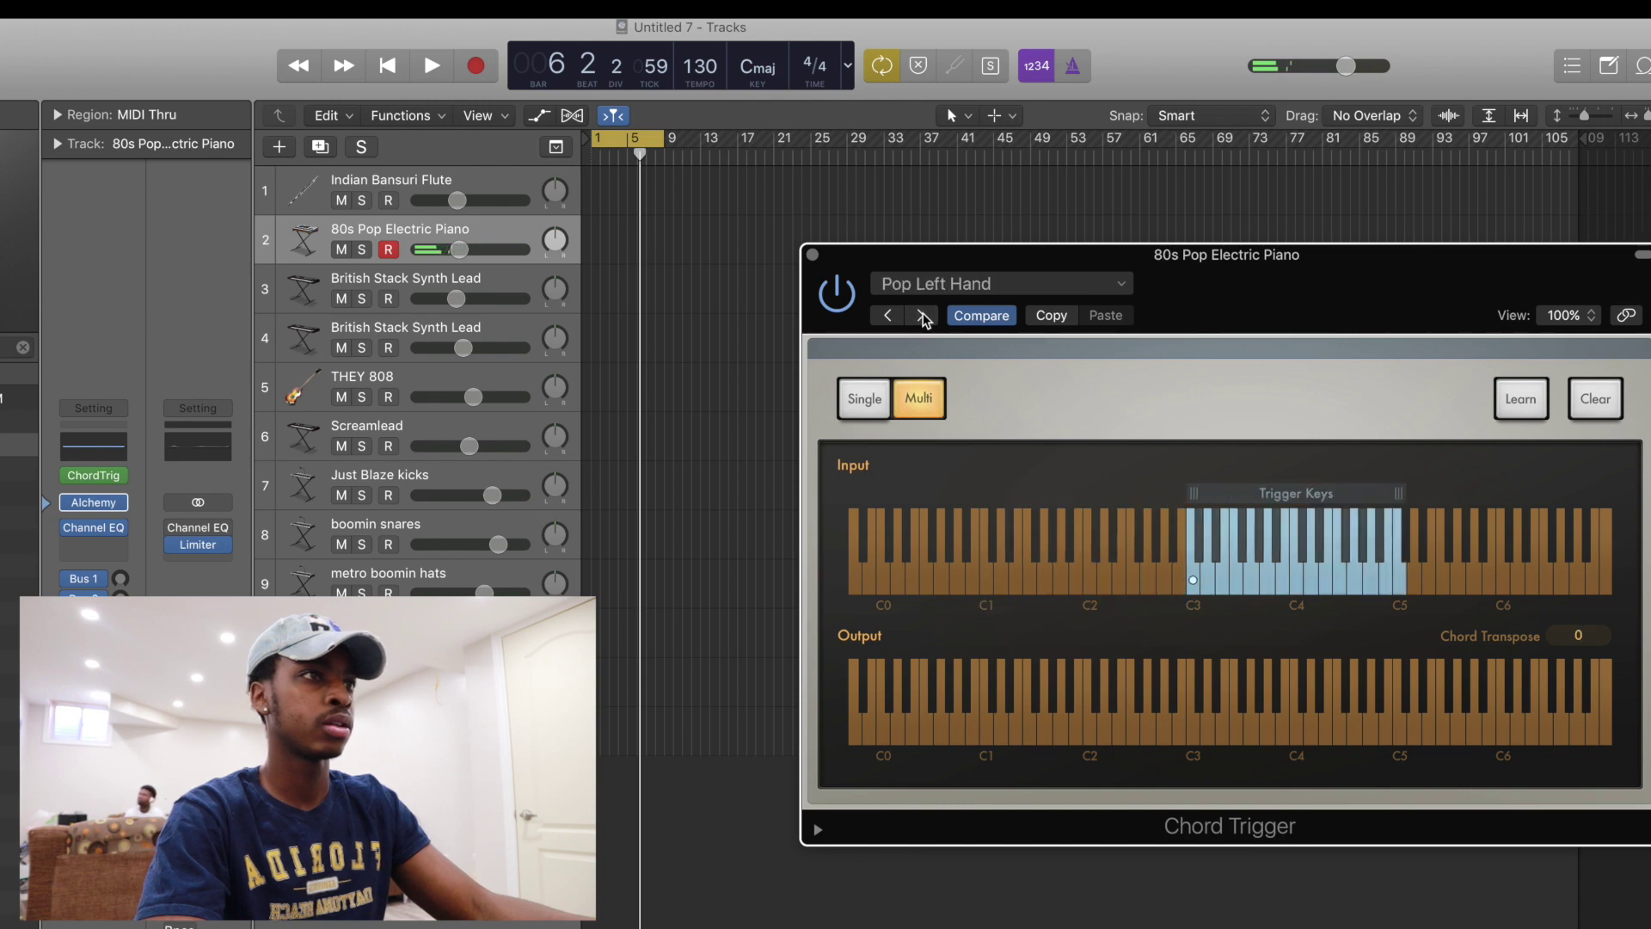
click(923, 318)
click(923, 318)
click(920, 316)
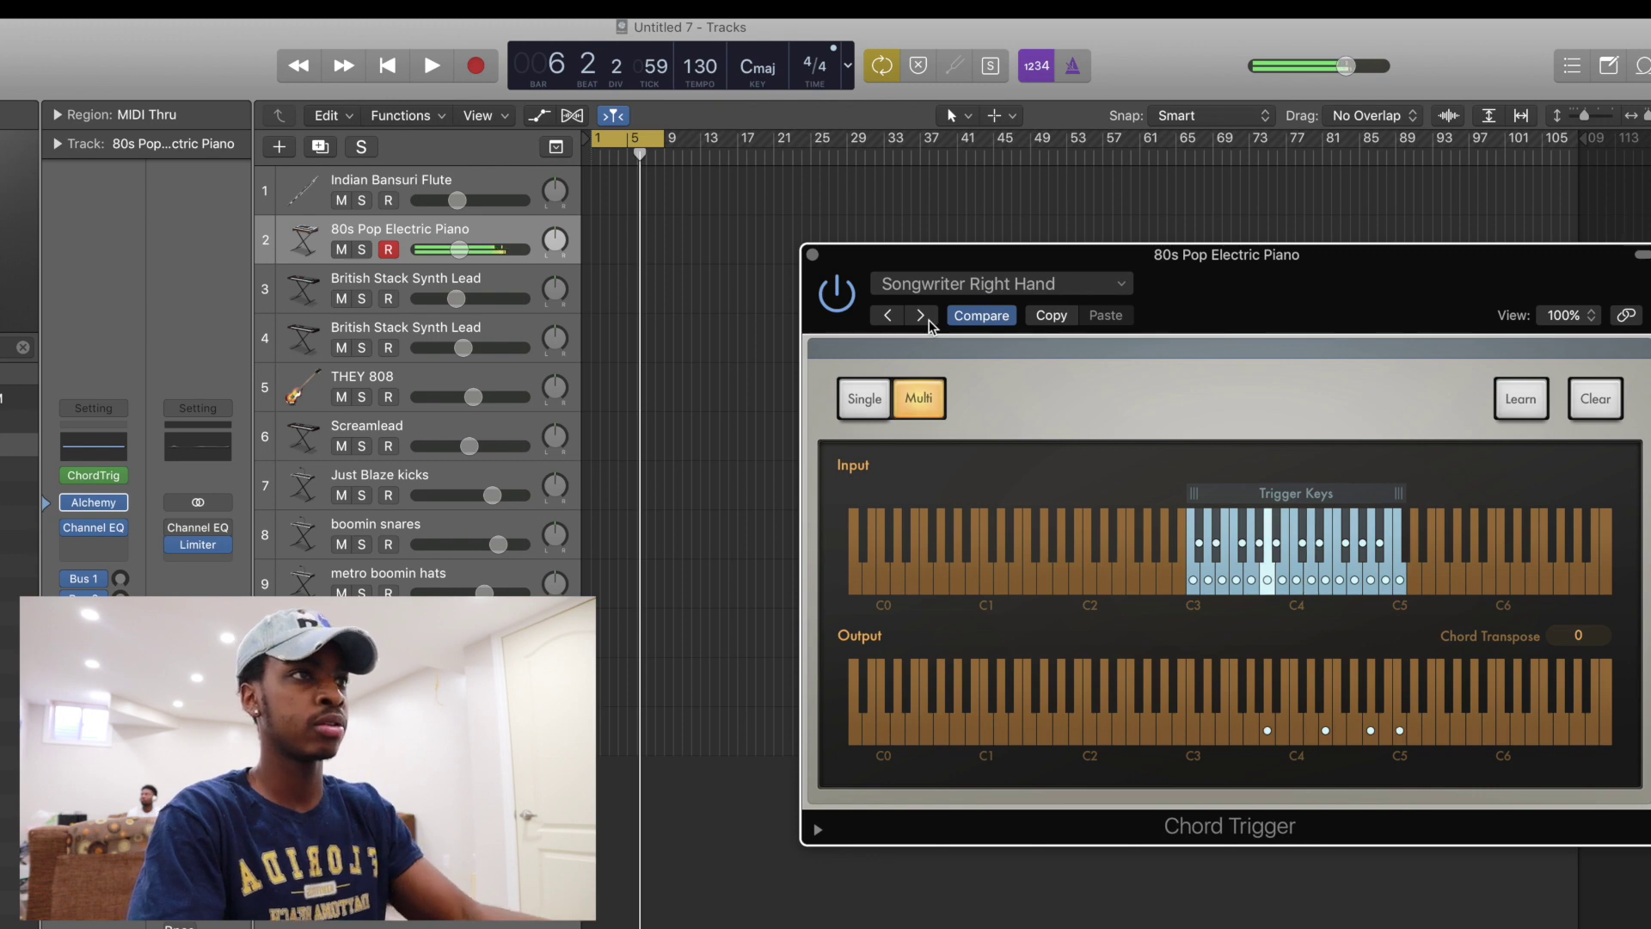
click(888, 315)
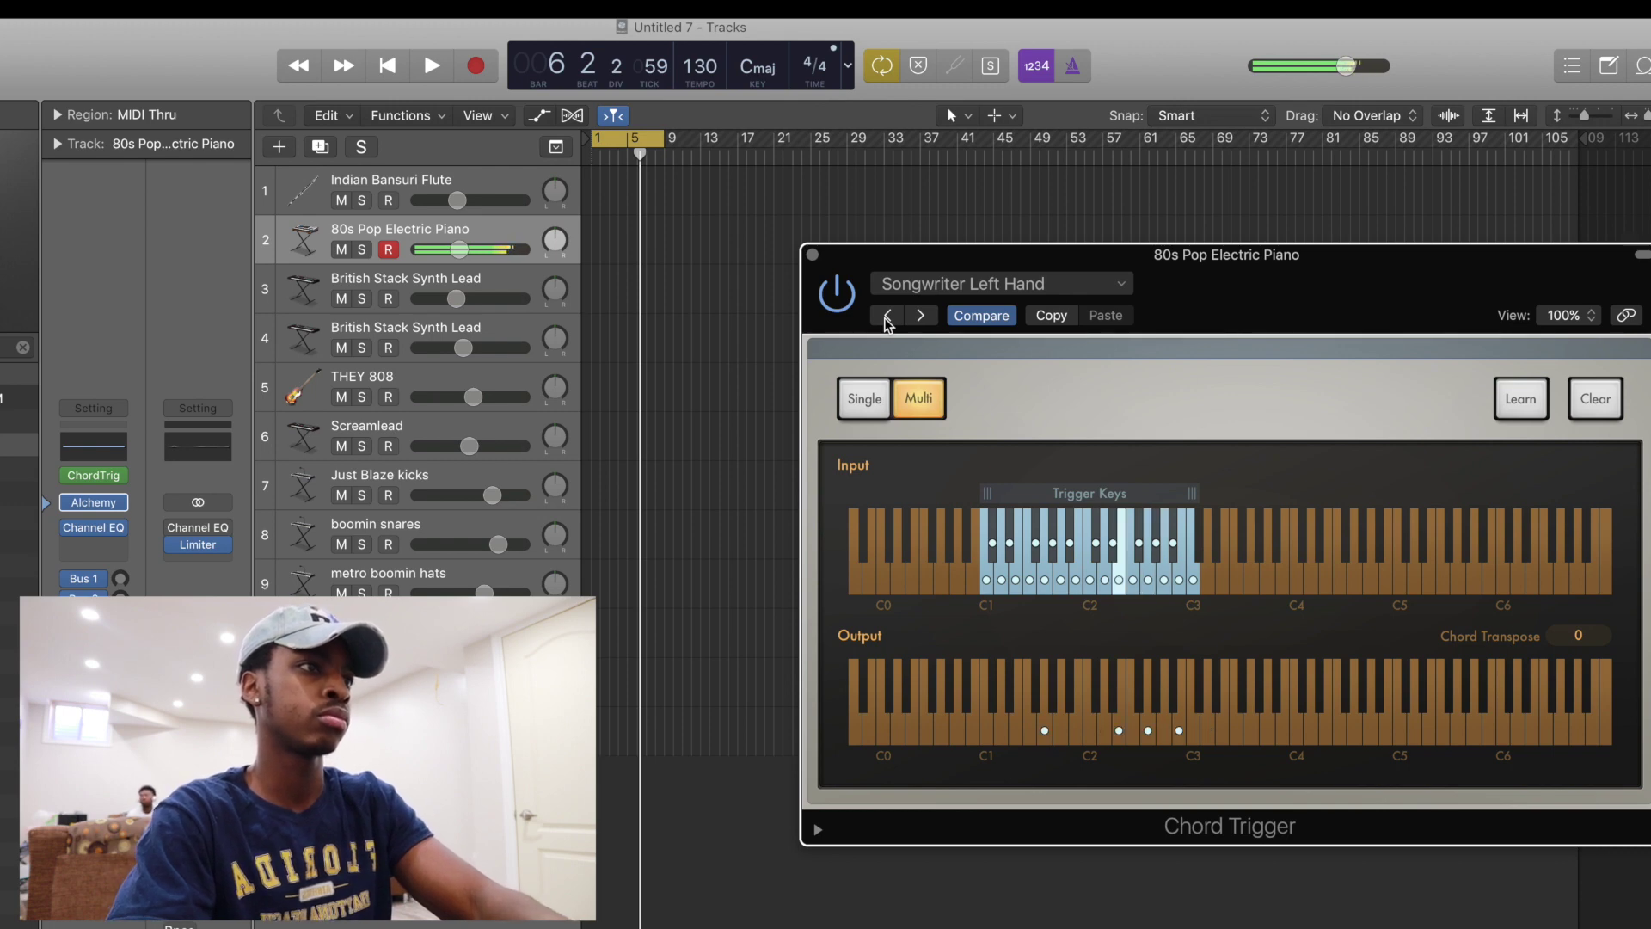
key(space)
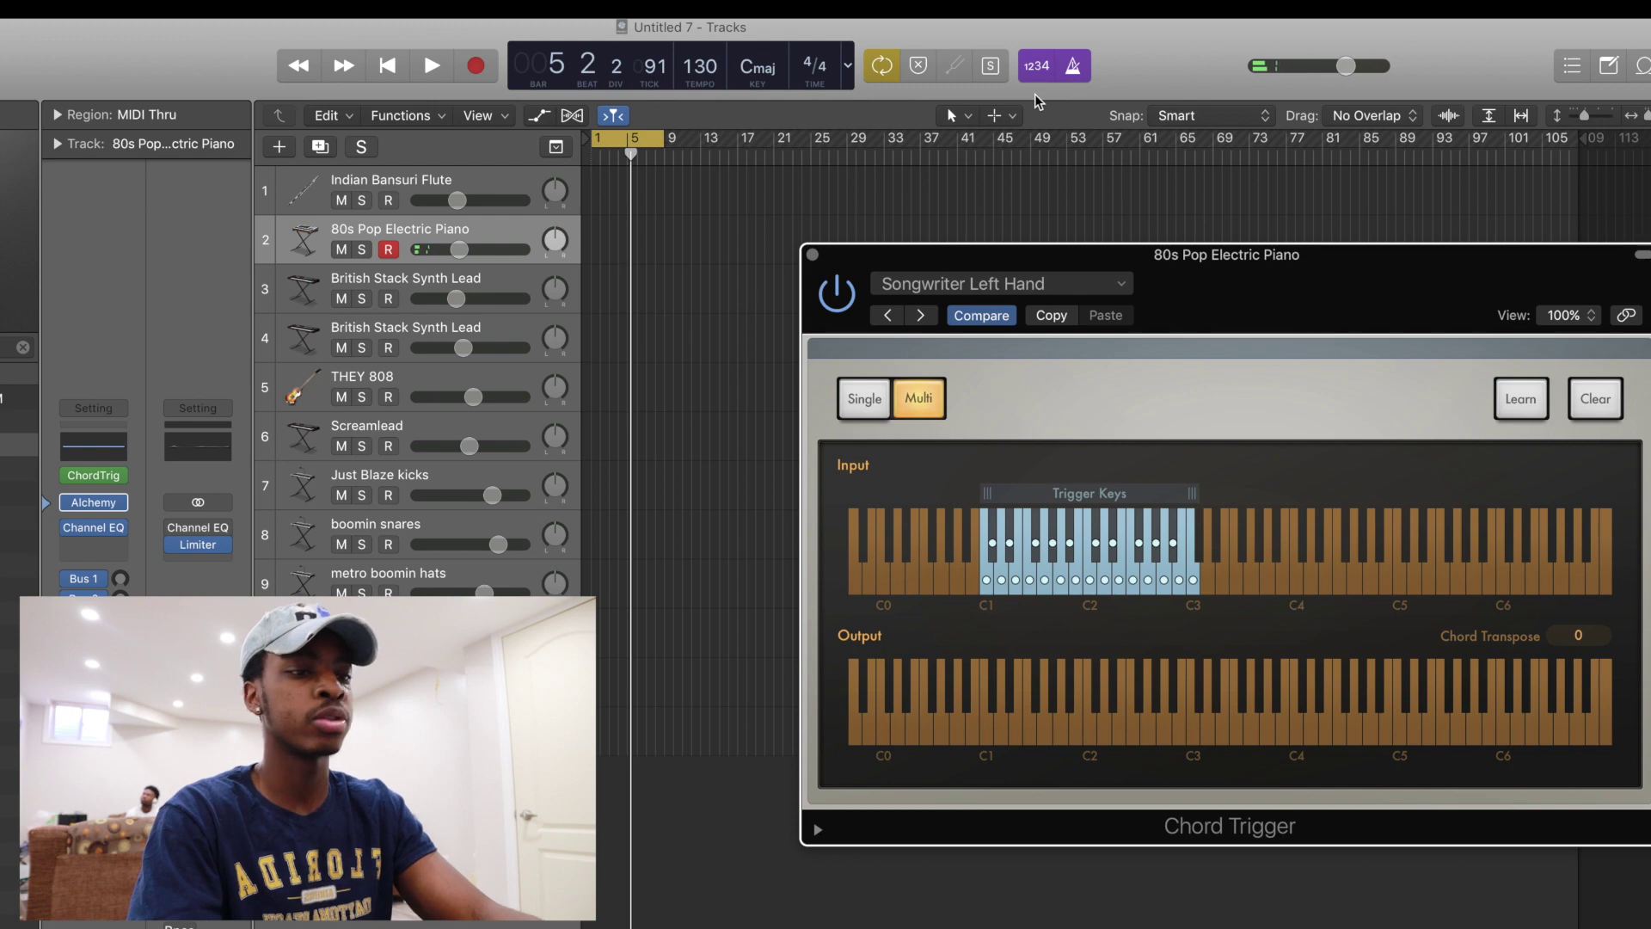
- Record a chord take on the 80s Pop Electric Piano, play it back, and select the new region
key(space)
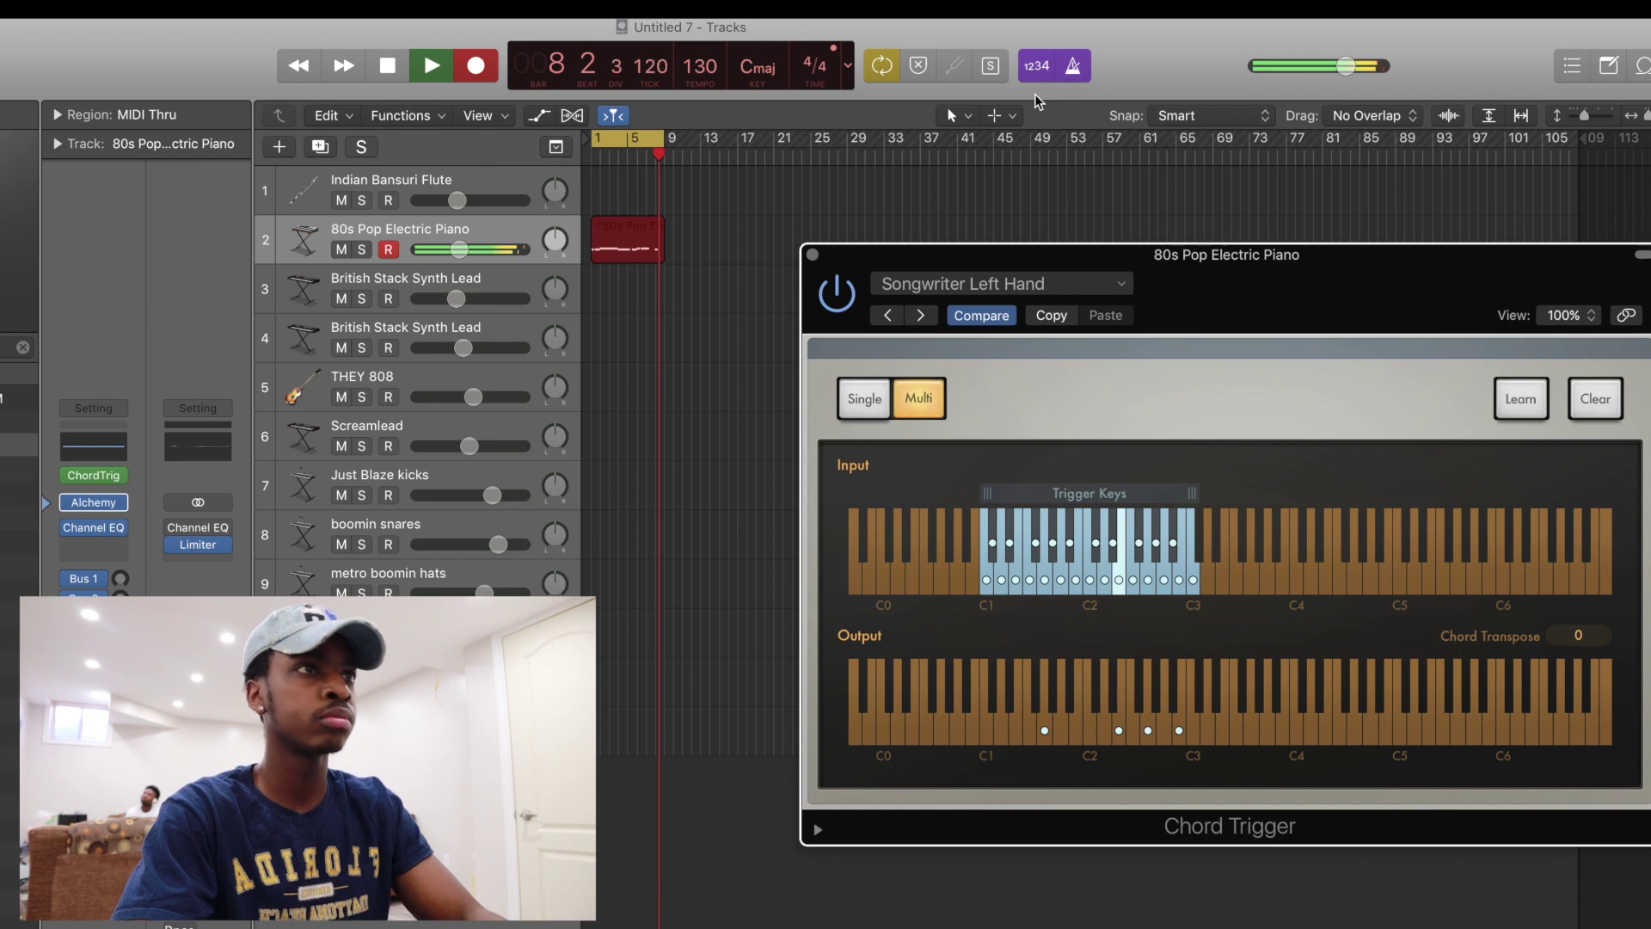
key(space)
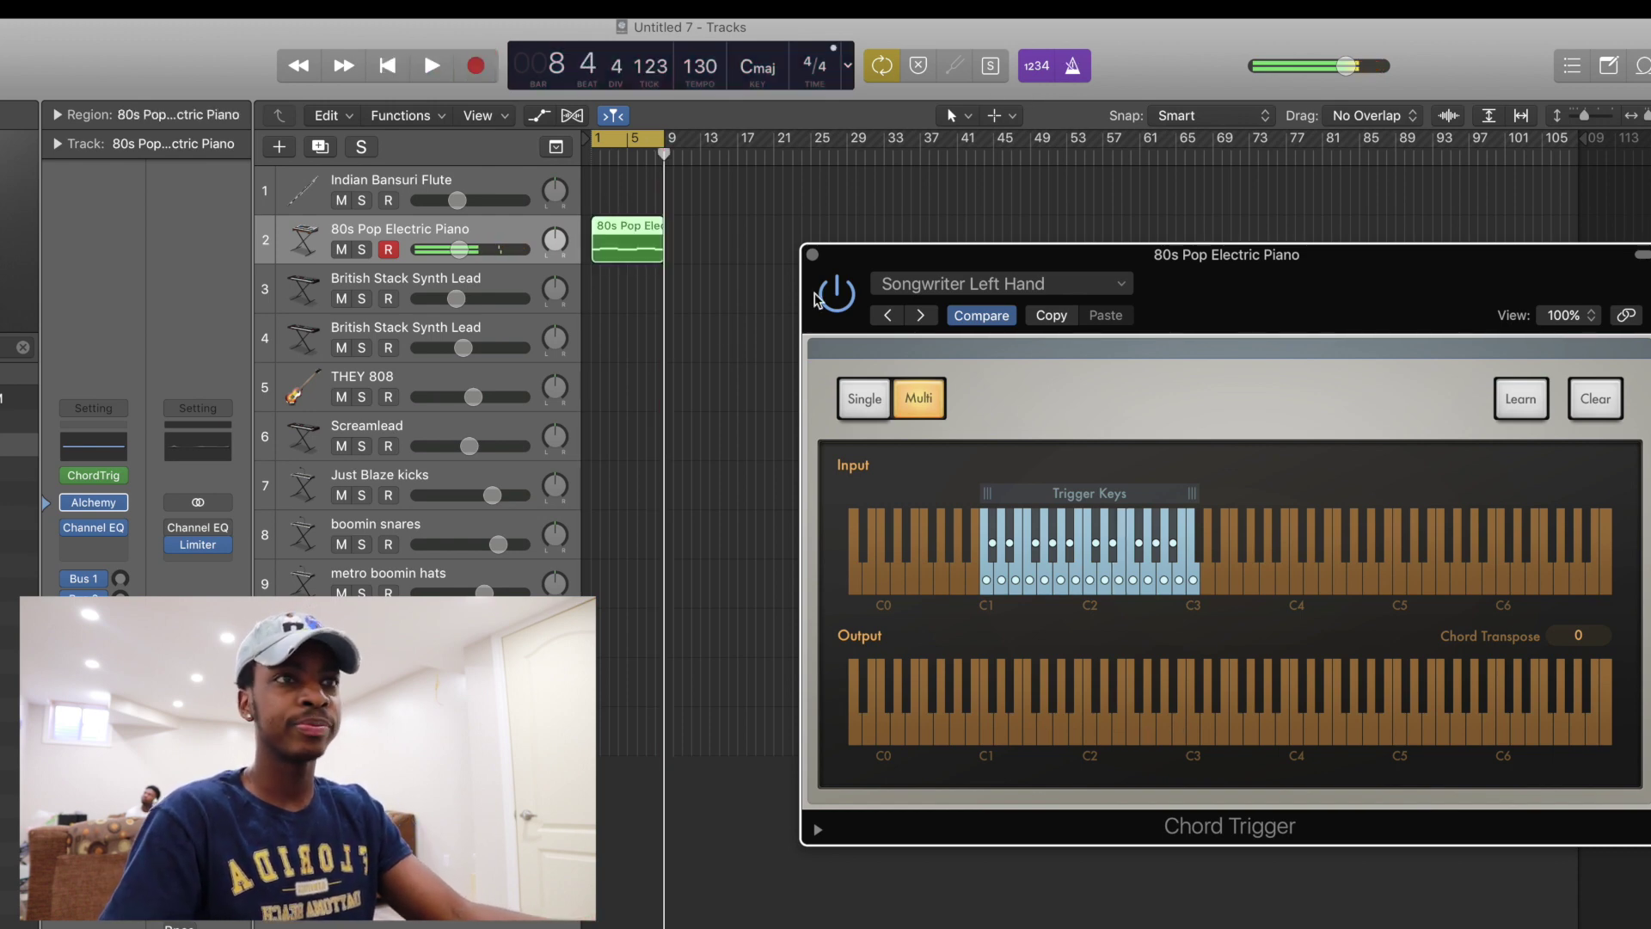
key(space)
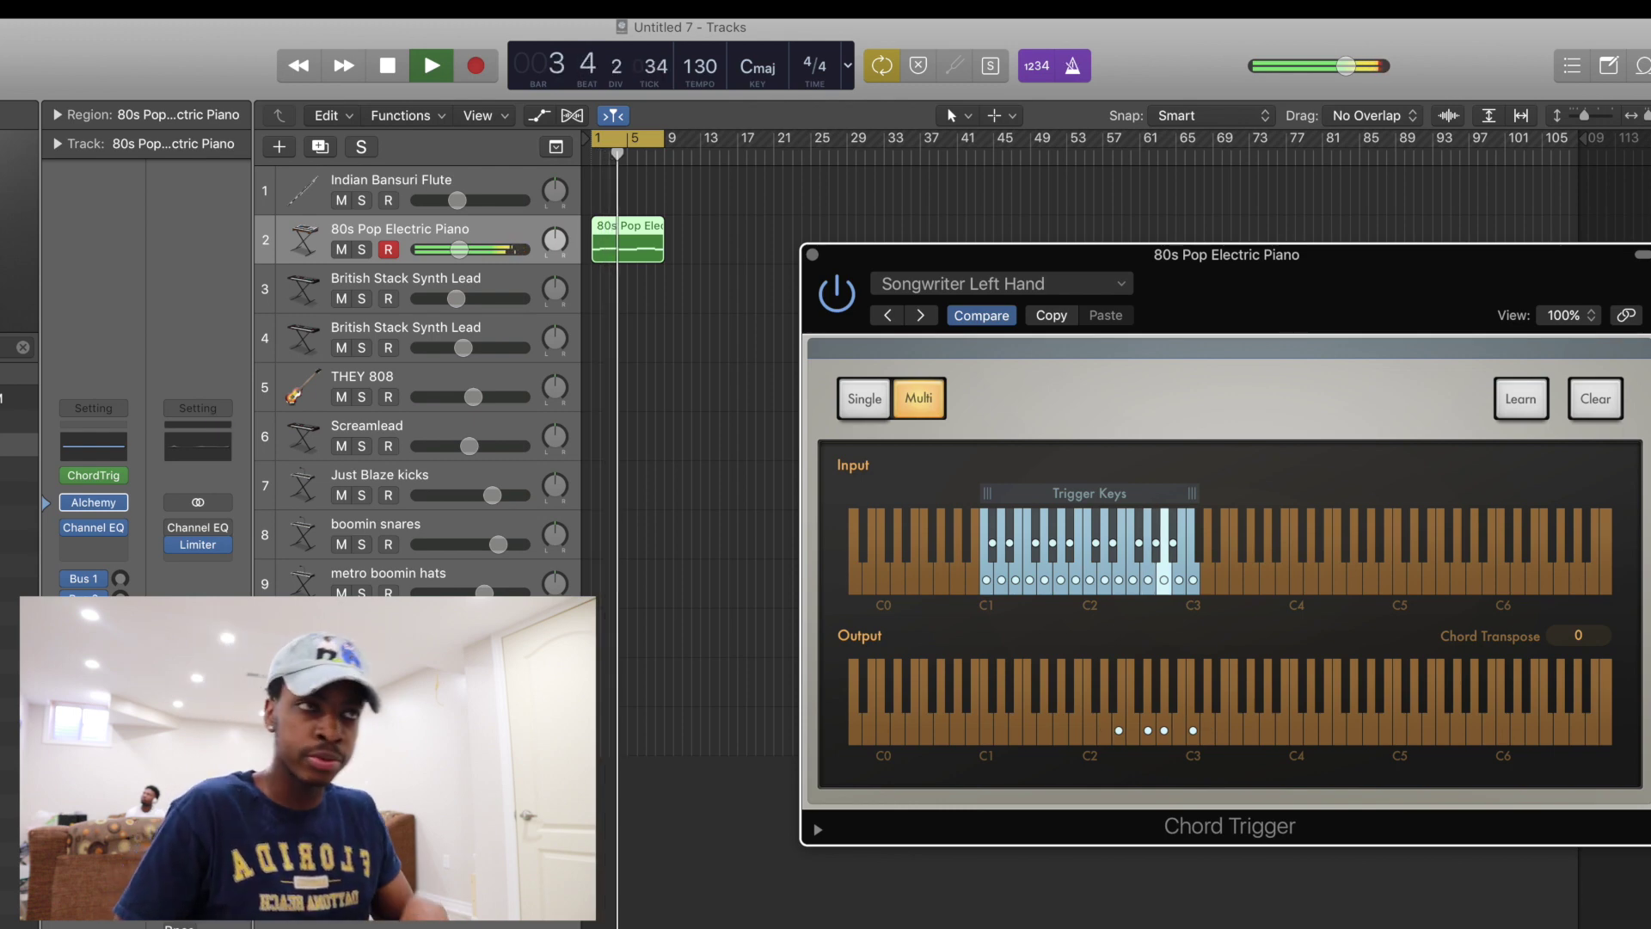
click(556, 253)
key(space)
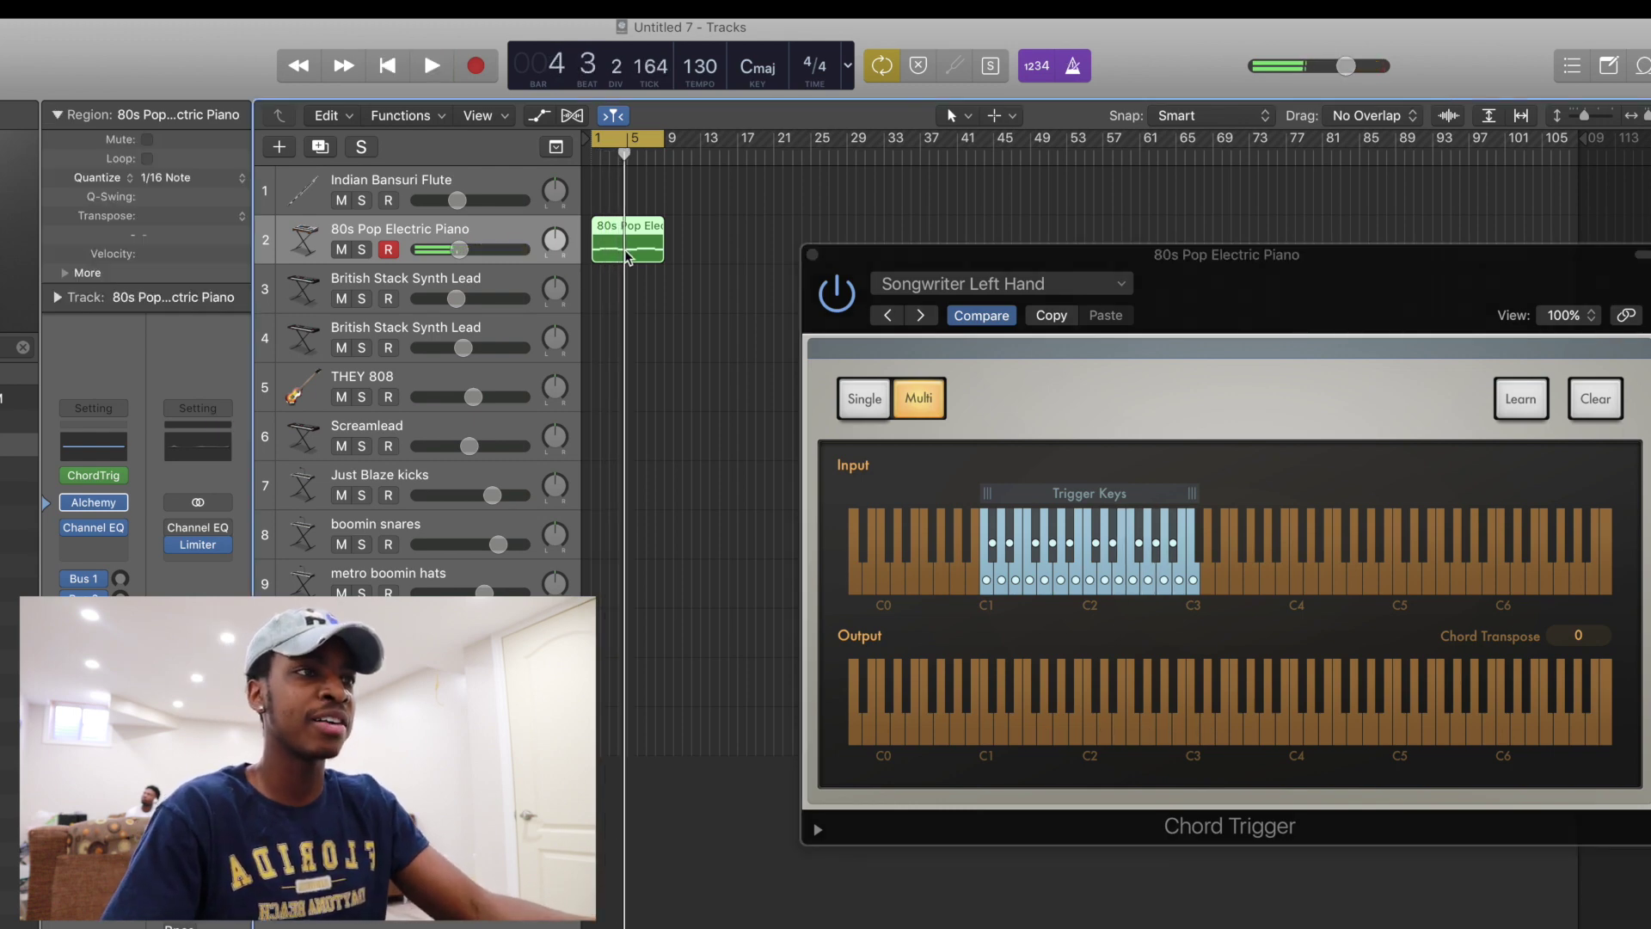
drag(860, 255, 818, 61)
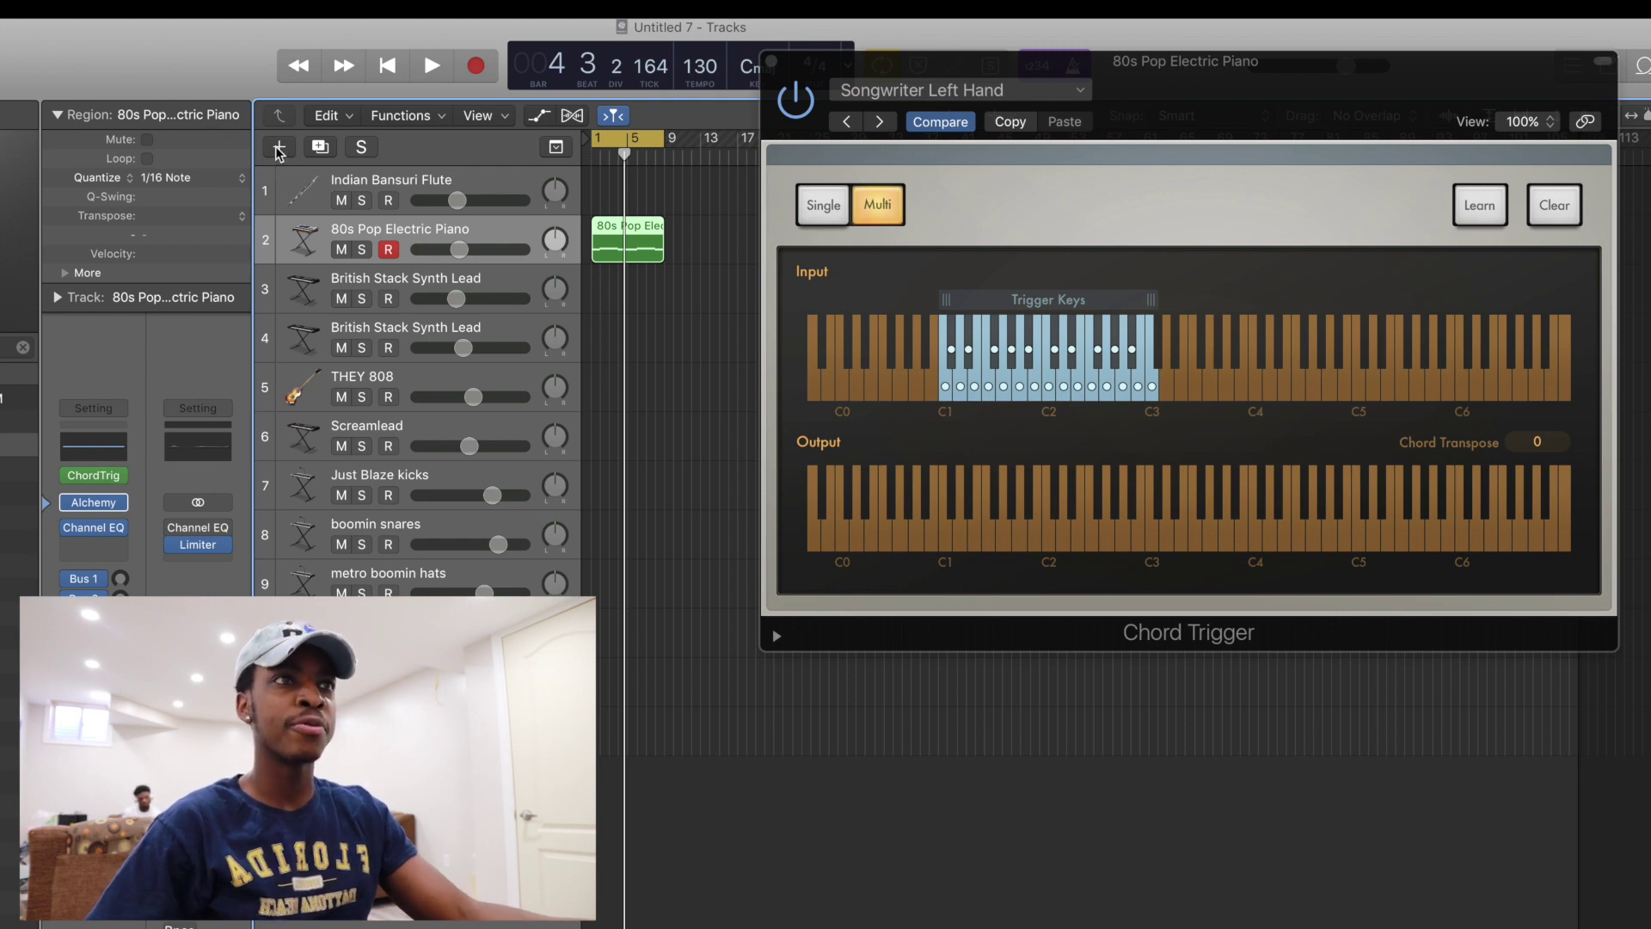
- Add a Software Instrument track below 80s Pop Electric Piano and reopen the piano's Chord Trigger window
click(277, 149)
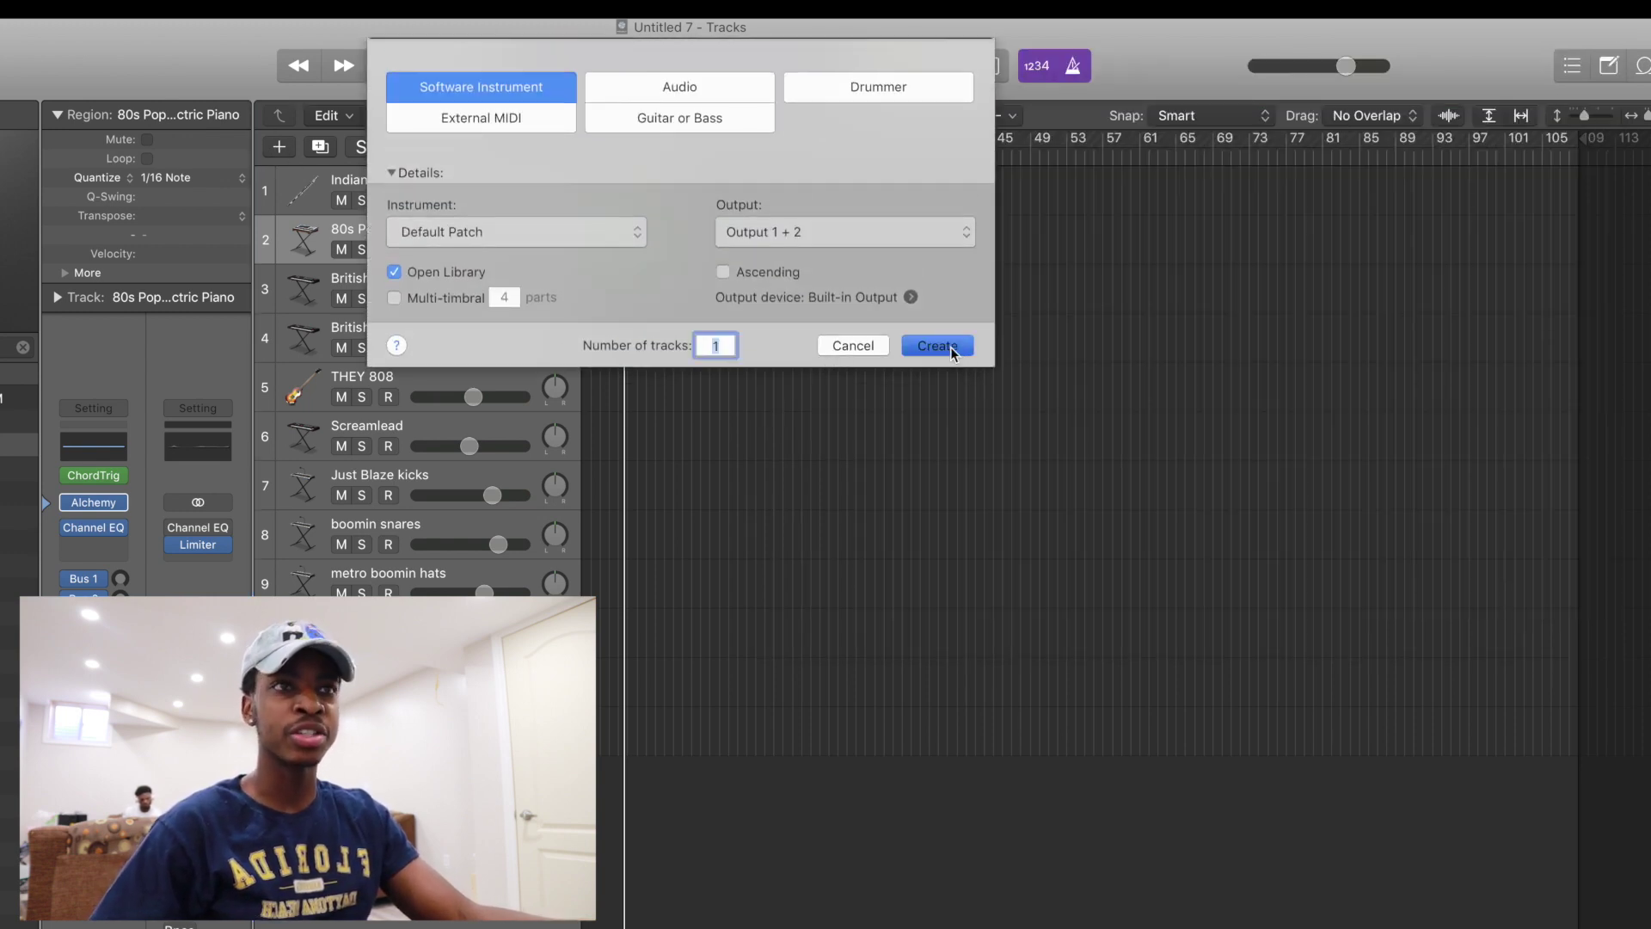
click(937, 345)
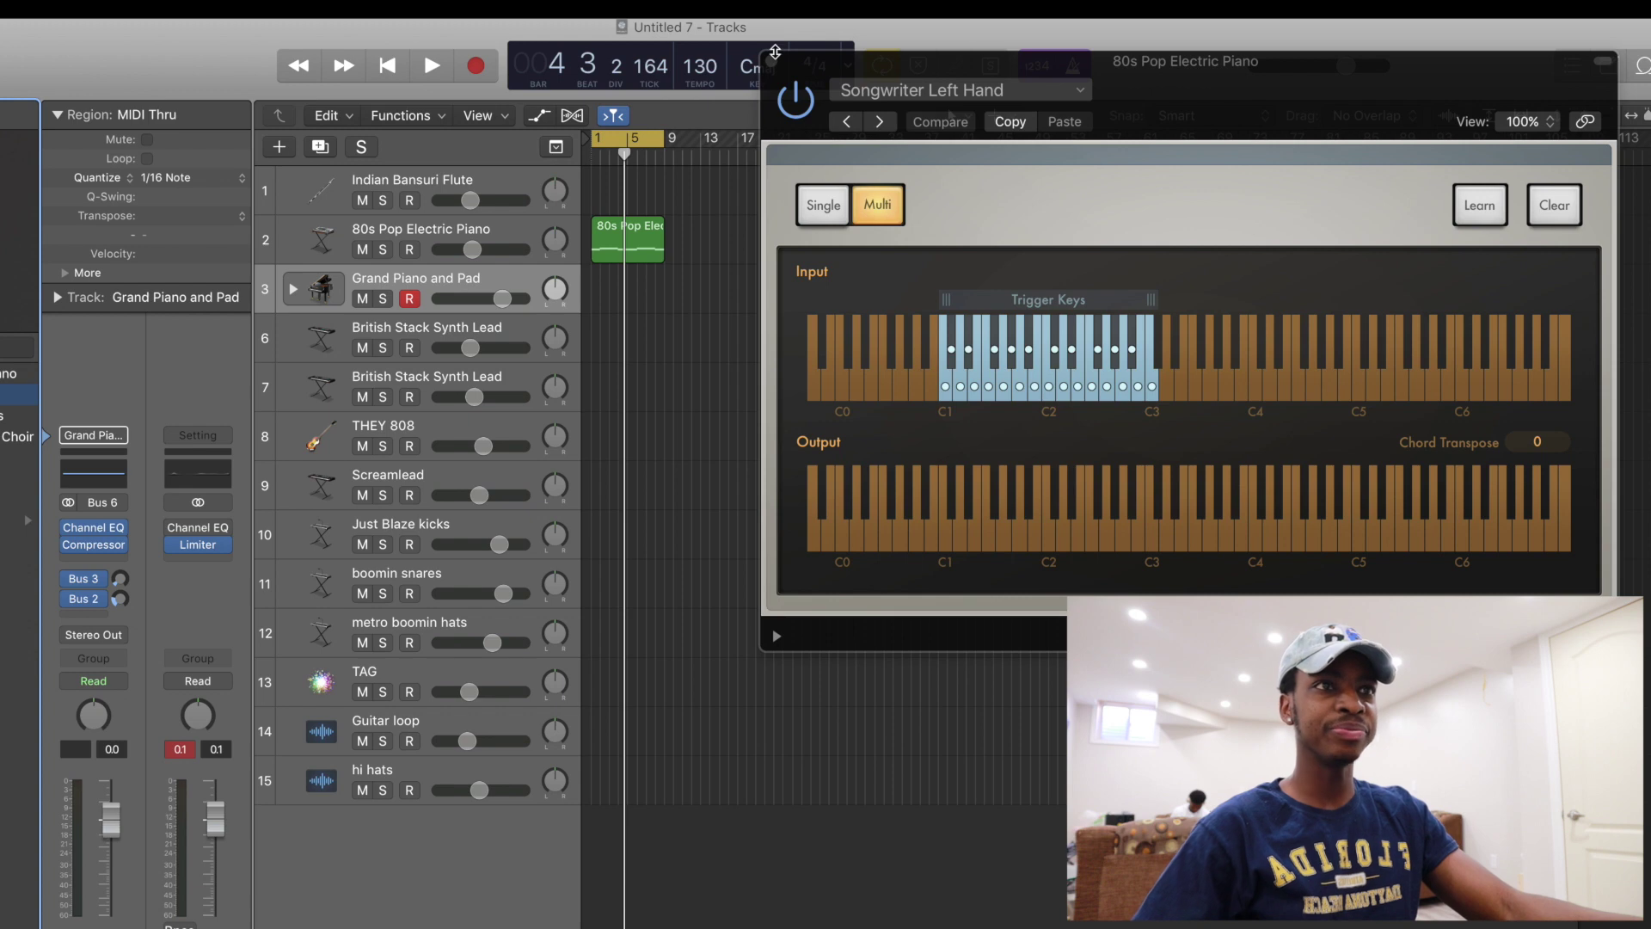
click(773, 60)
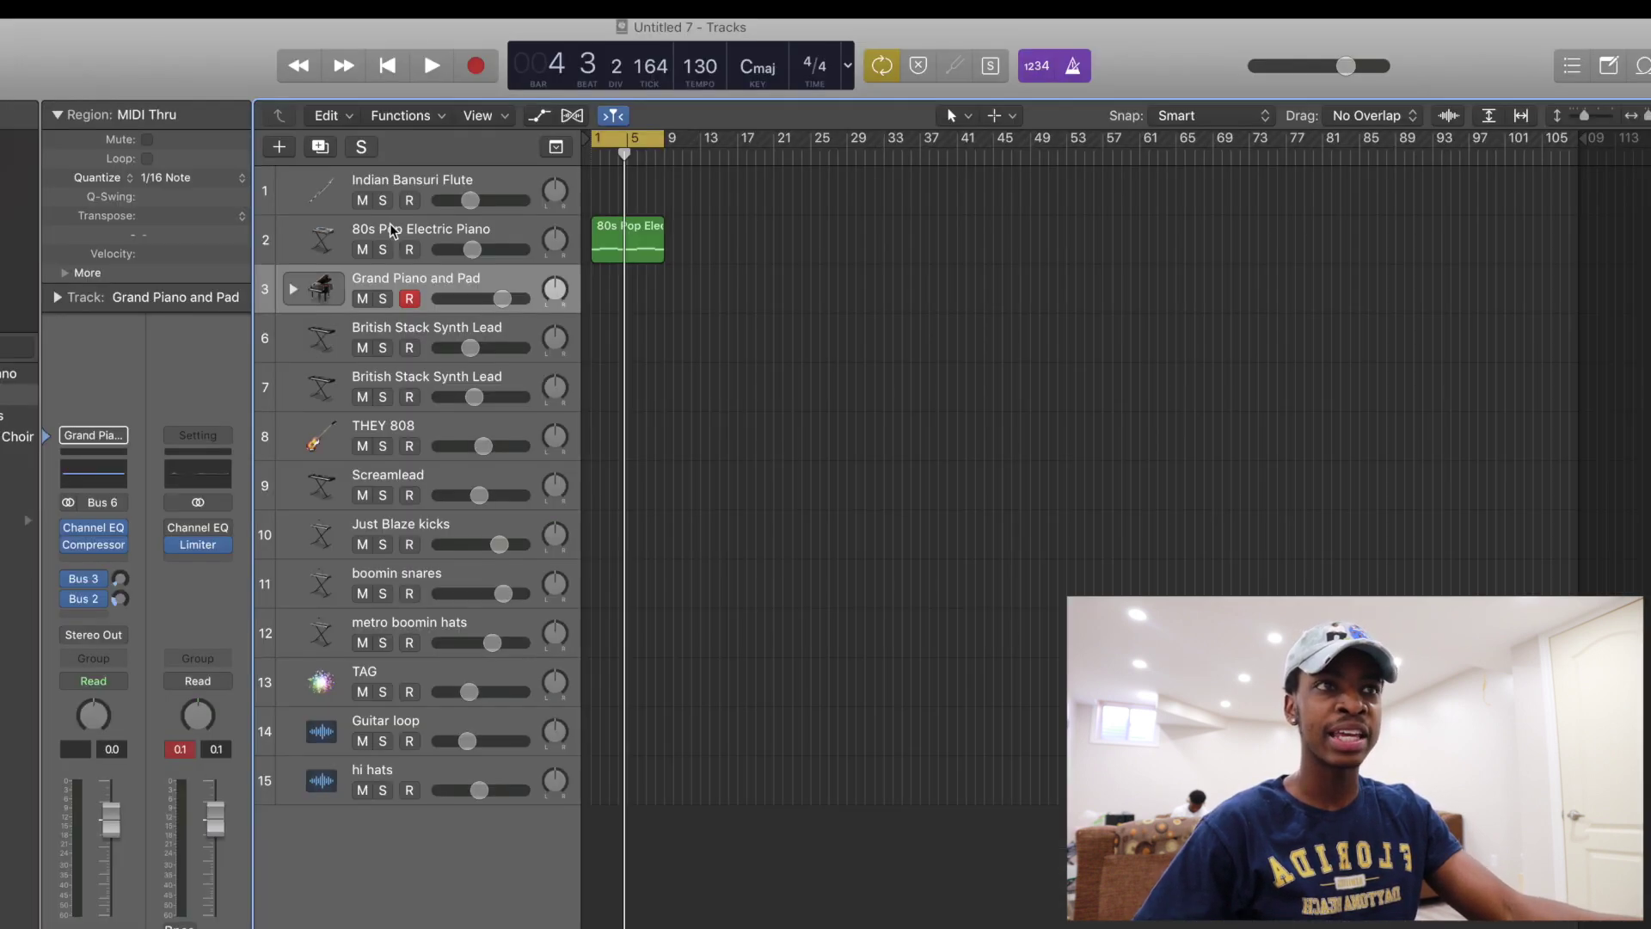
click(993, 0)
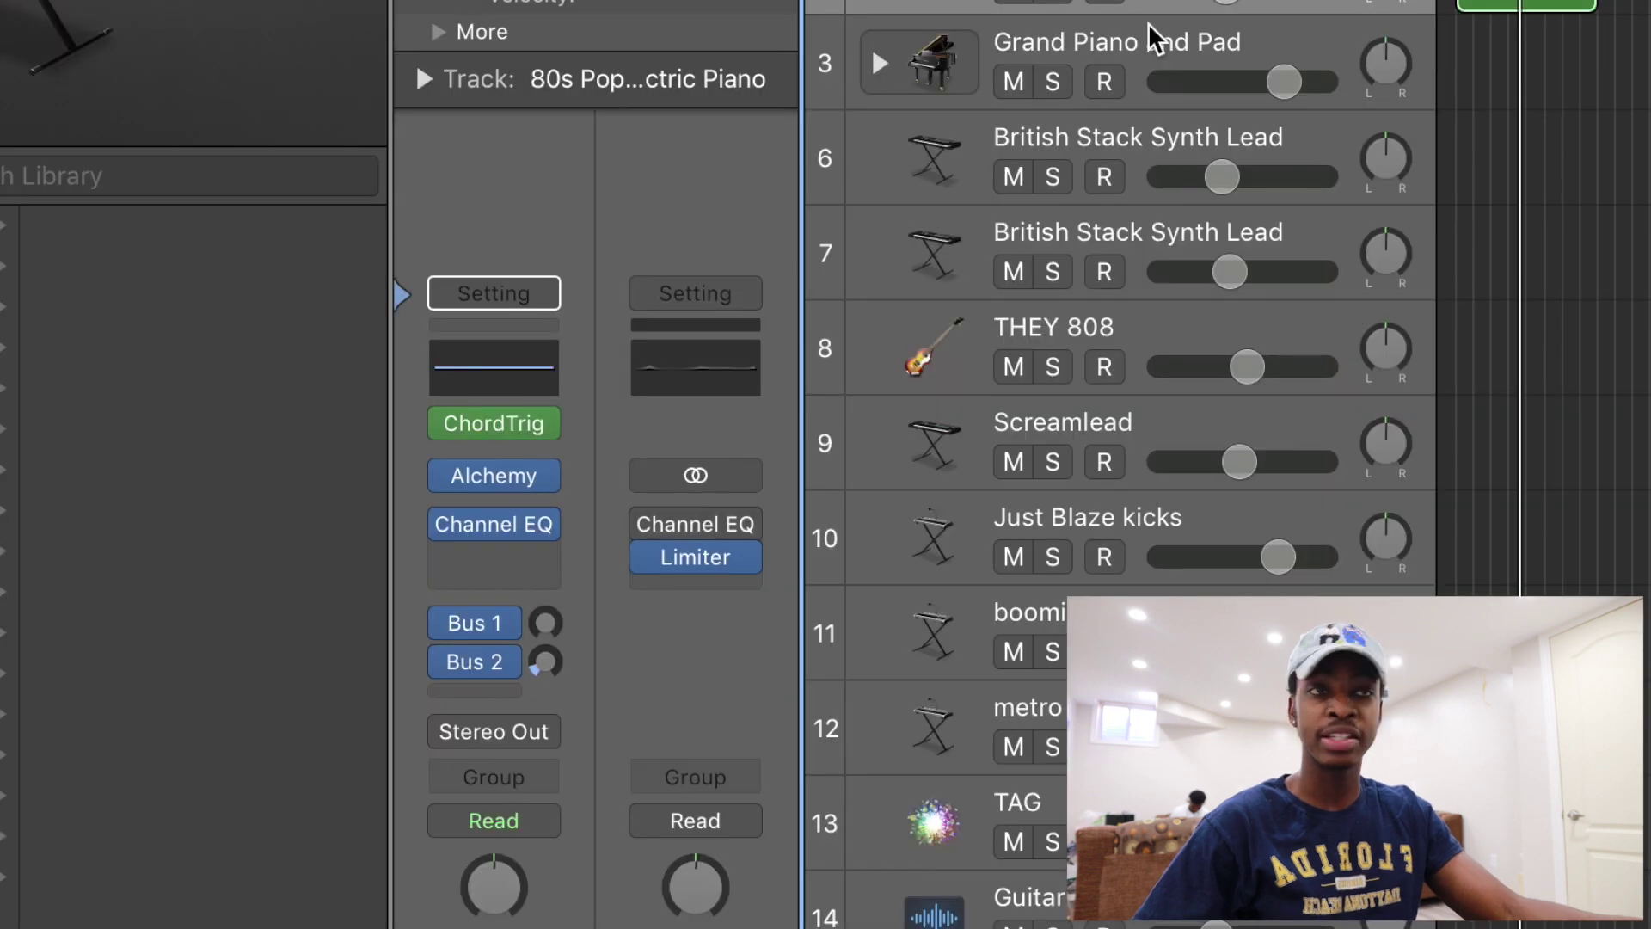
click(430, 278)
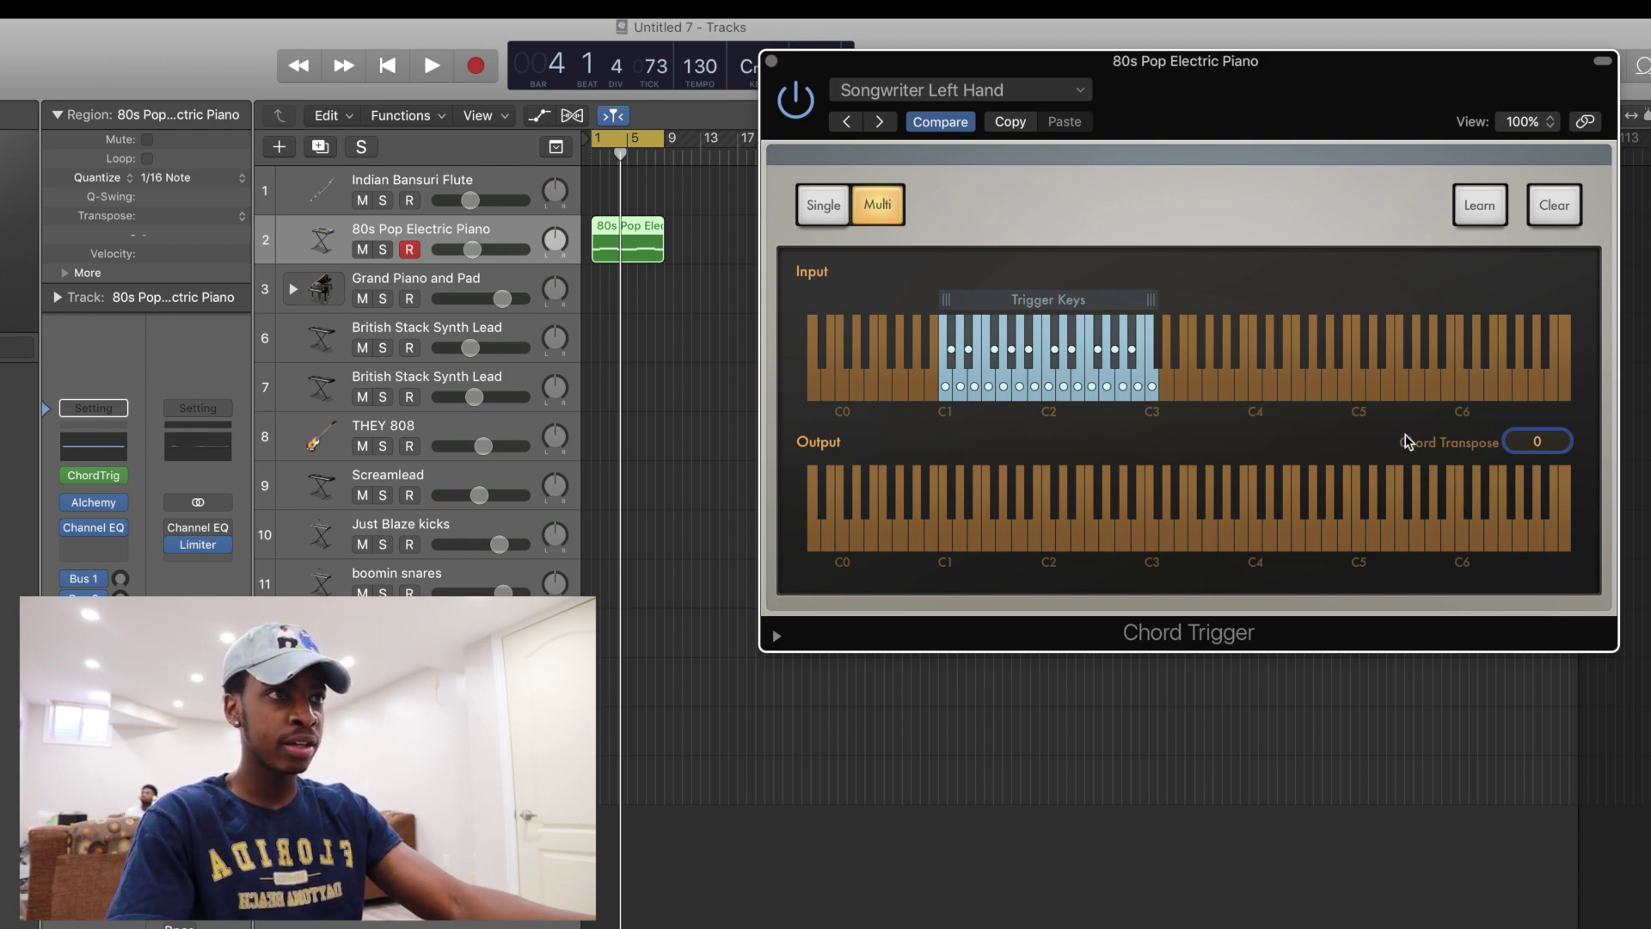
- Play the chords while raising Chord Transpose step by step to 4, then reset it to 0
key(space)
drag(1225, 80, 1209, 151)
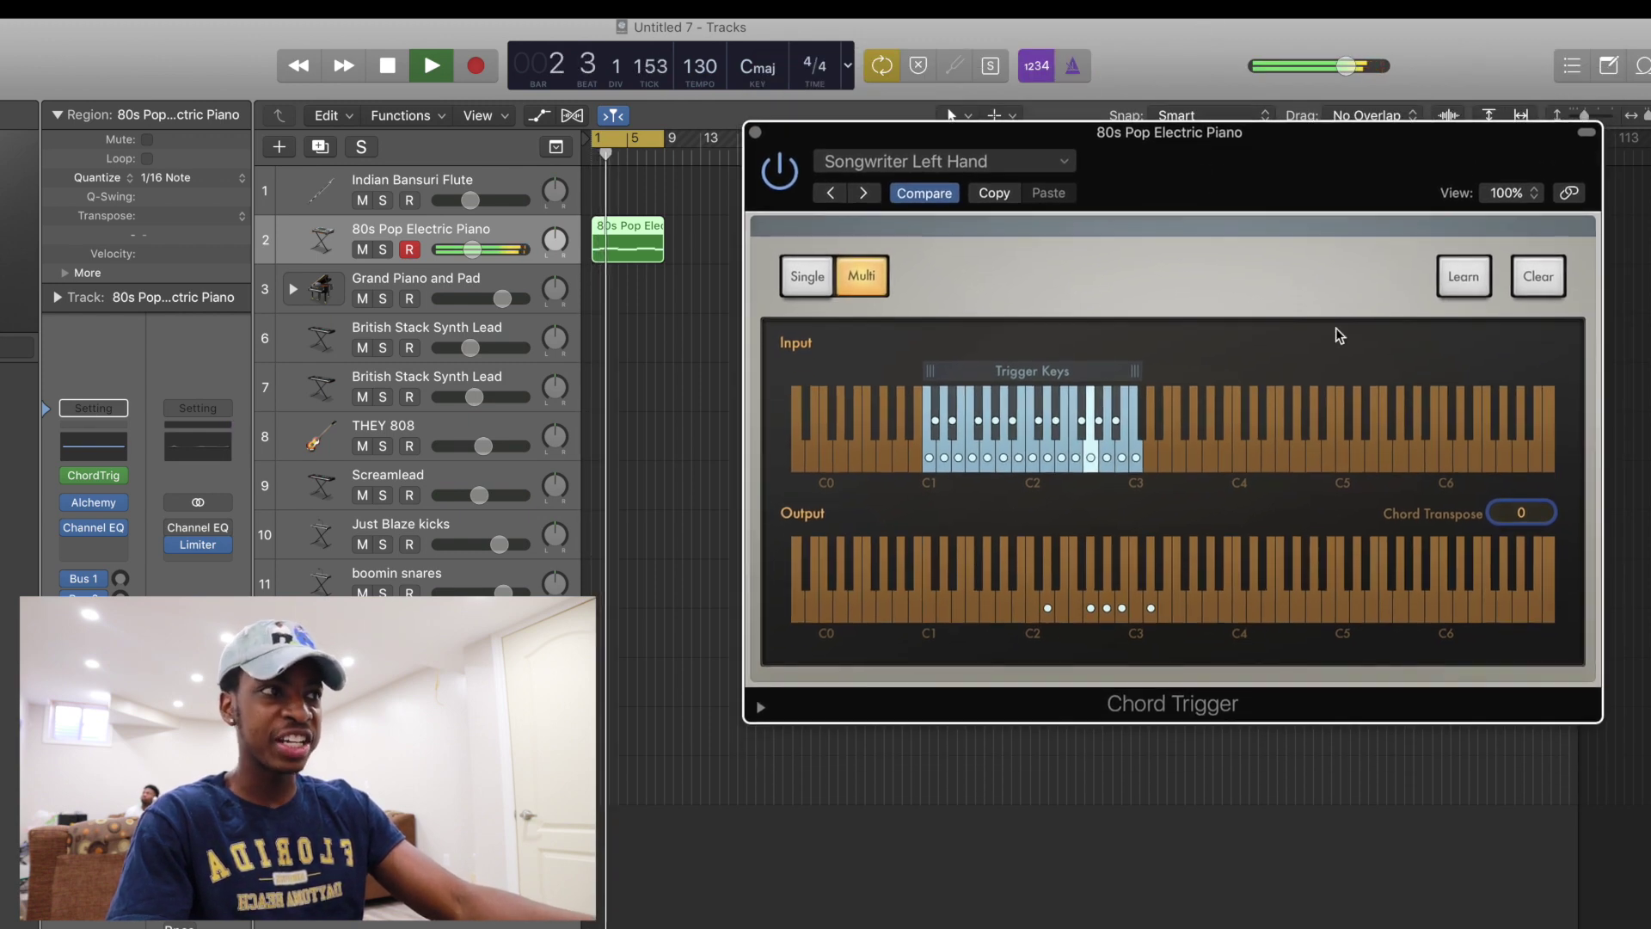
click(1544, 509)
click(1544, 508)
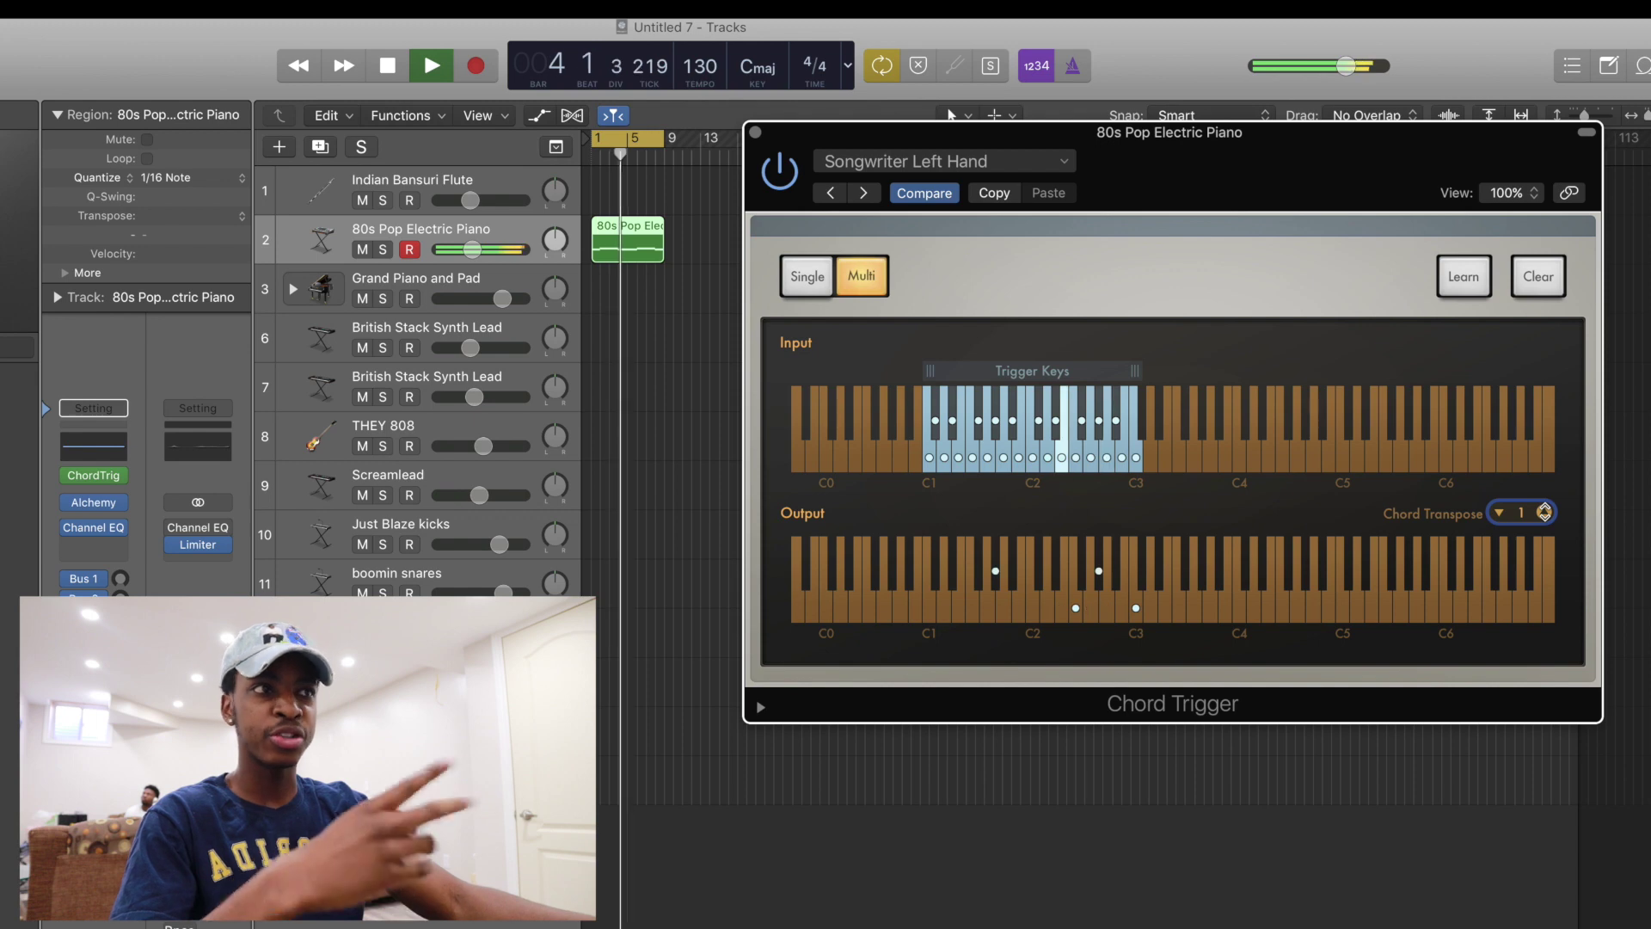
click(1544, 508)
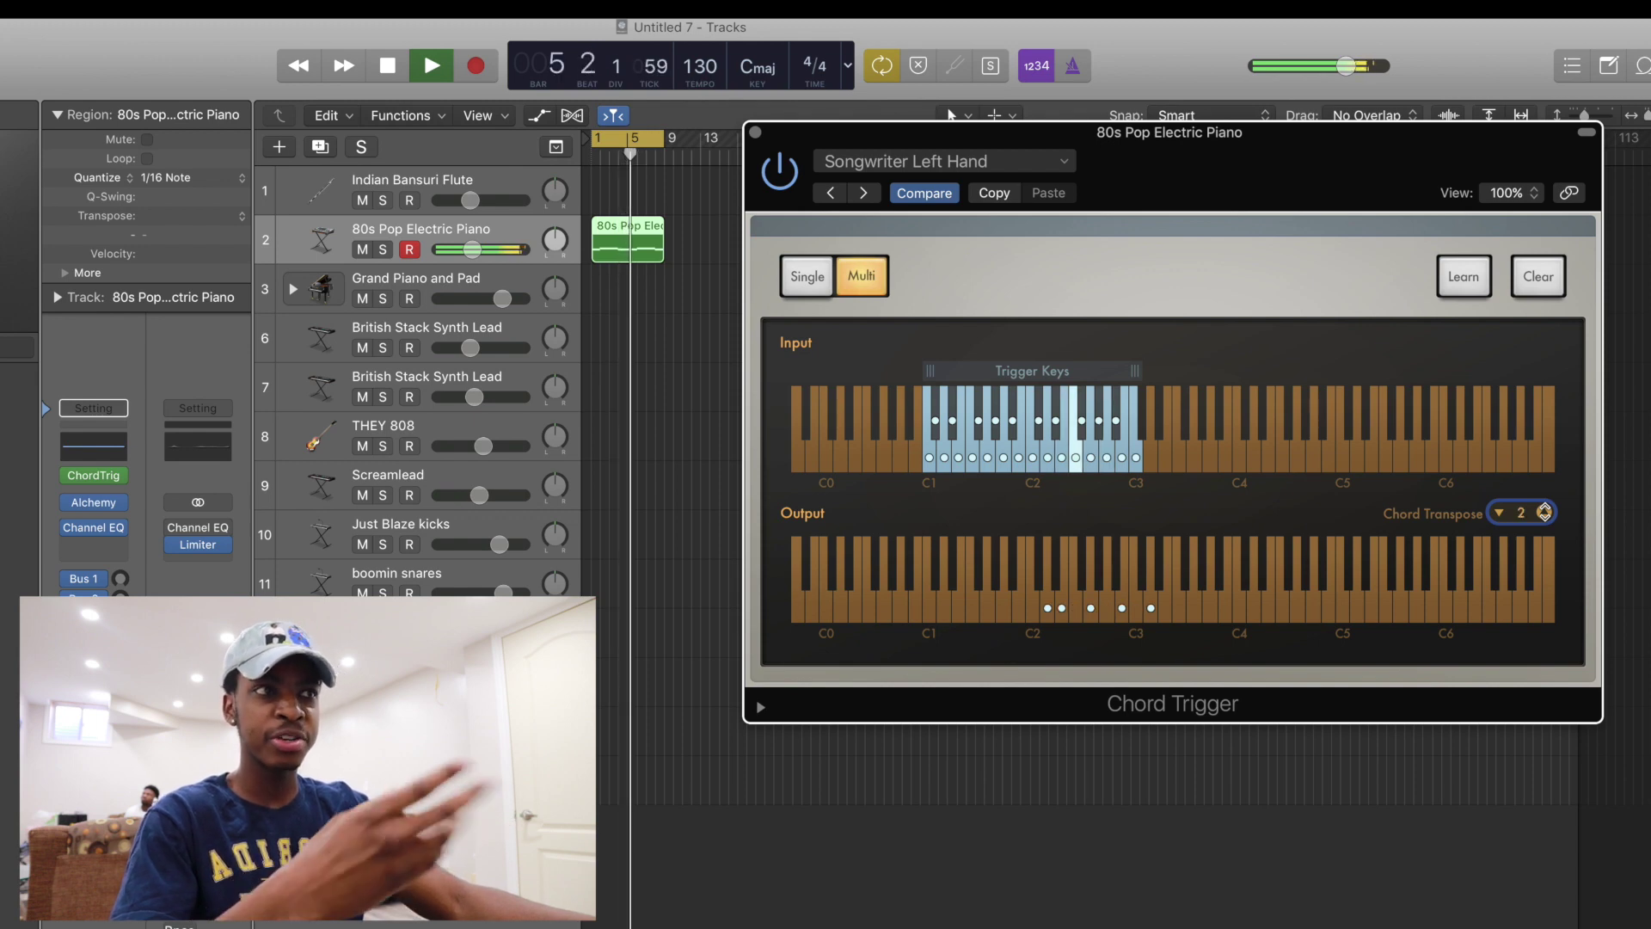
click(1544, 508)
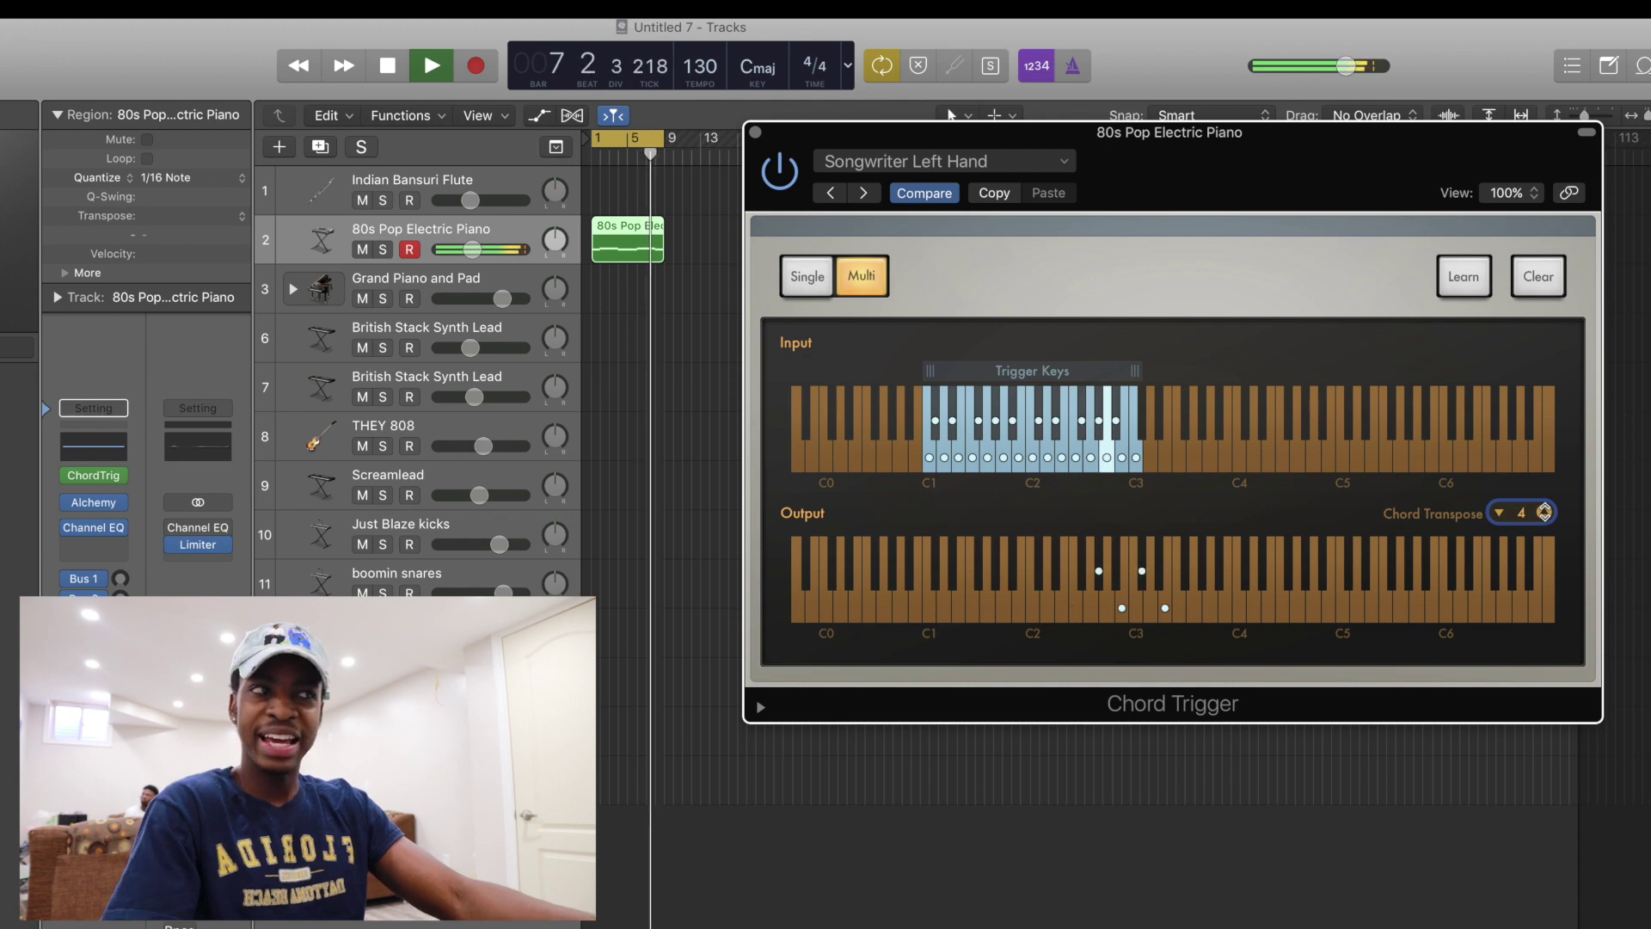
key(space)
alt+click(1501, 513)
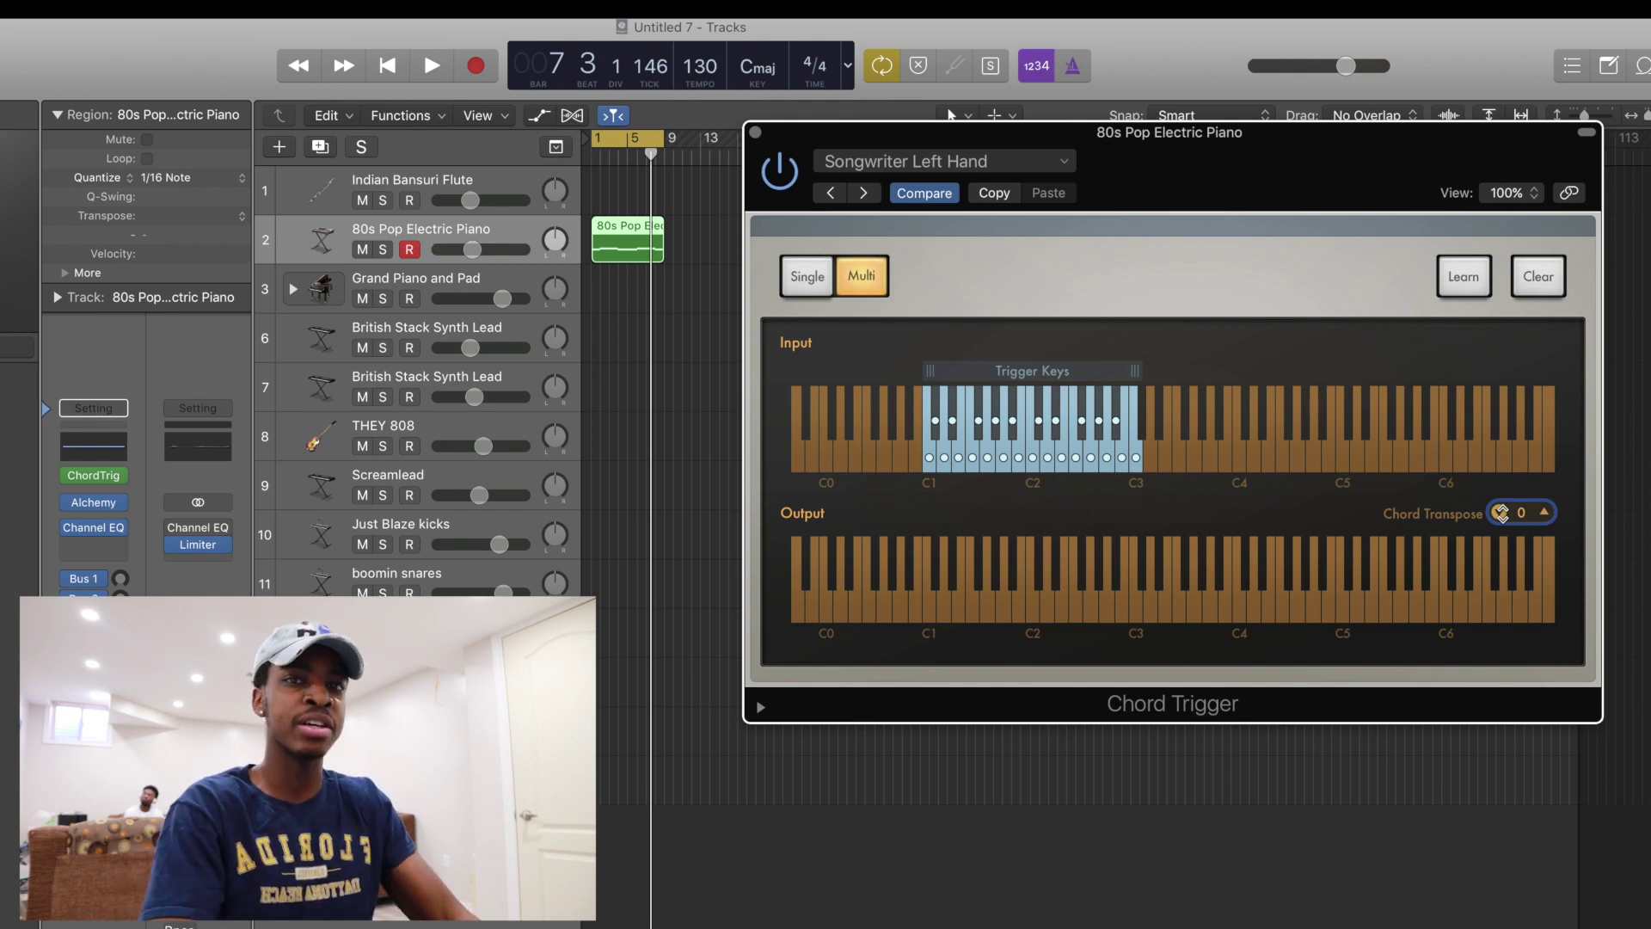
- Close the Chord Trigger window and record a snare part on the boomin snares track
click(669, 297)
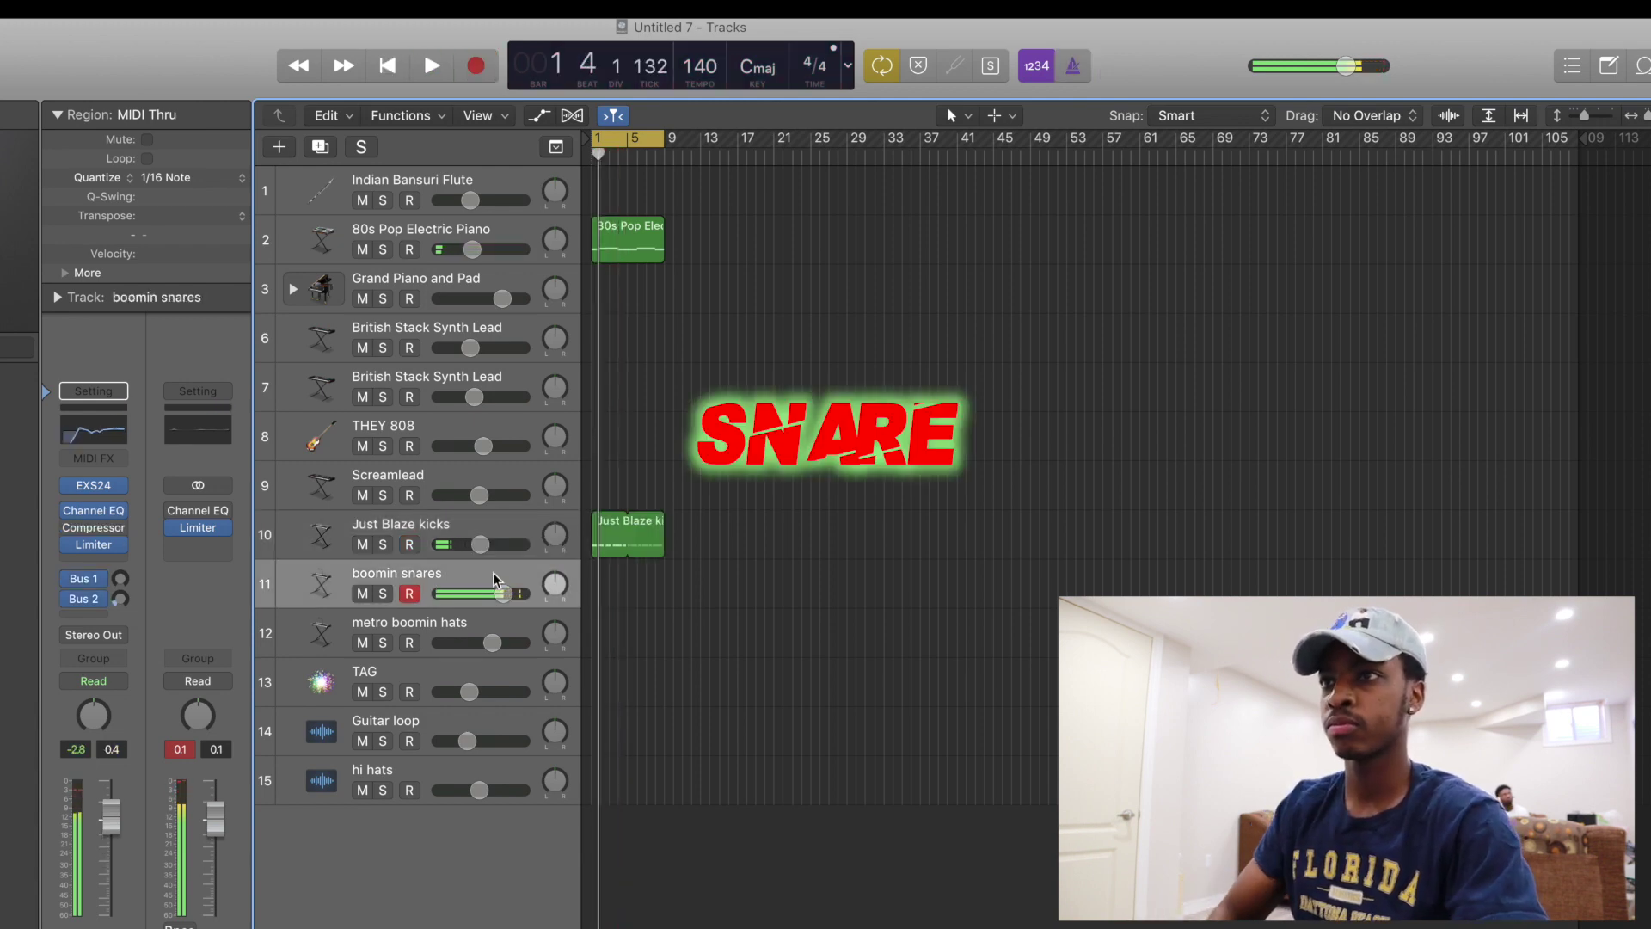
key(r)
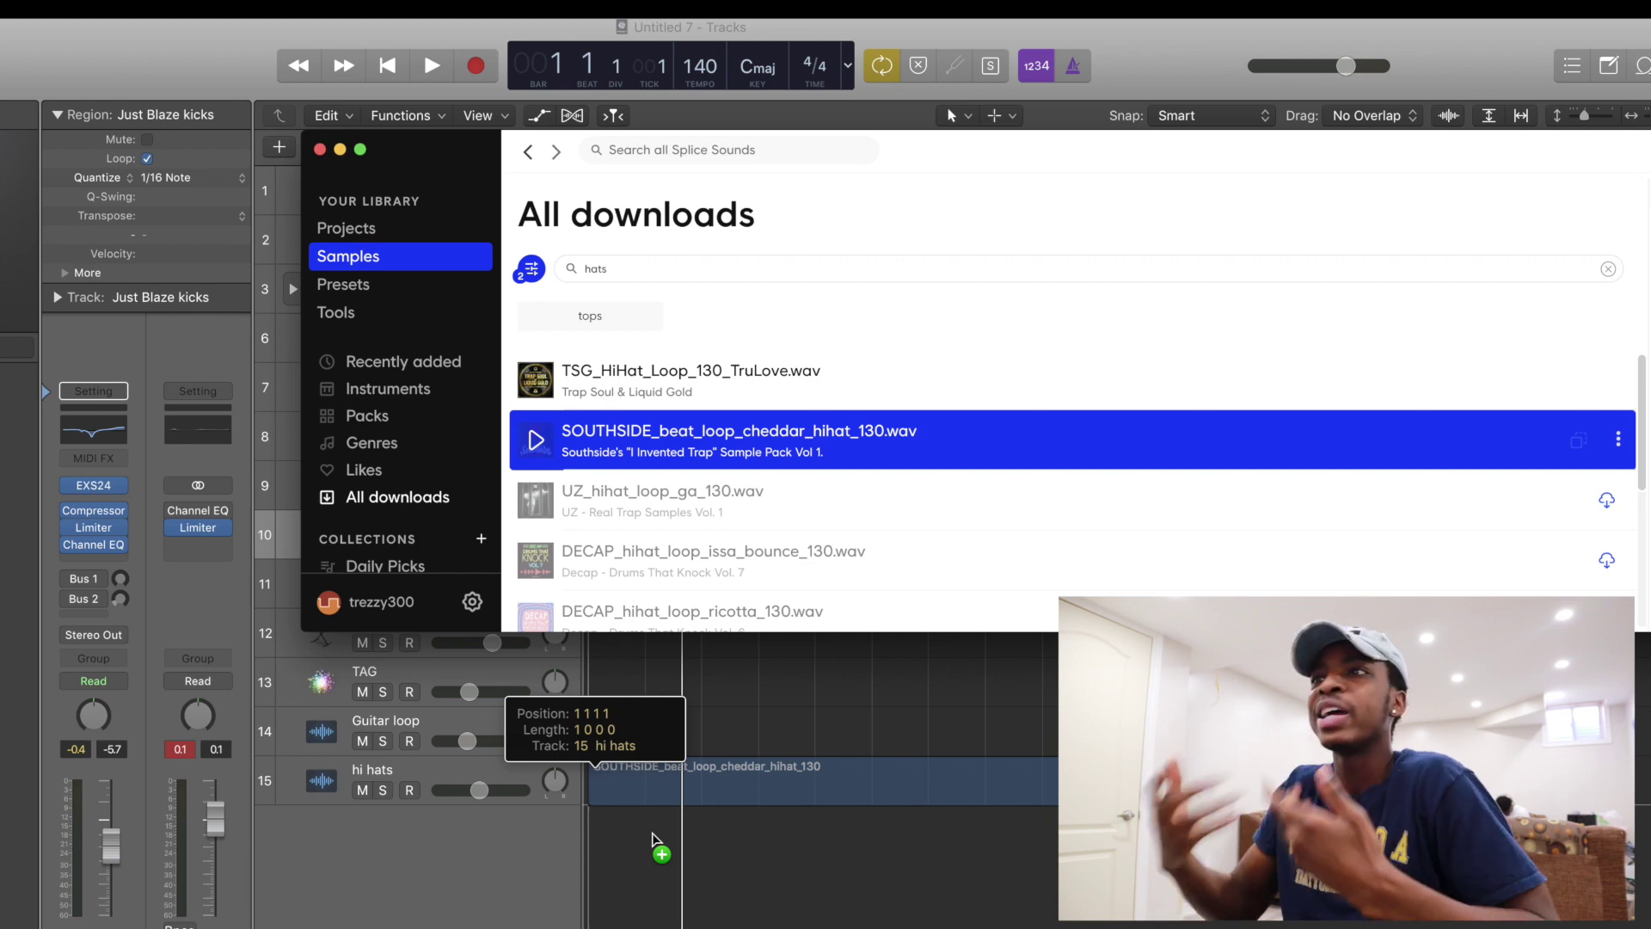
- Place the SOUTHSIDE hi-hat loop on the hi hats track and play the beat from the start
drag(652, 835, 653, 836)
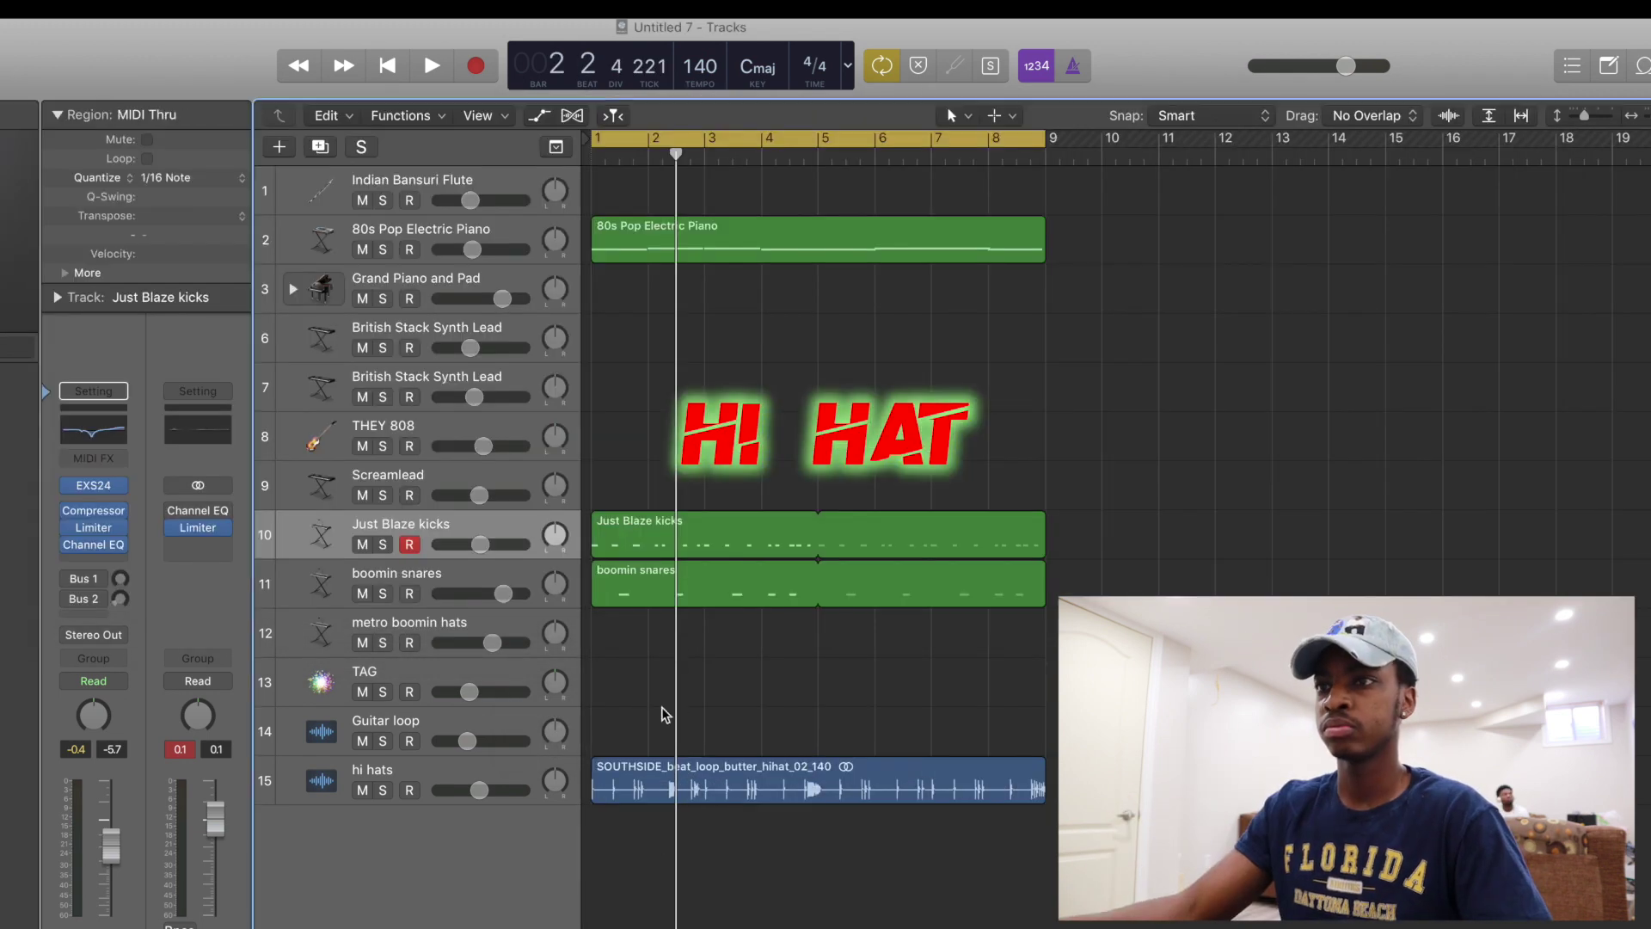
key(space)
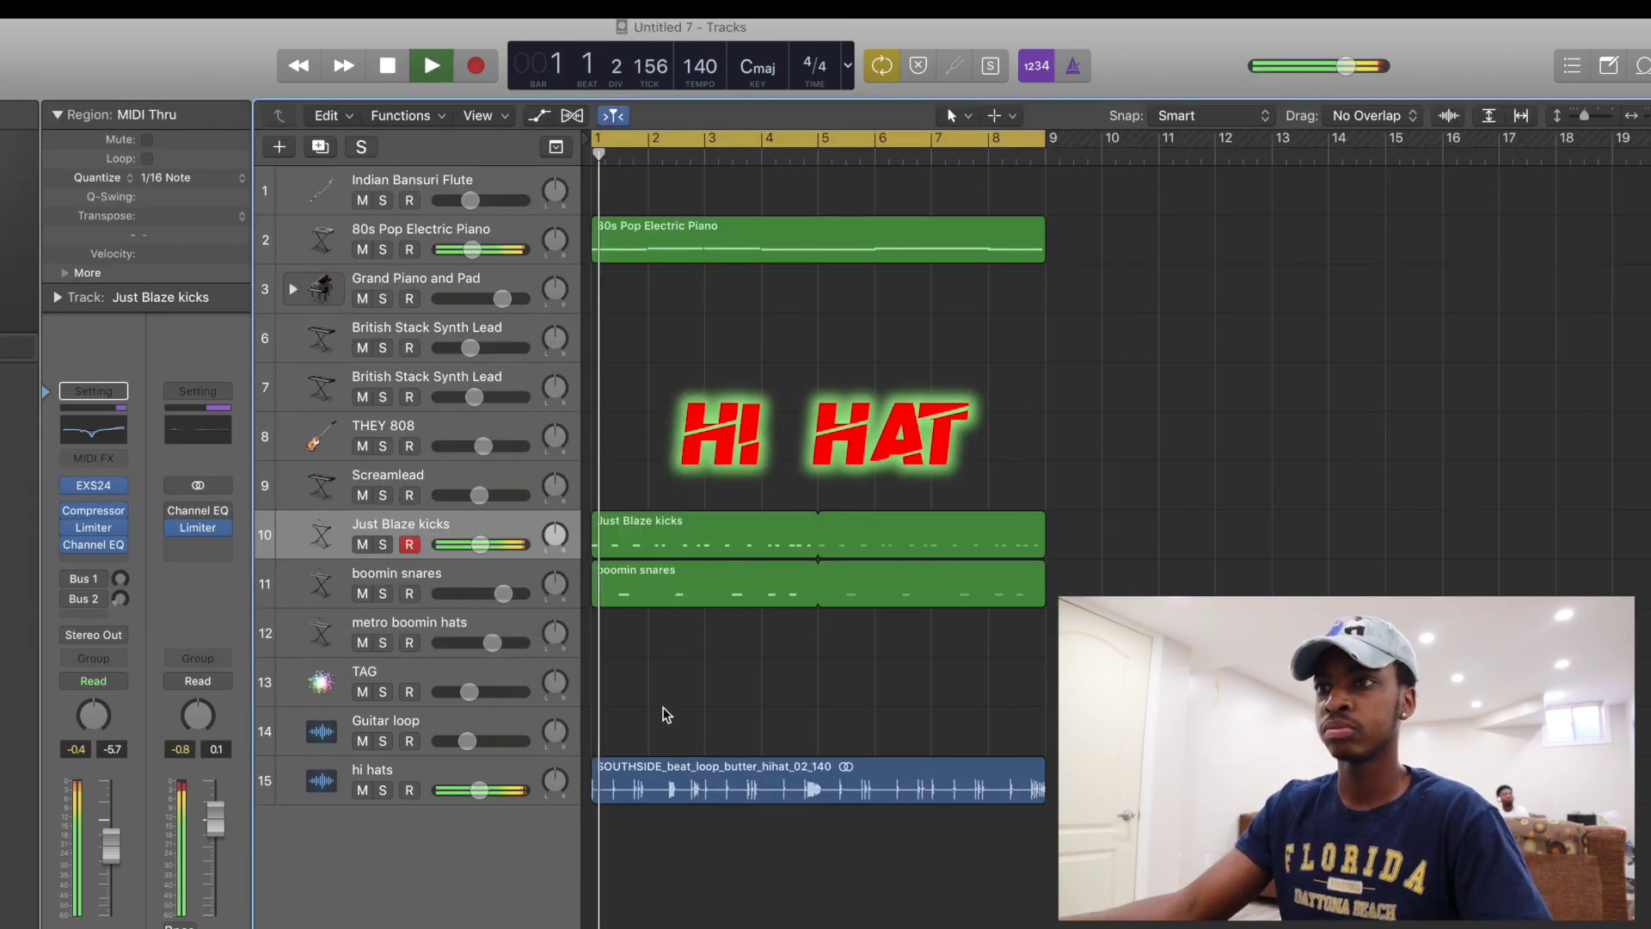
- Lower the hi hats volume slightly and select the Indian Bansuri Flute track
drag(478, 798, 473, 797)
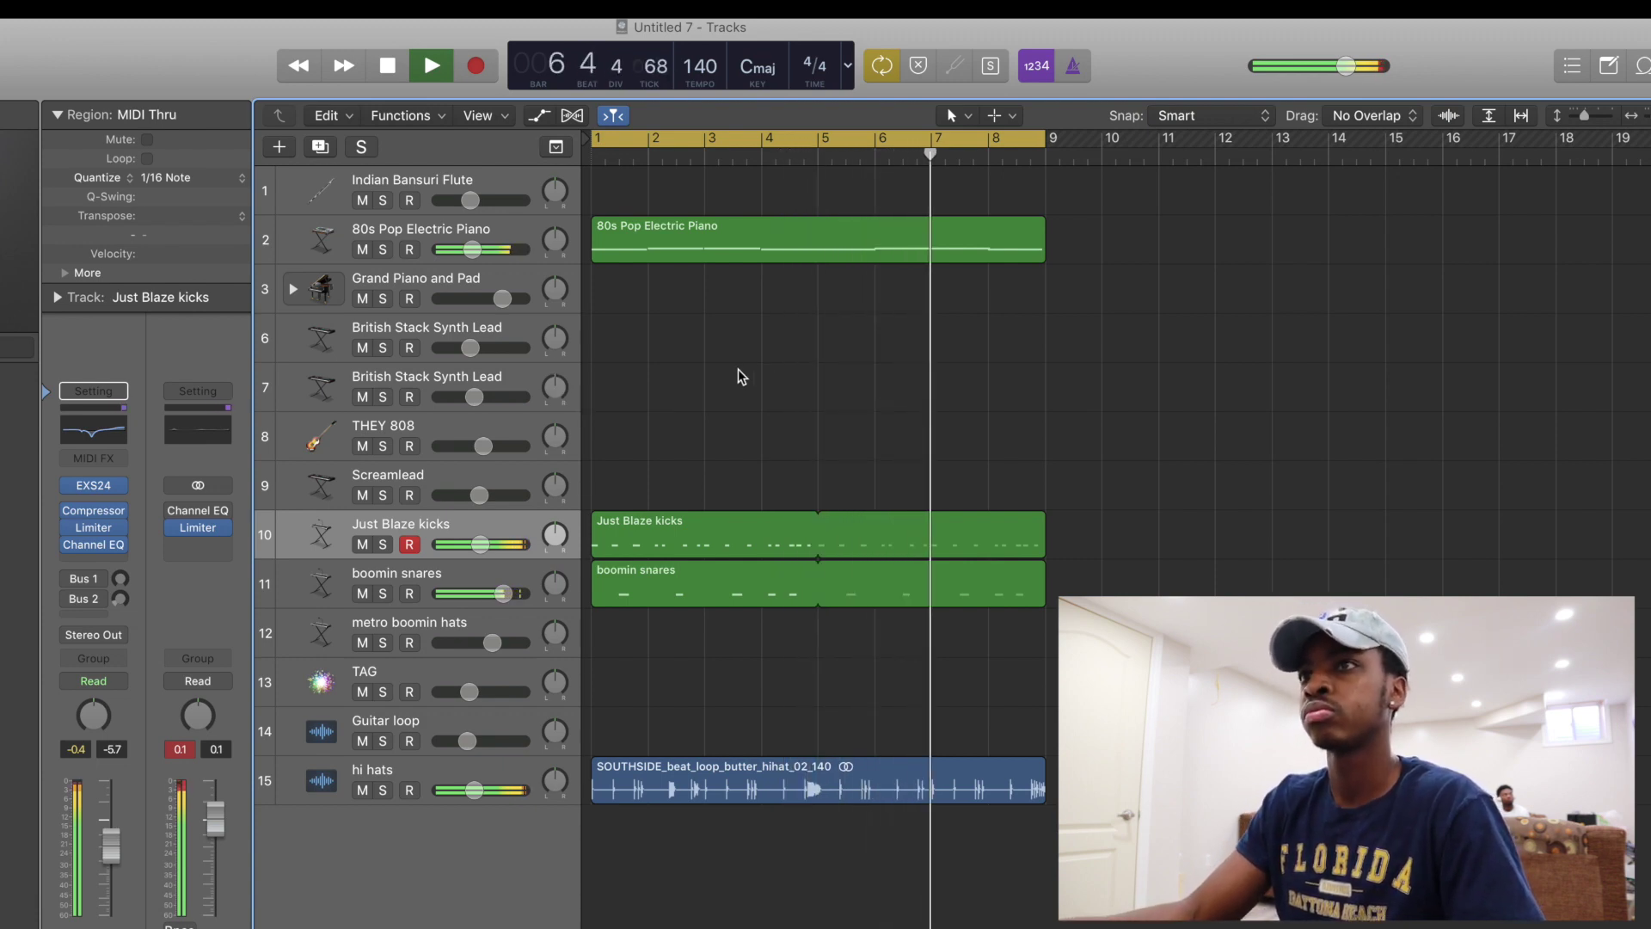
click(476, 178)
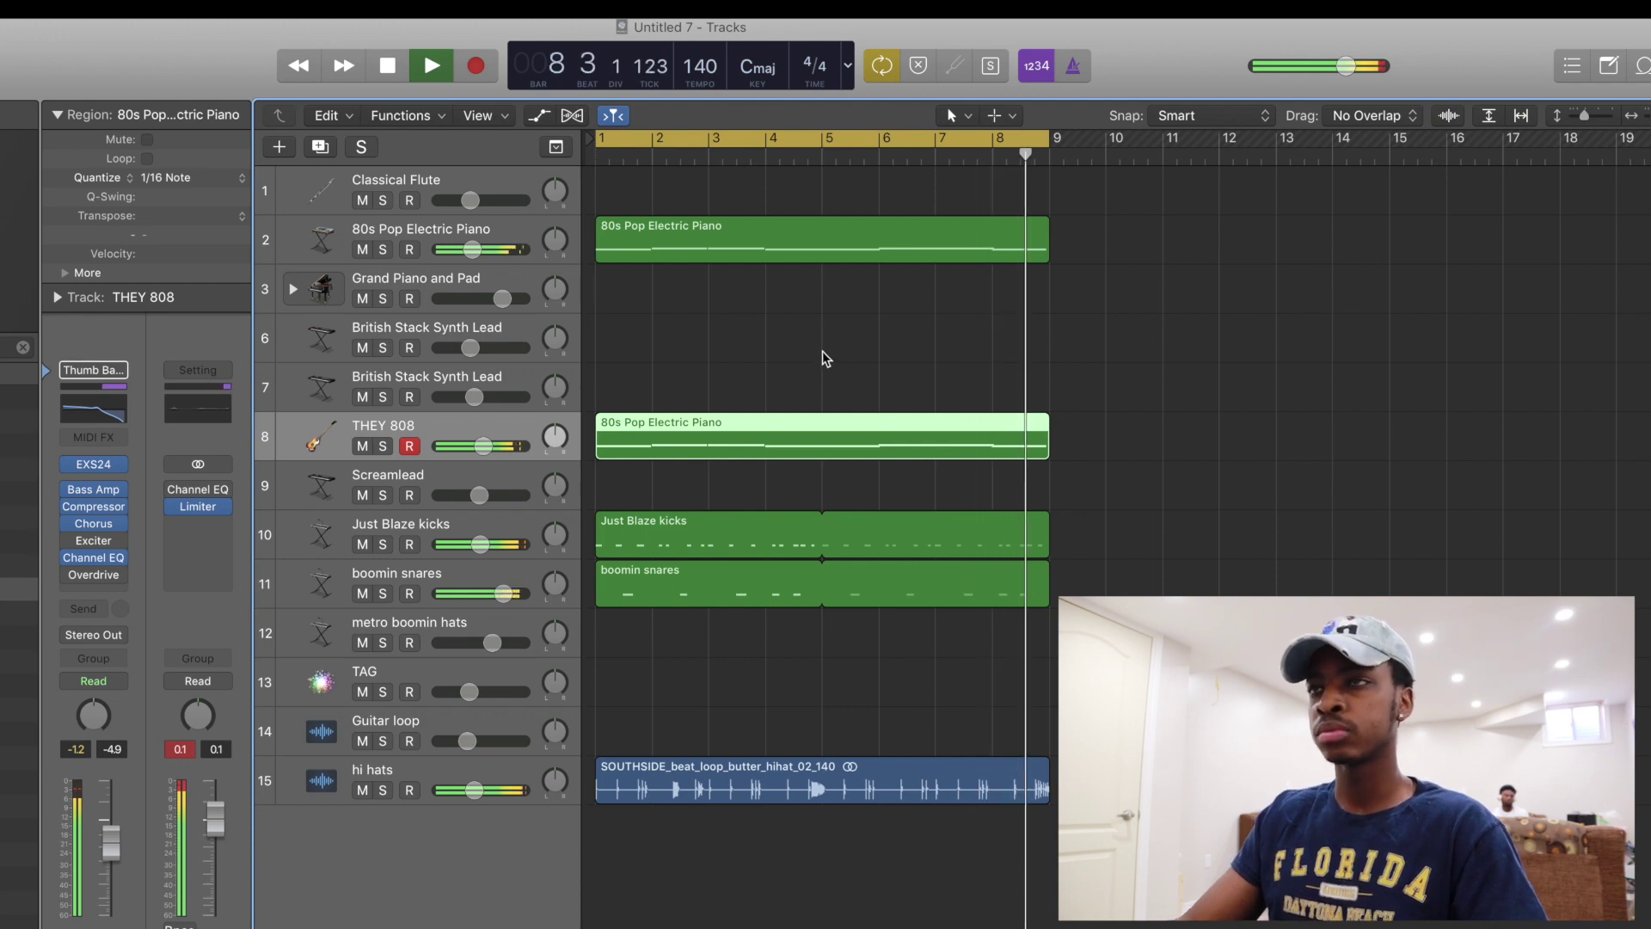
- Record a hats part on the metro boomin hats track, then stop the Female voice 3 take
click(516, 623)
key(r)
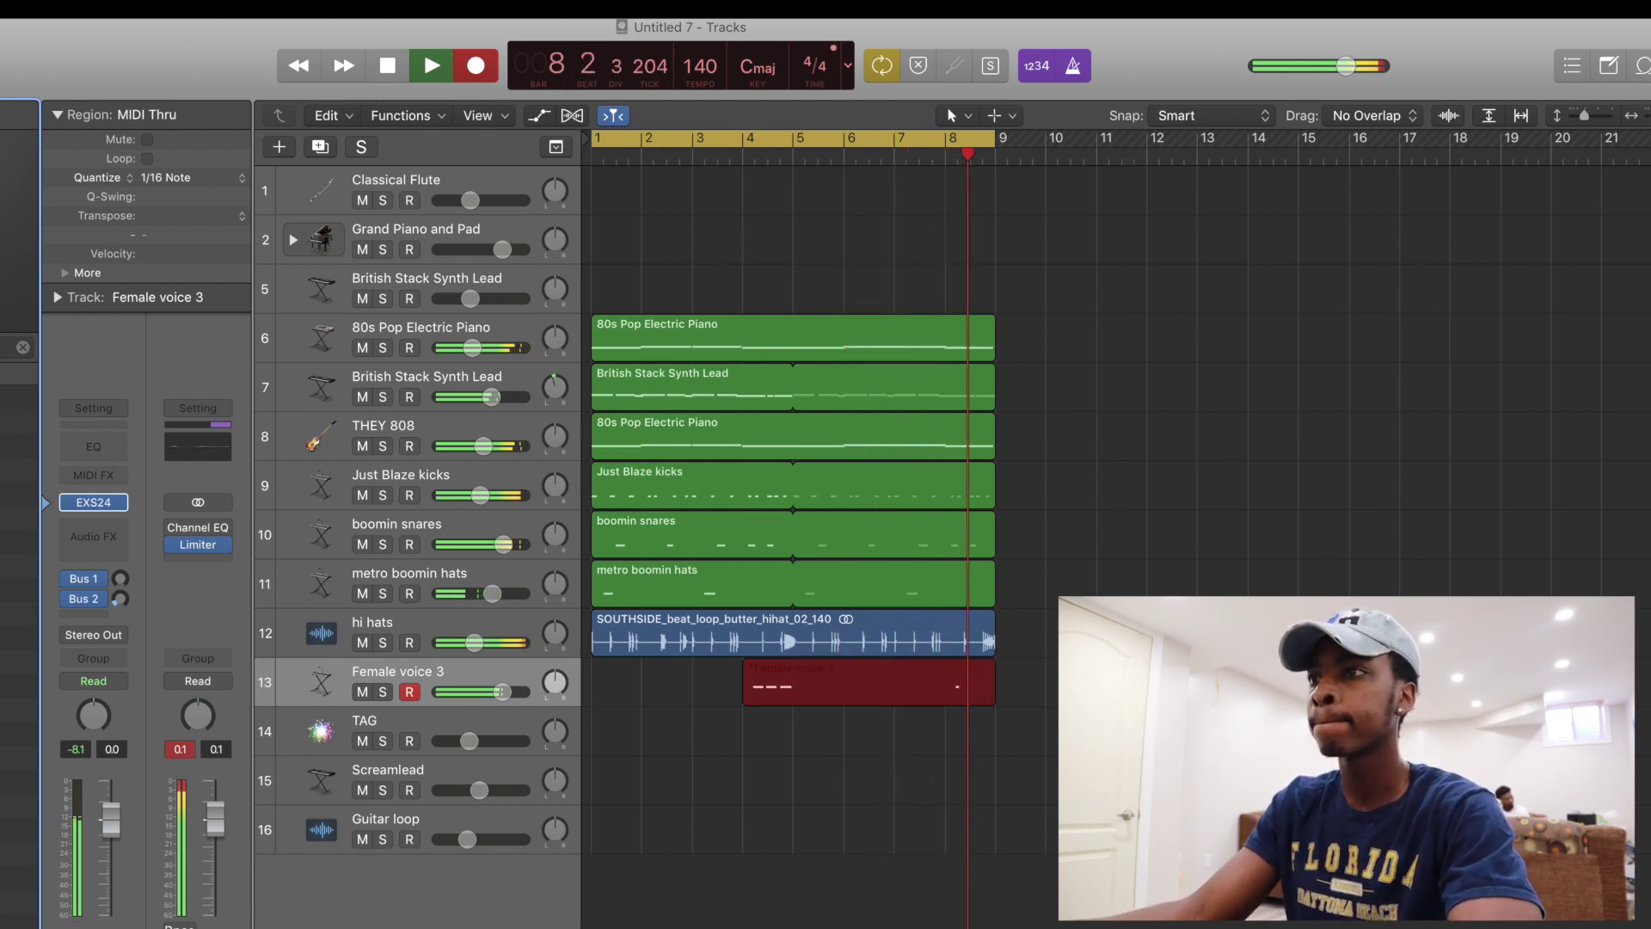
key(space)
- Play the whole beat from bar 1 and select the 80s Pop Electric Piano track
key(Return)
key(space)
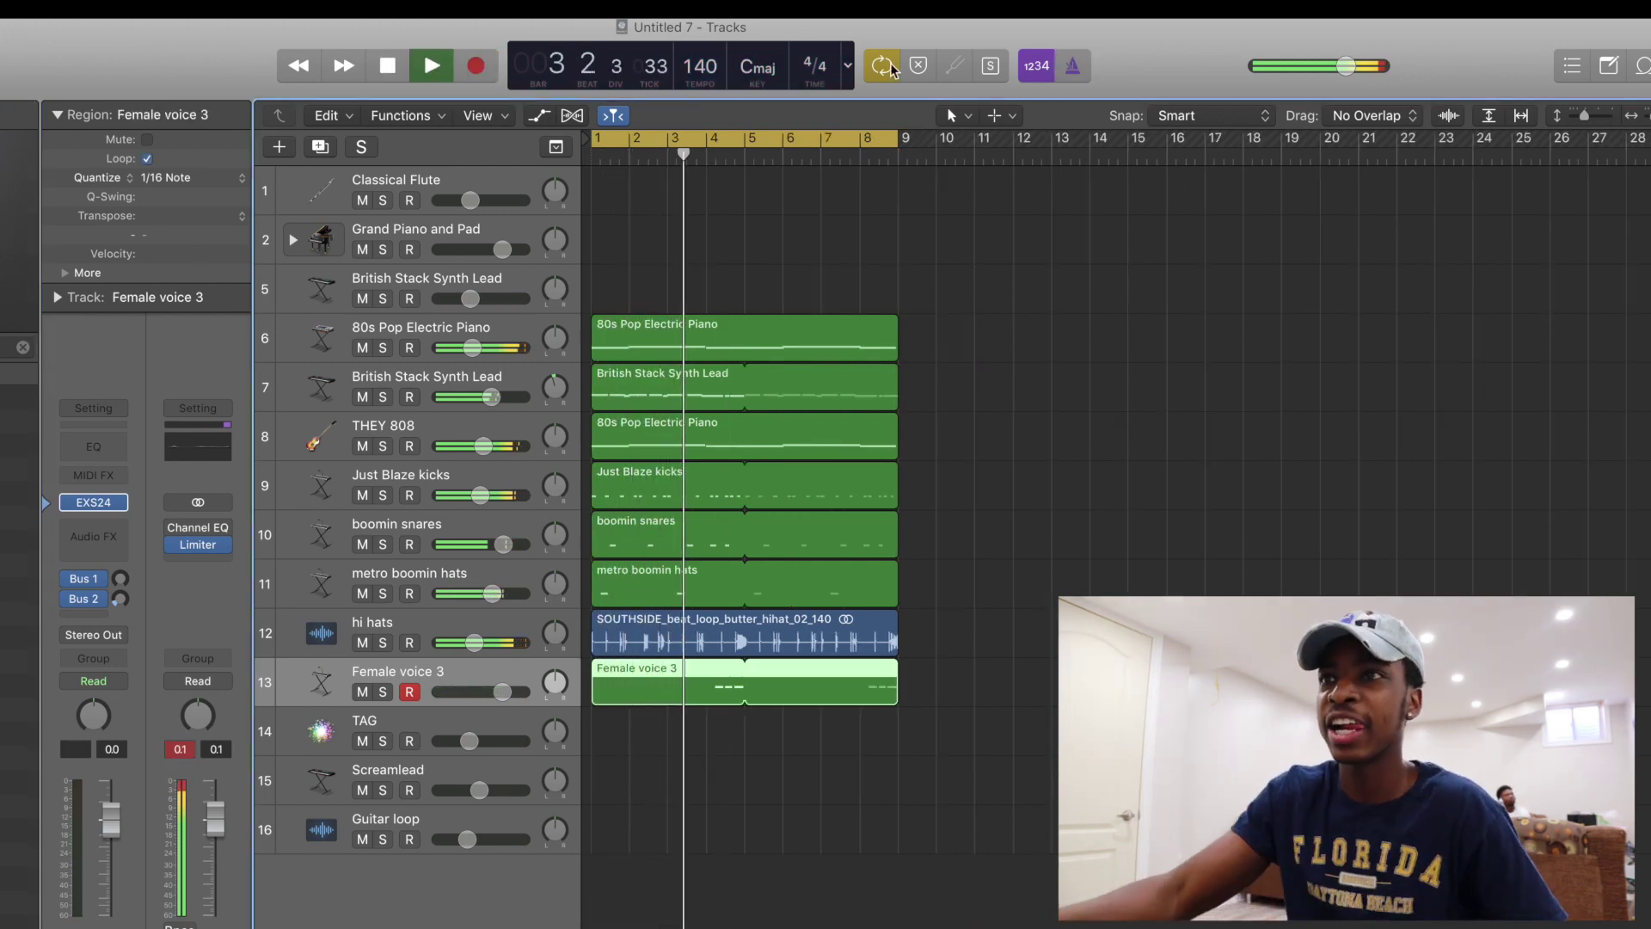
click(528, 337)
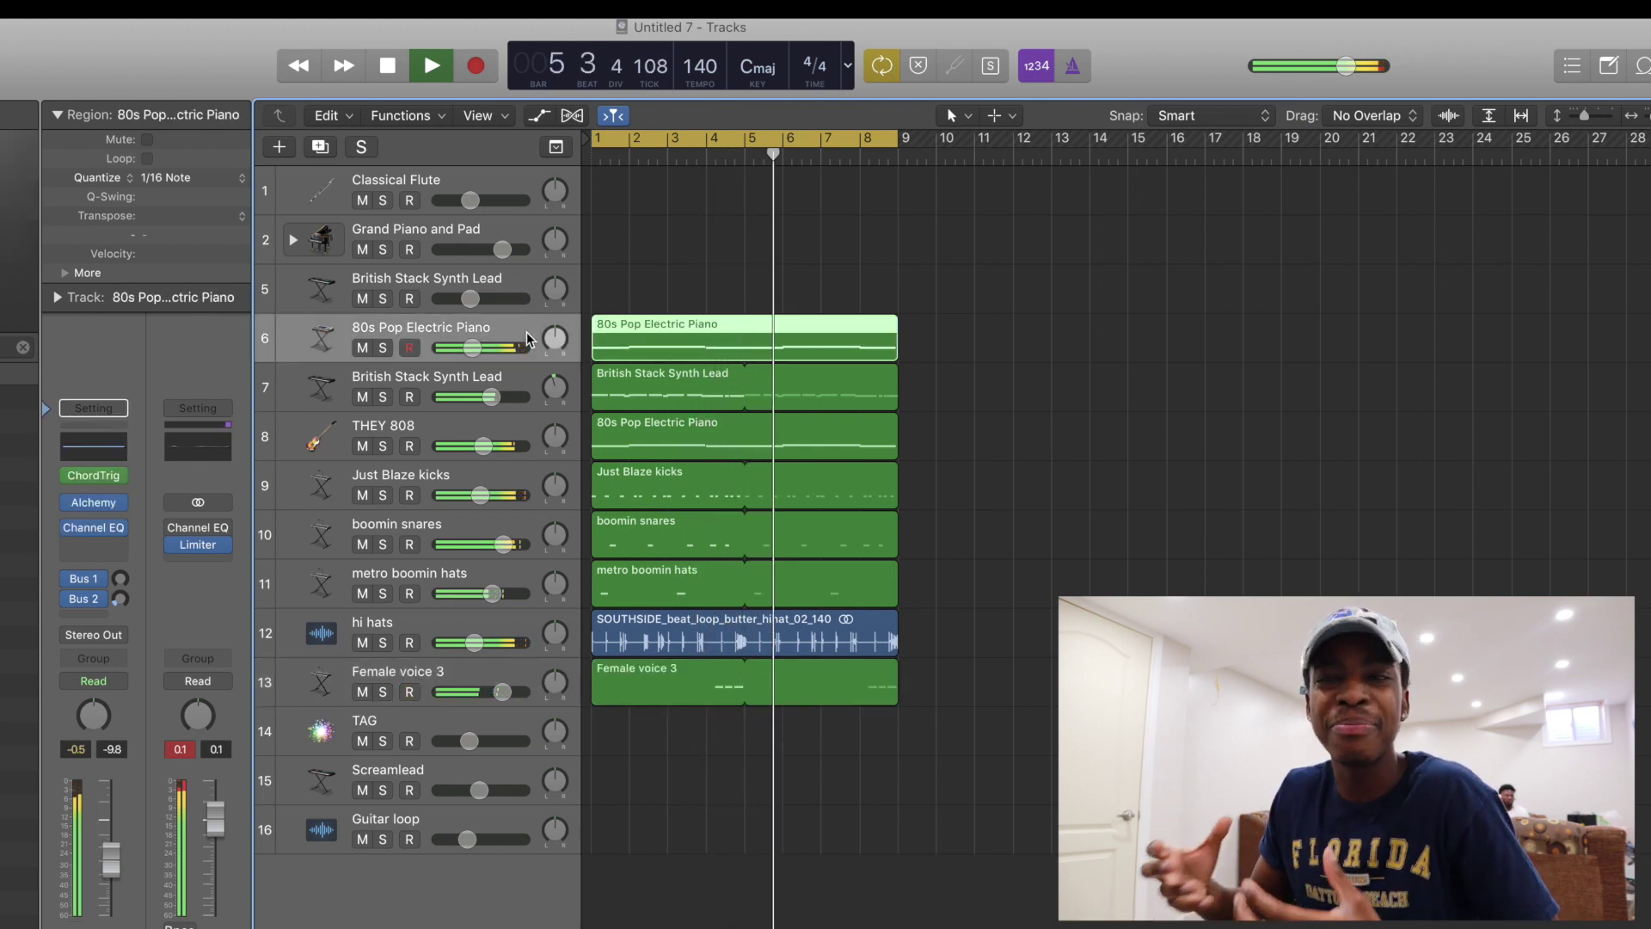